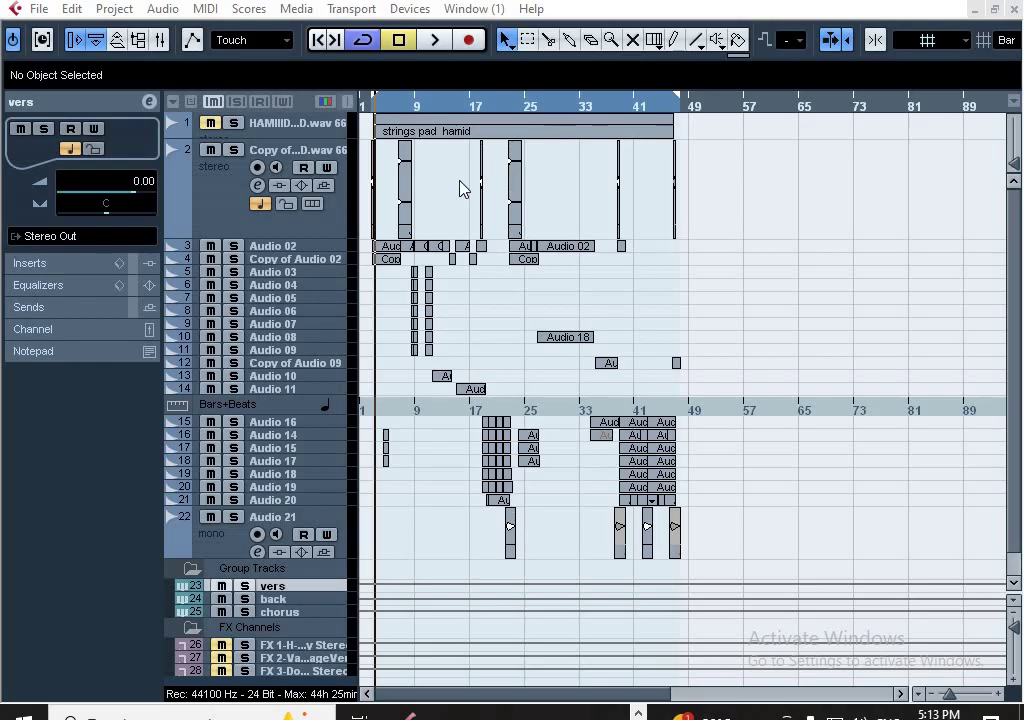
Play the opening of the song and enlarge the vers group track in the track list
click(433, 40)
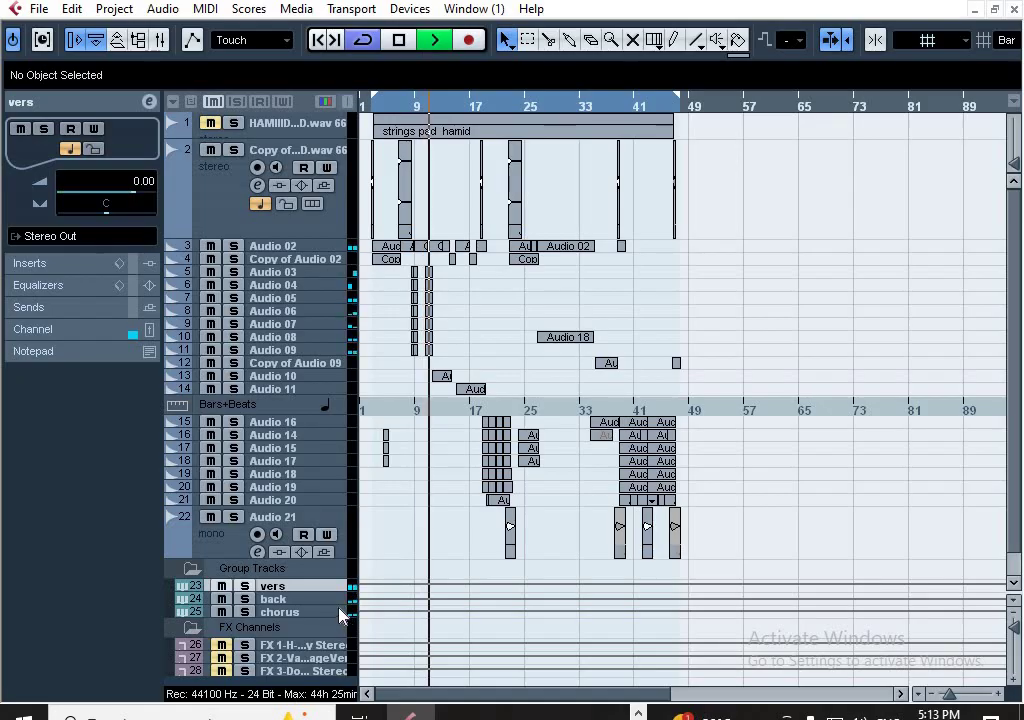
key(space)
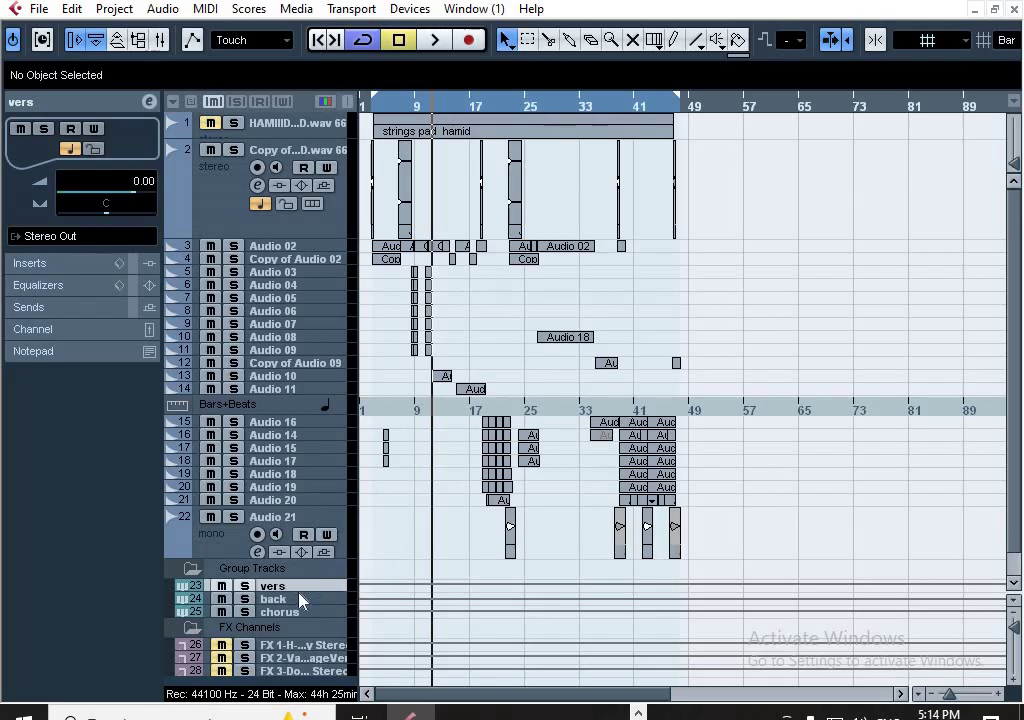
drag(298, 591, 304, 651)
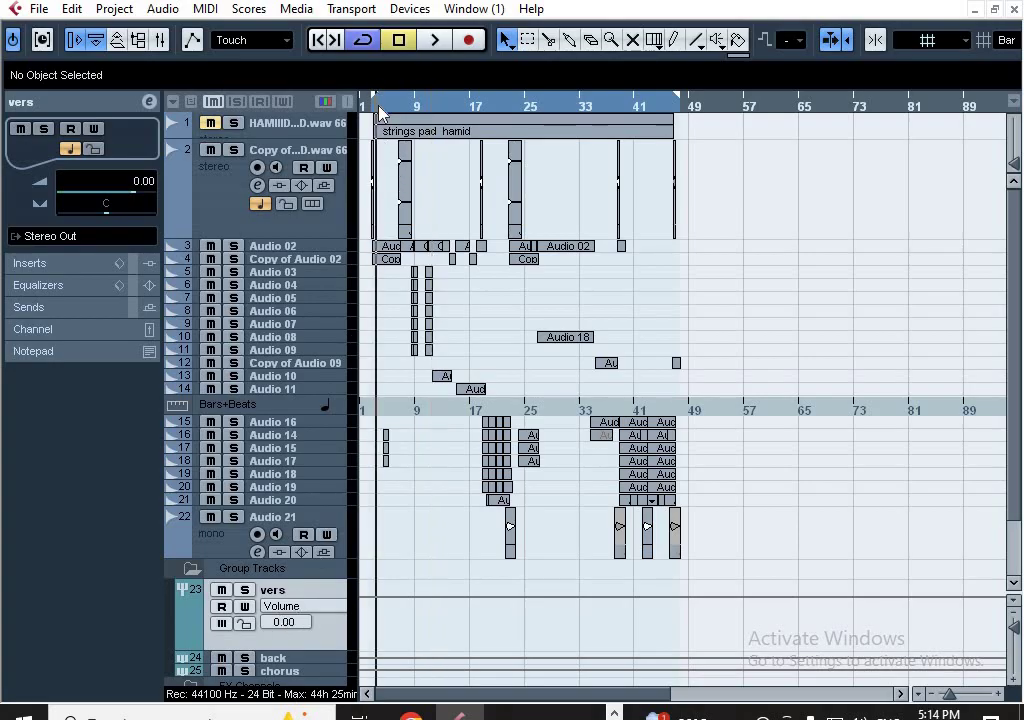
key(space)
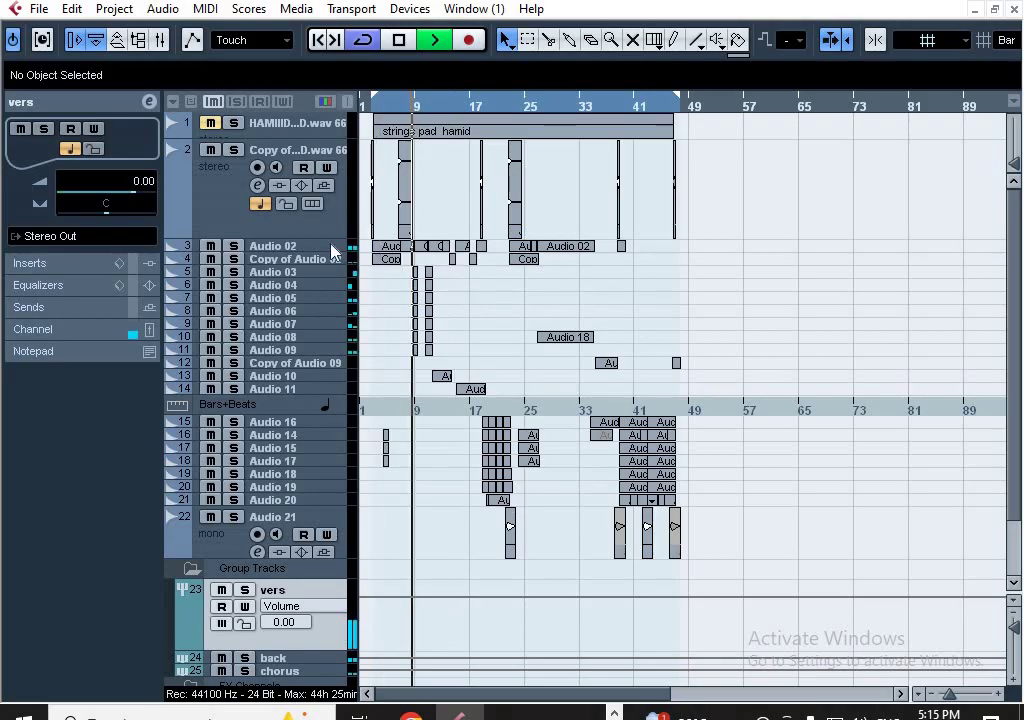
key(space)
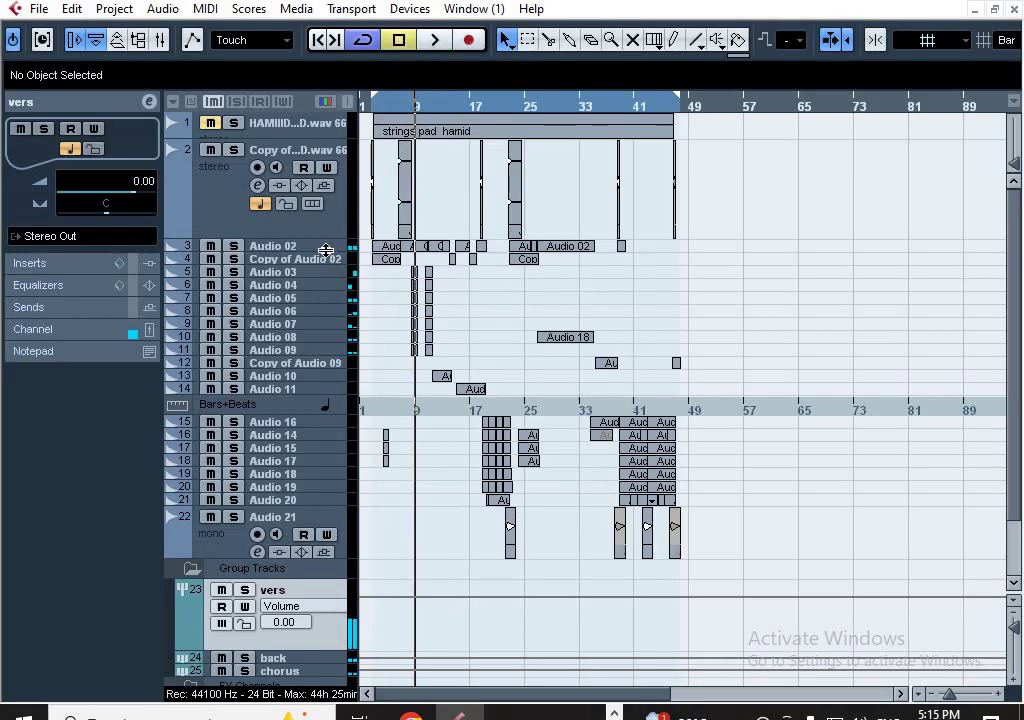
Enlarge the Audio 02 track, set the loop range to its three consecutive clips starting at bar 7, and play it
drag(326, 250, 338, 354)
click(415, 313)
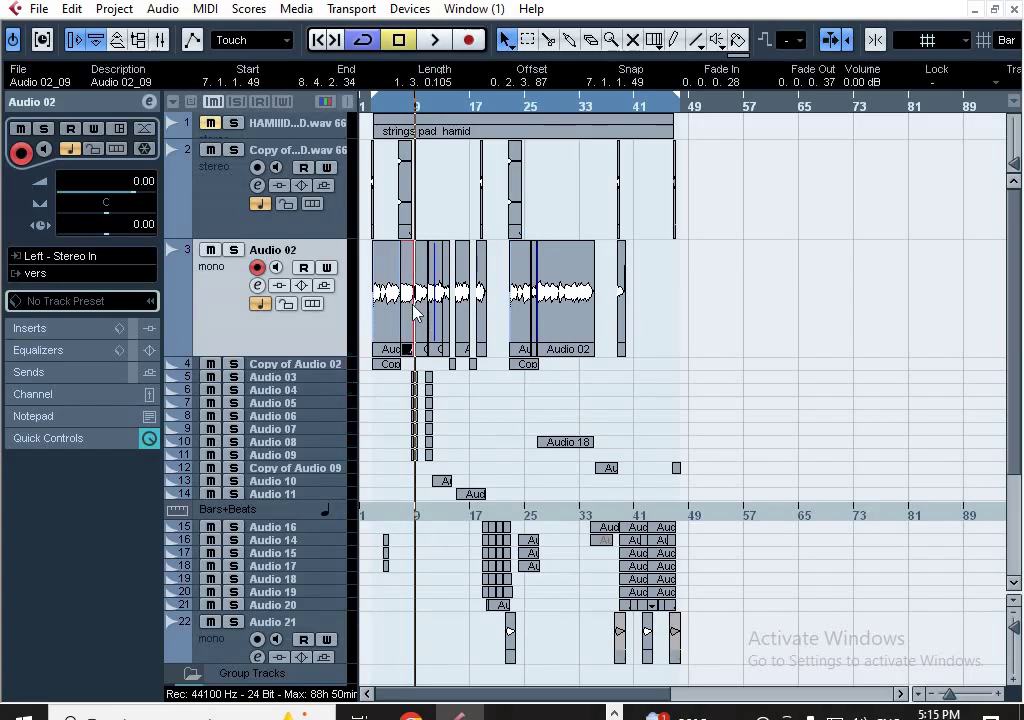
shift+click(426, 310)
shift+click(437, 311)
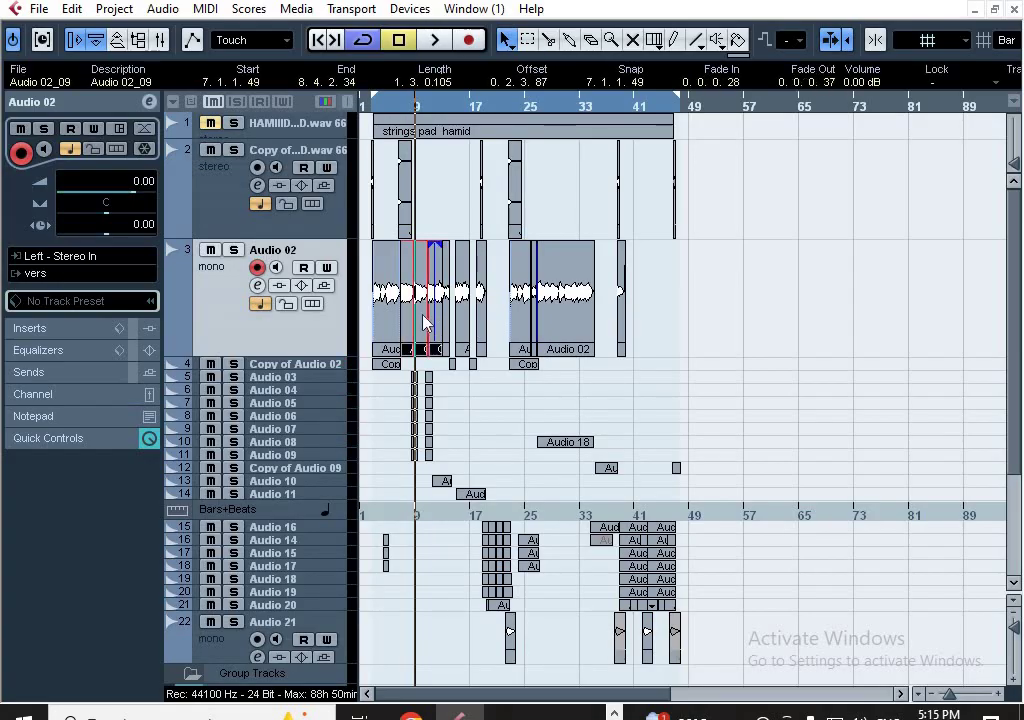
key(p)
key(space)
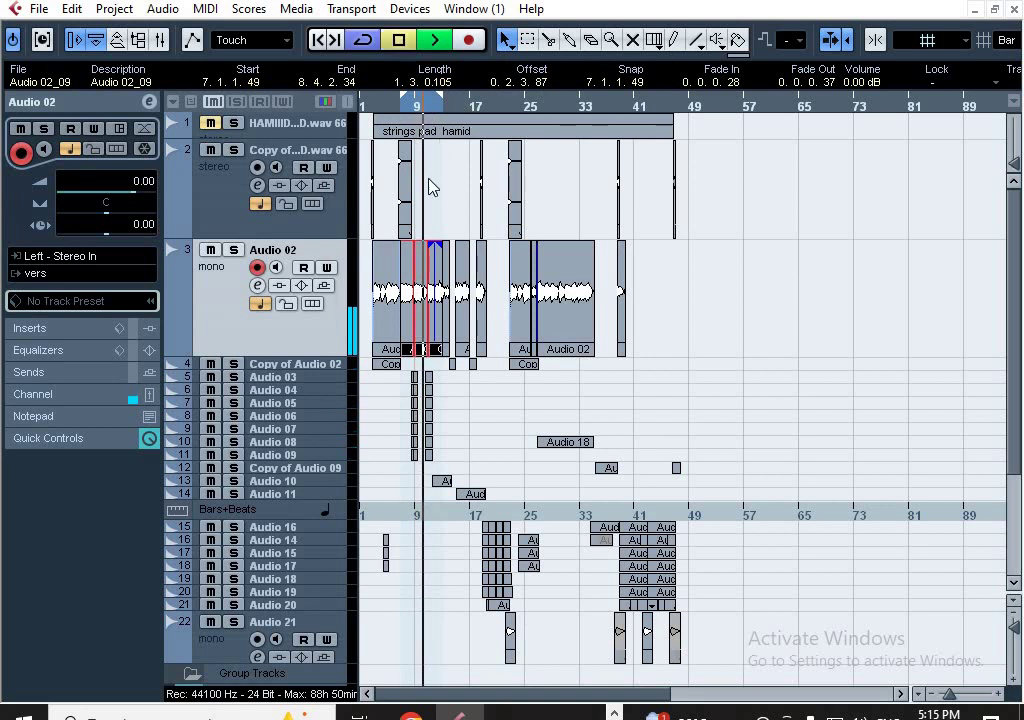
key(space)
Enable the AutoTuneVST insert on Audio 02 and set its key to A-flat
click(149, 101)
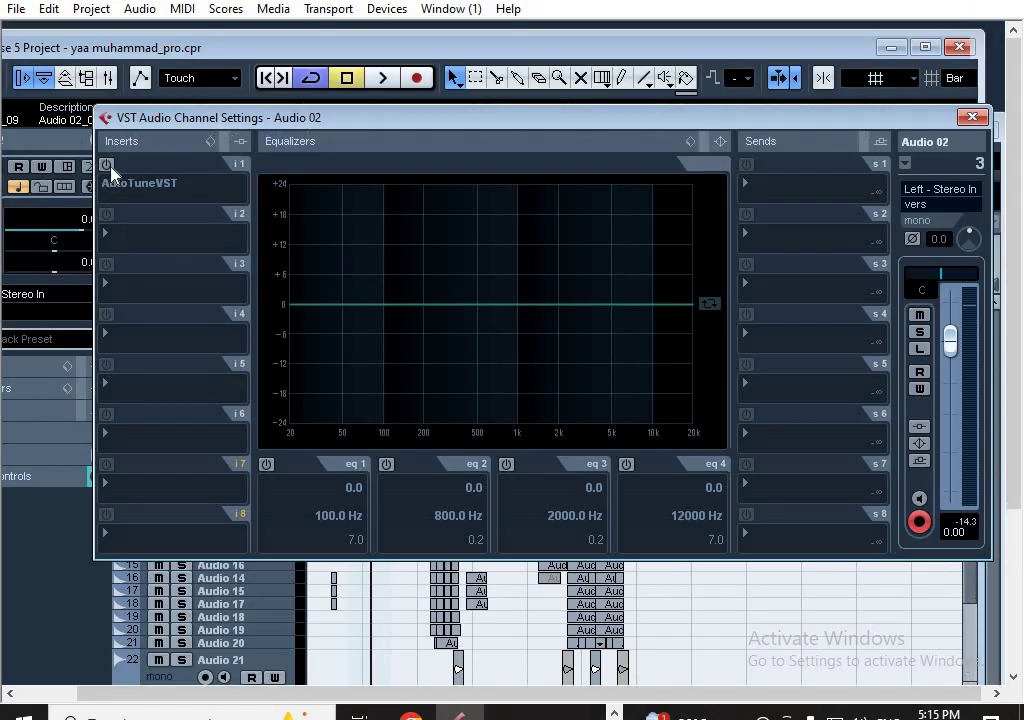
click(106, 165)
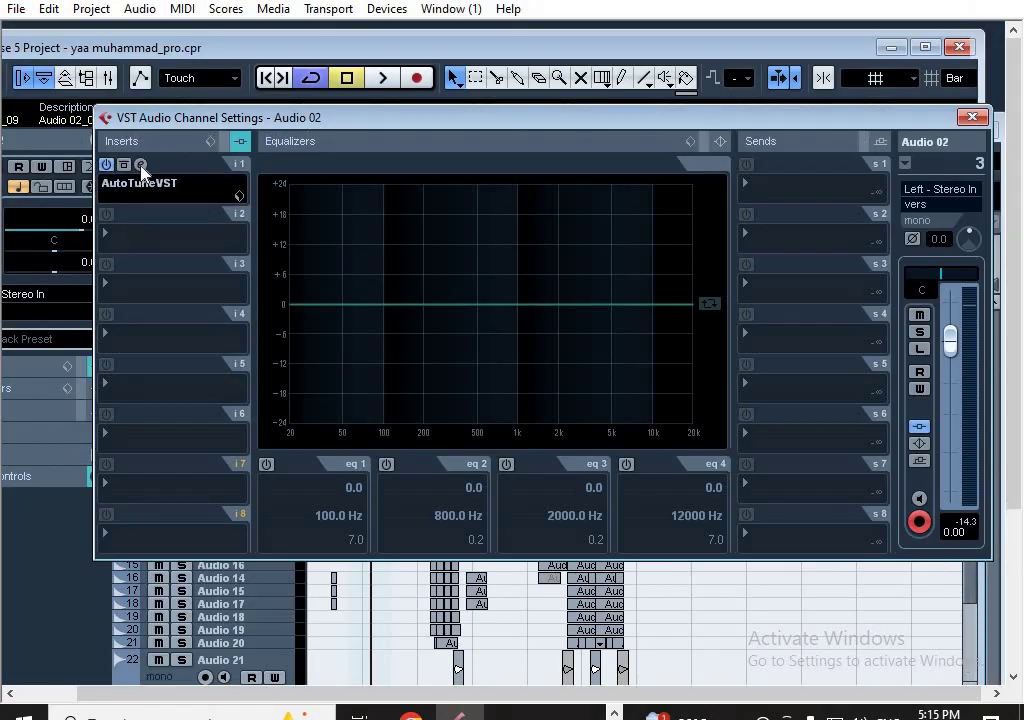
click(140, 164)
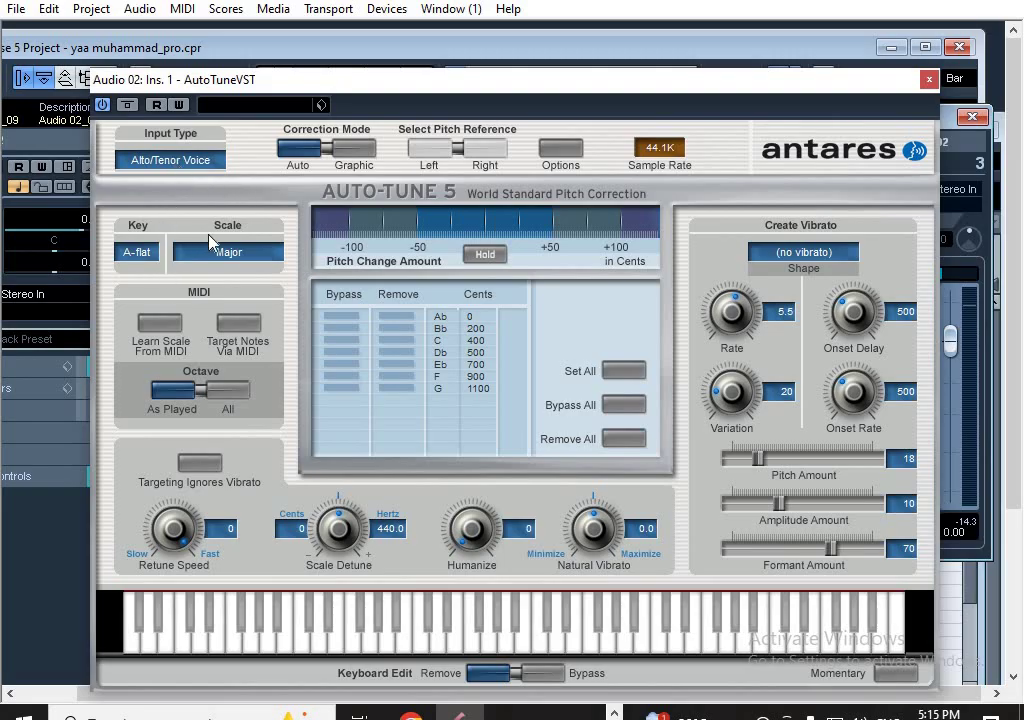
click(139, 257)
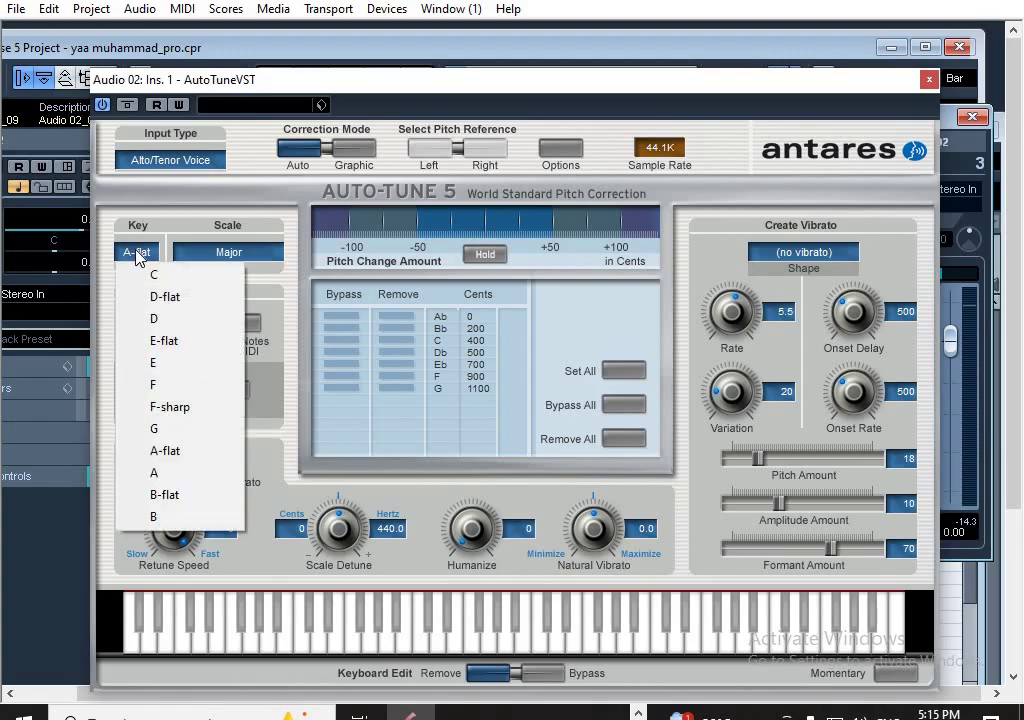
click(164, 453)
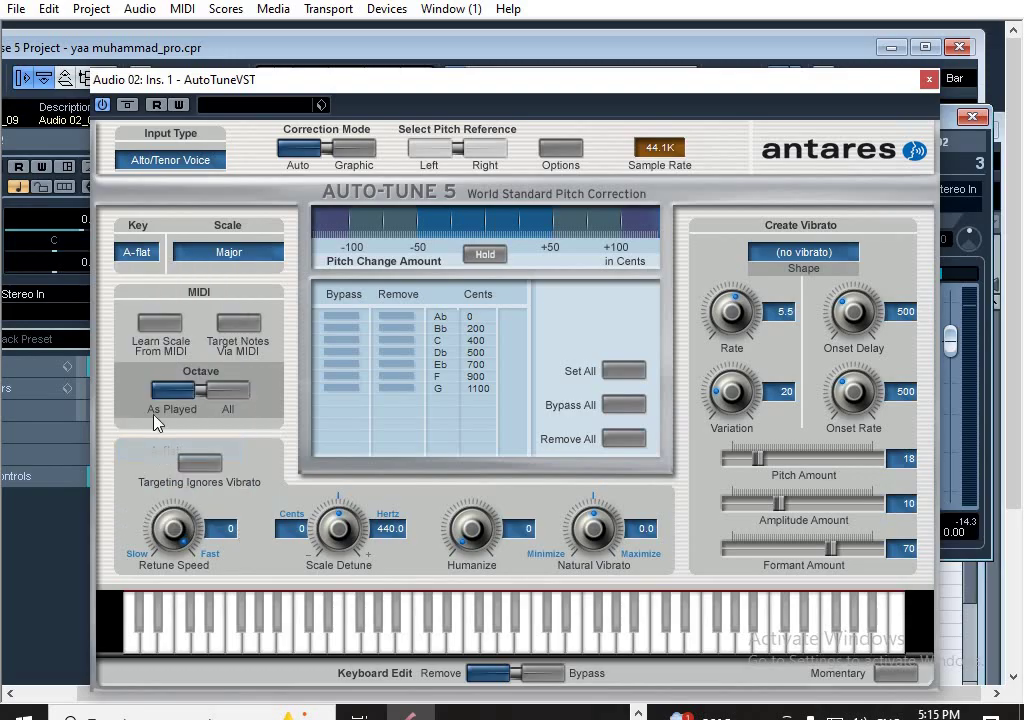
Check the Auto-Tune scale options, close the plug-in and channel settings, and play the looped section
click(229, 256)
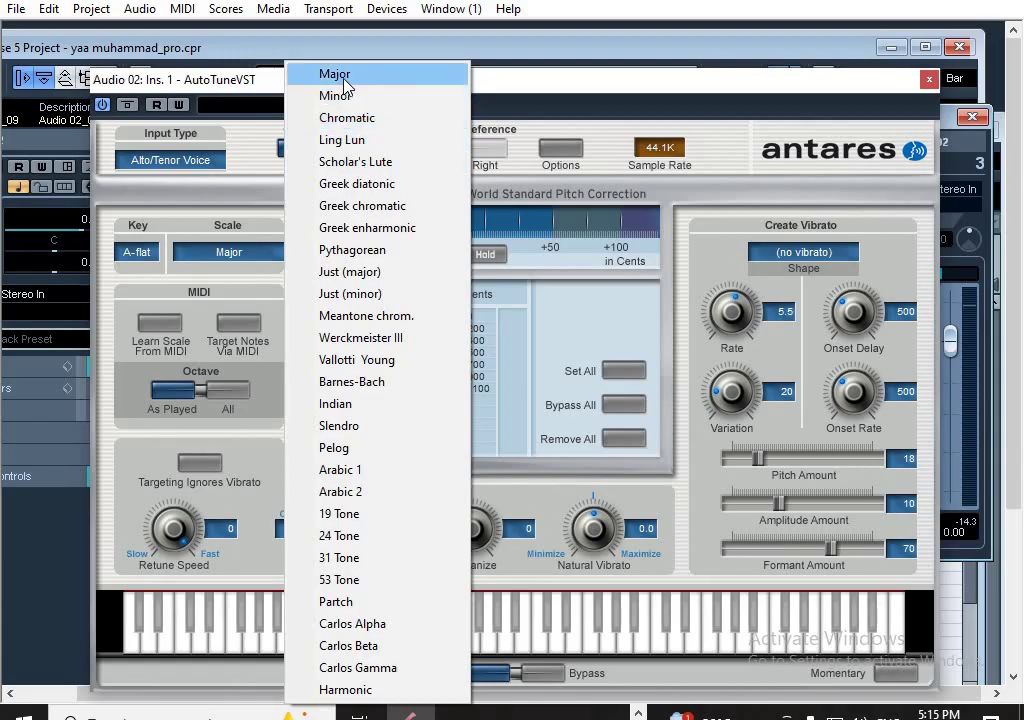
click(235, 207)
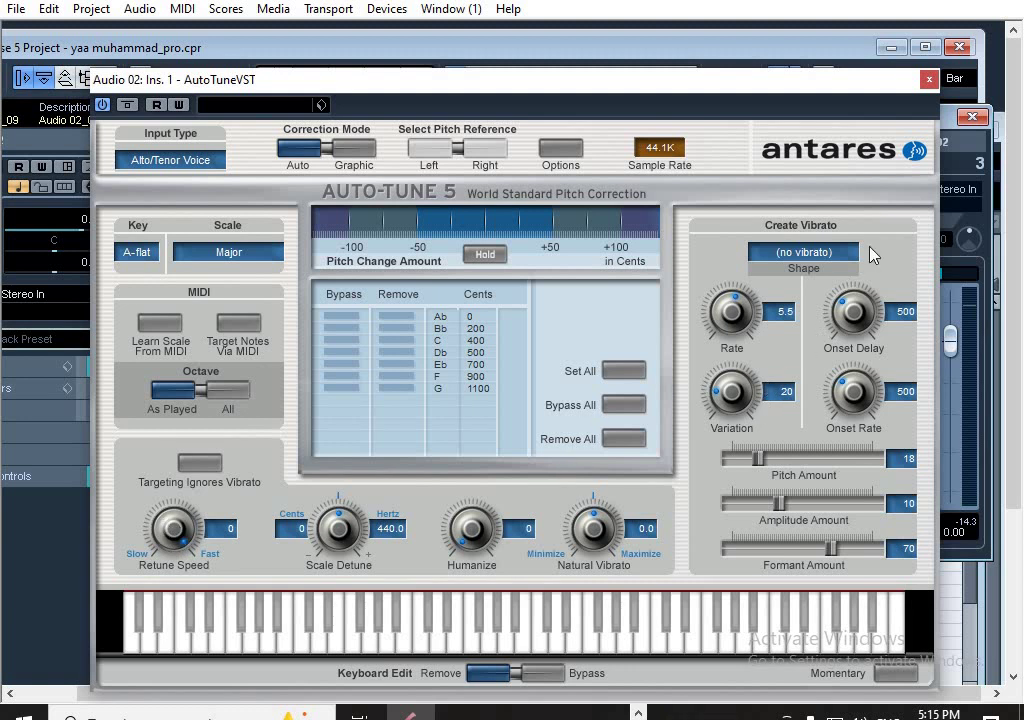
click(928, 82)
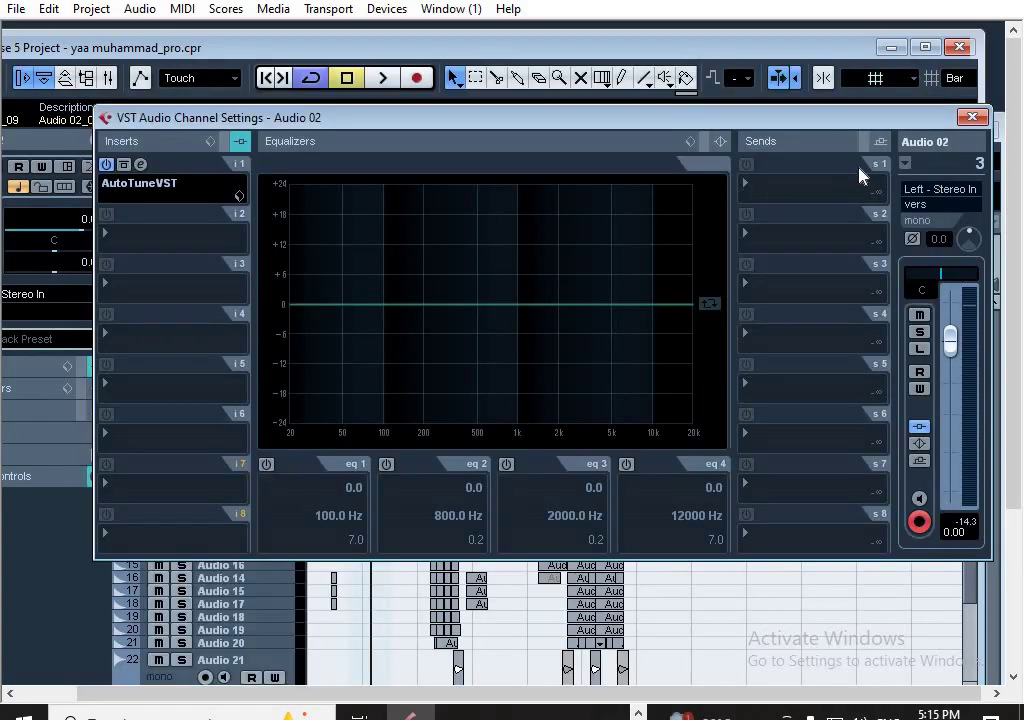
click(972, 117)
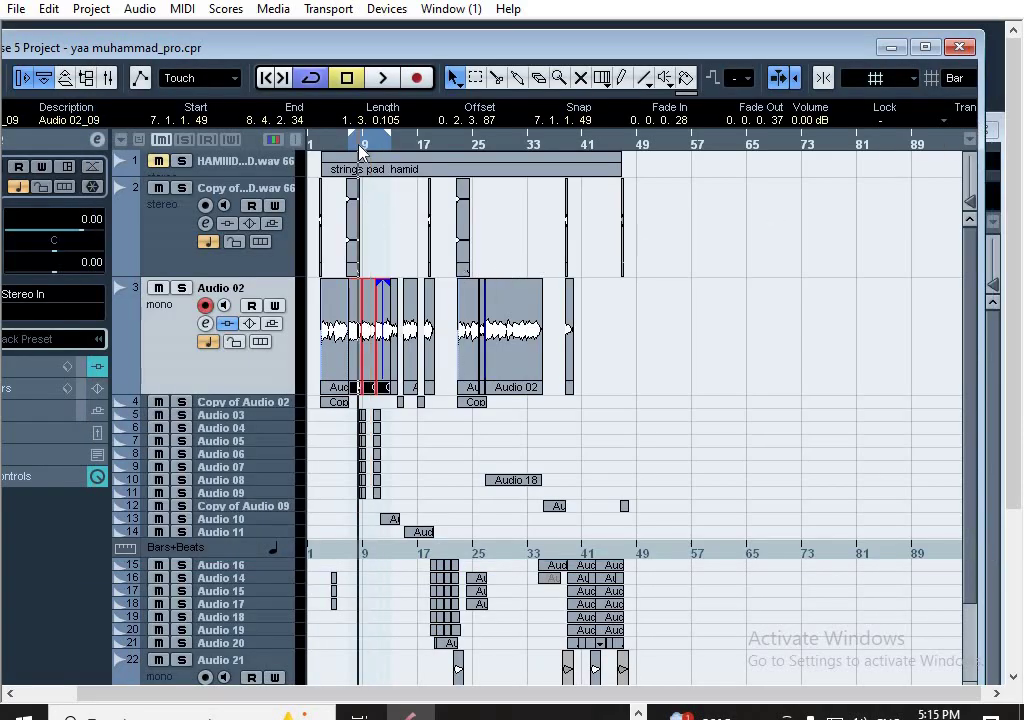
key(space)
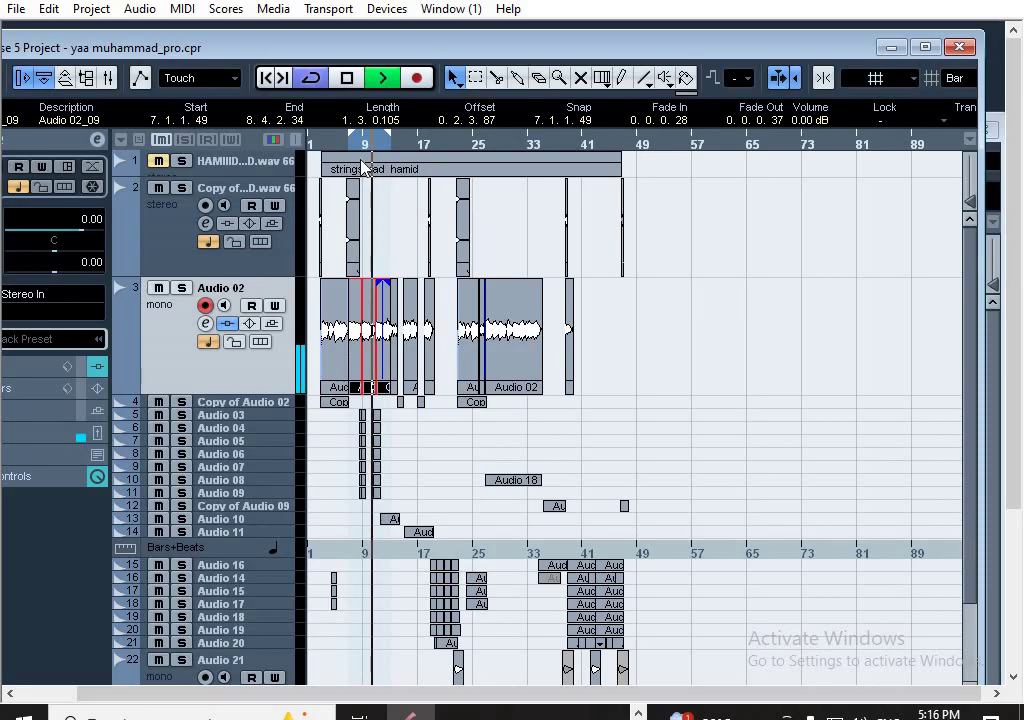
key(space)
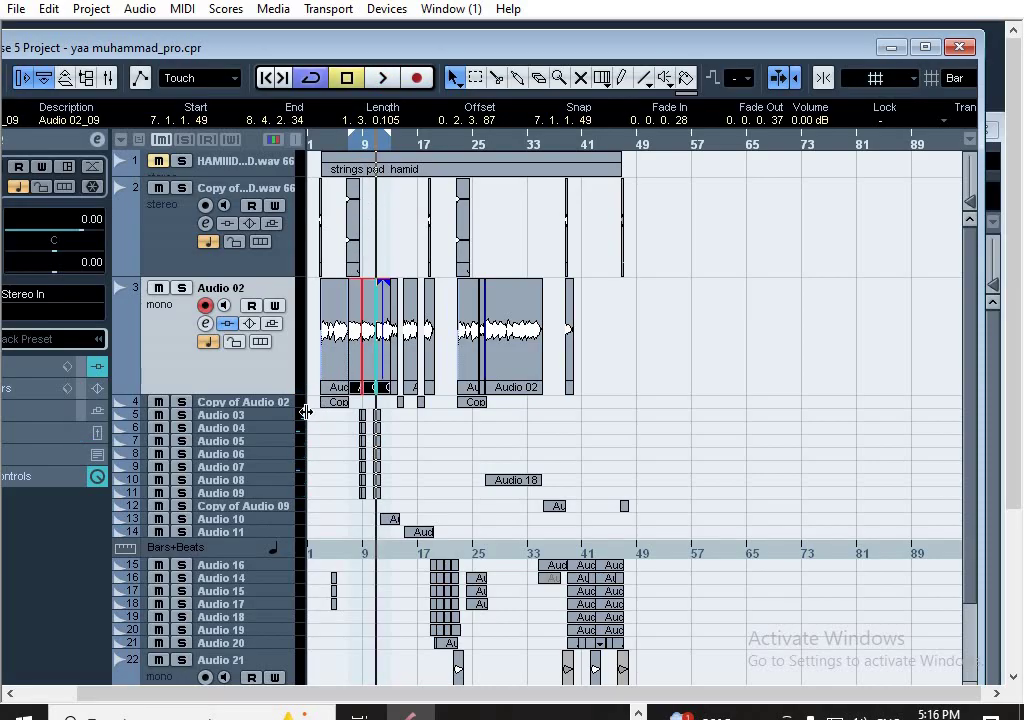
Enable the AutoTuneVST insert on Copy of Audio 02 and check its key and scale settings
mouse_move(271, 390)
mouse_down()
mouse_move(270, 359)
mouse_move(277, 372)
mouse_up()
click(274, 368)
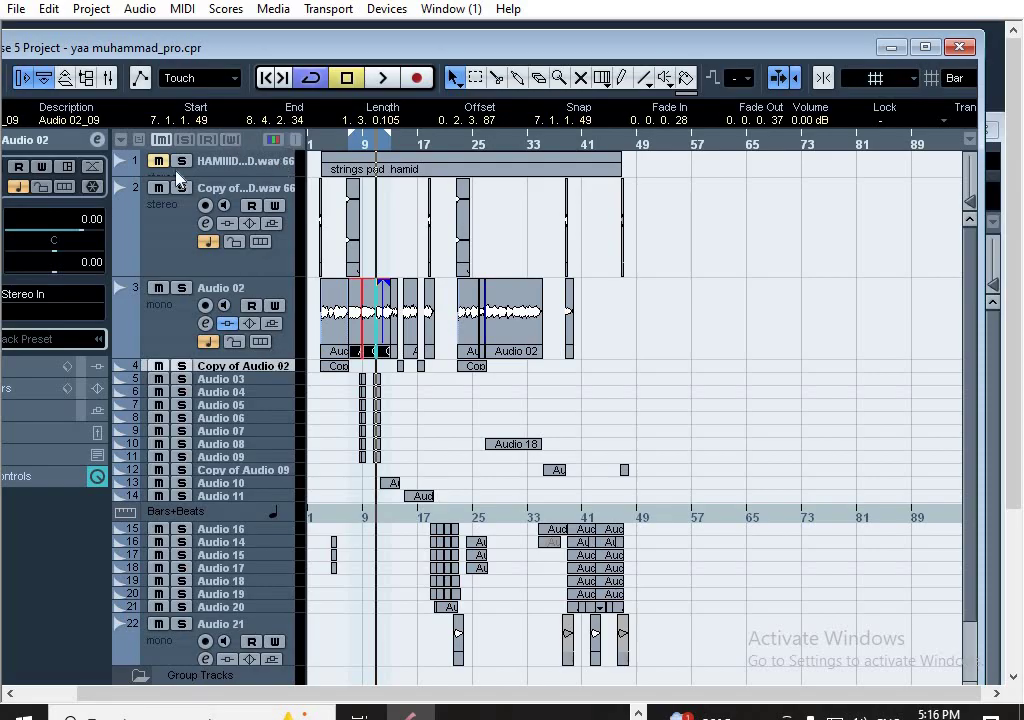
click(97, 142)
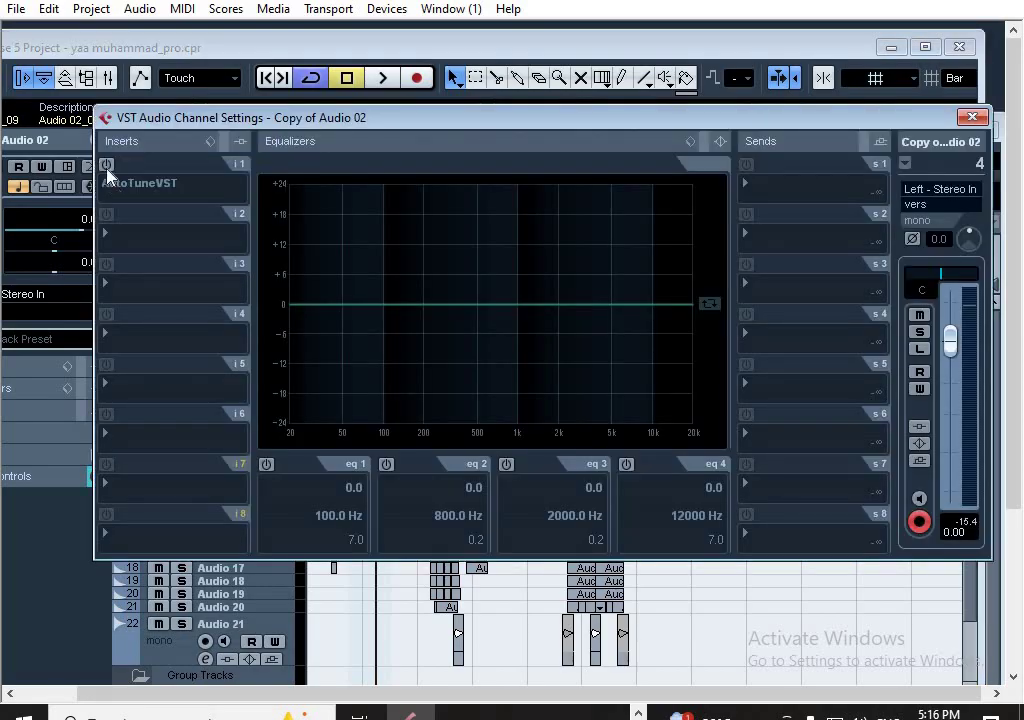
click(141, 168)
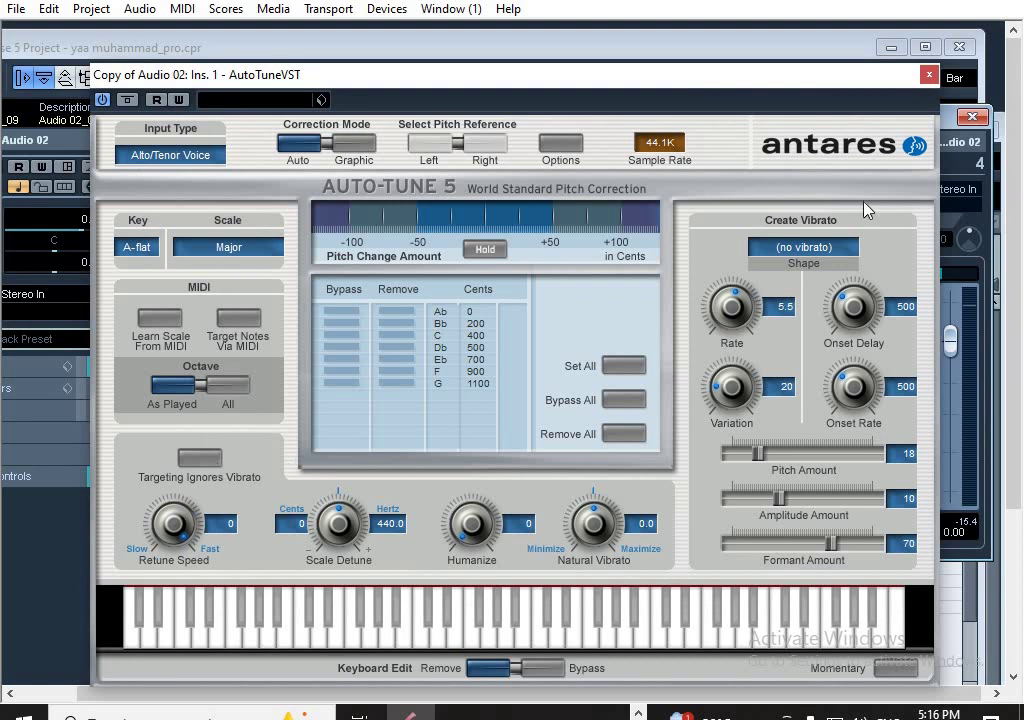
click(929, 77)
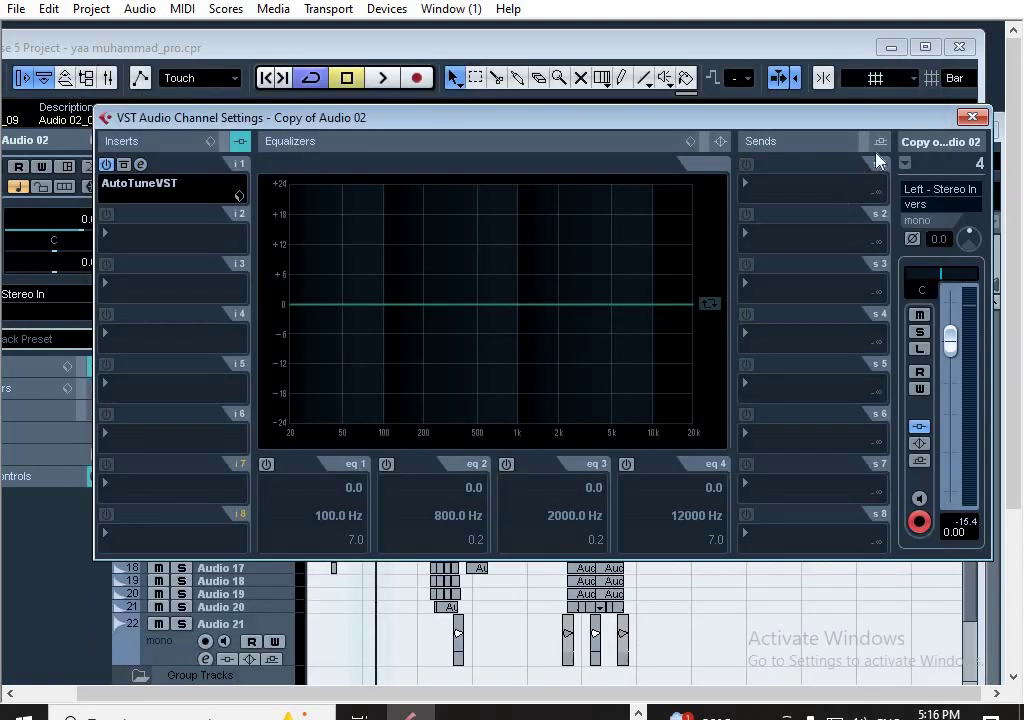
click(733, 322)
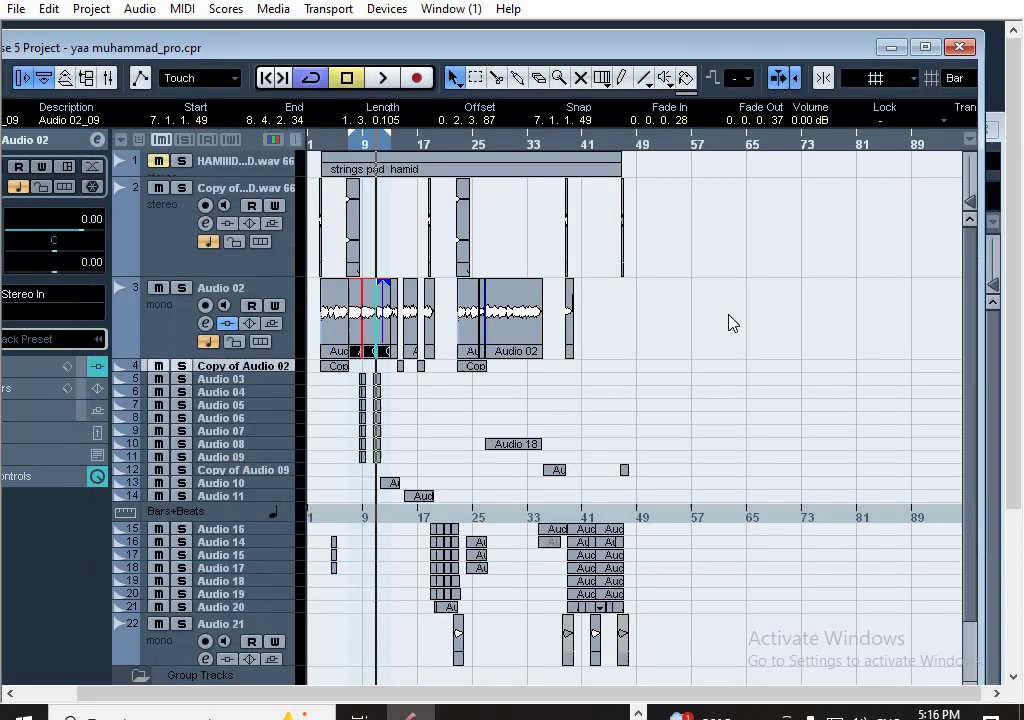
Enable the AutoTuneVST inserts on the Audio 03 and Audio 04 channels
click(260, 381)
click(97, 141)
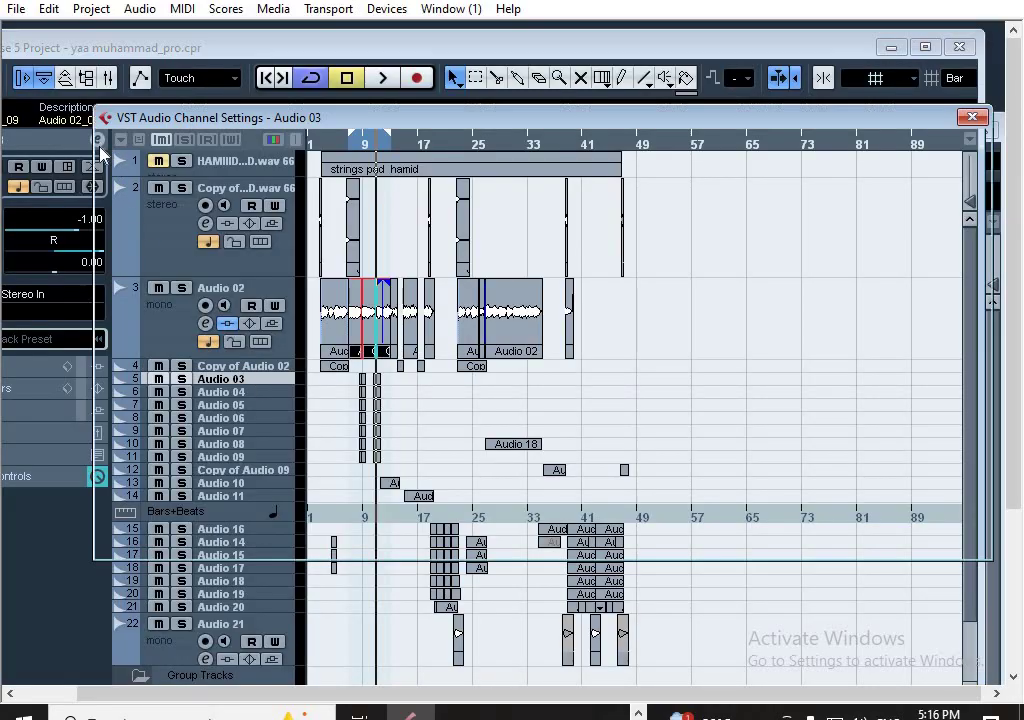
click(972, 117)
click(262, 395)
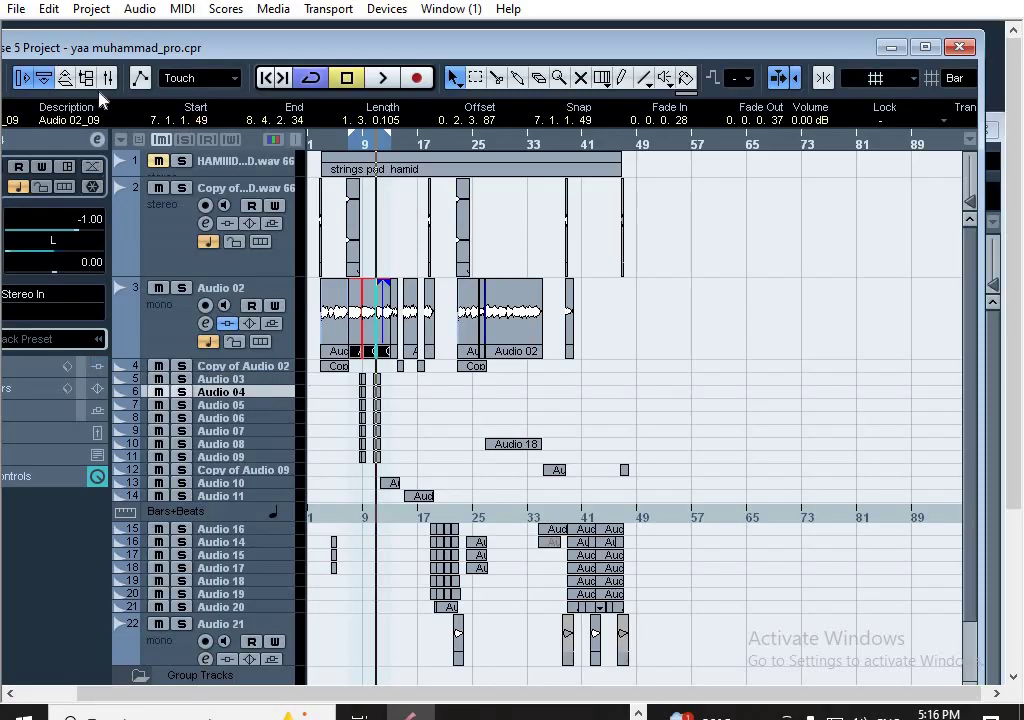
click(97, 141)
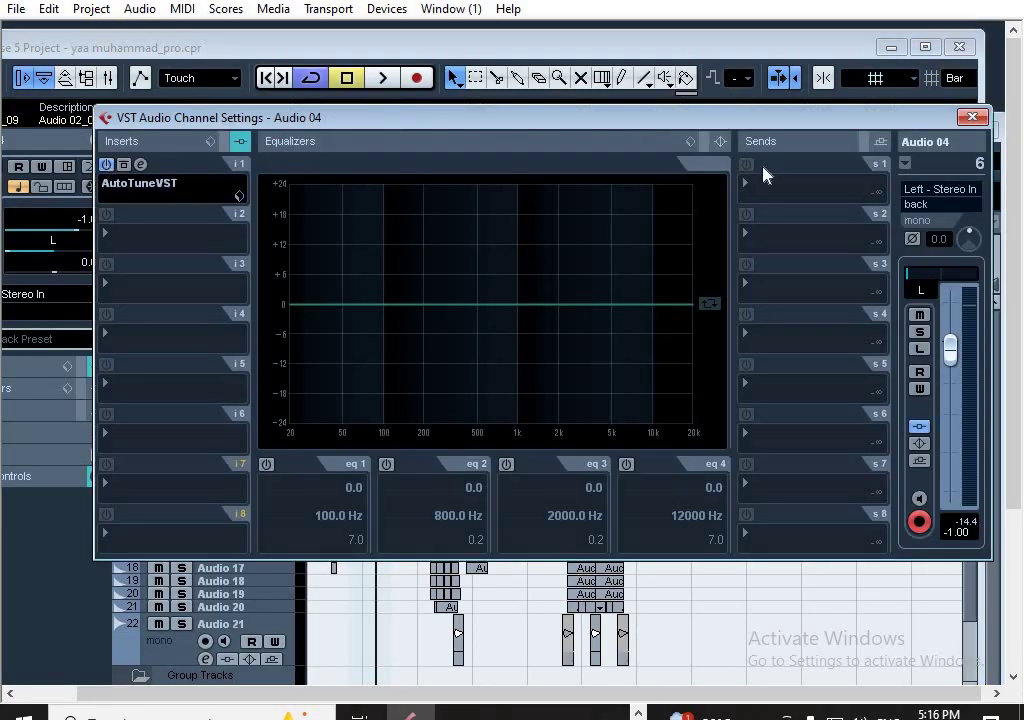
click(972, 117)
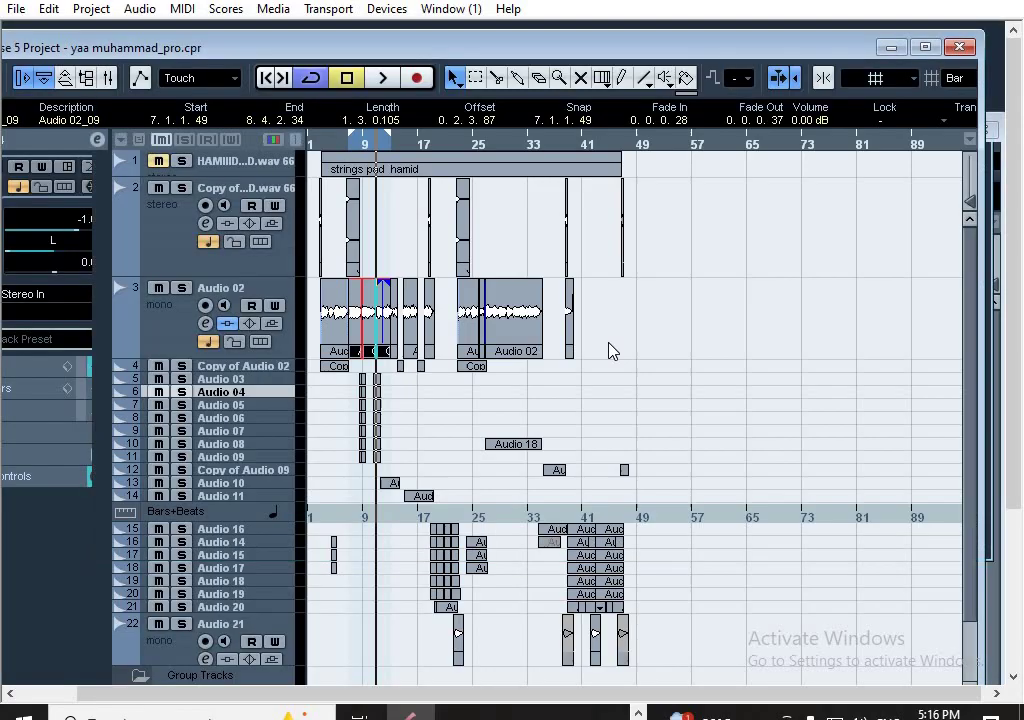
Enable the AutoTuneVST inserts on the Audio 05 and Audio 06 channels
click(264, 405)
click(99, 141)
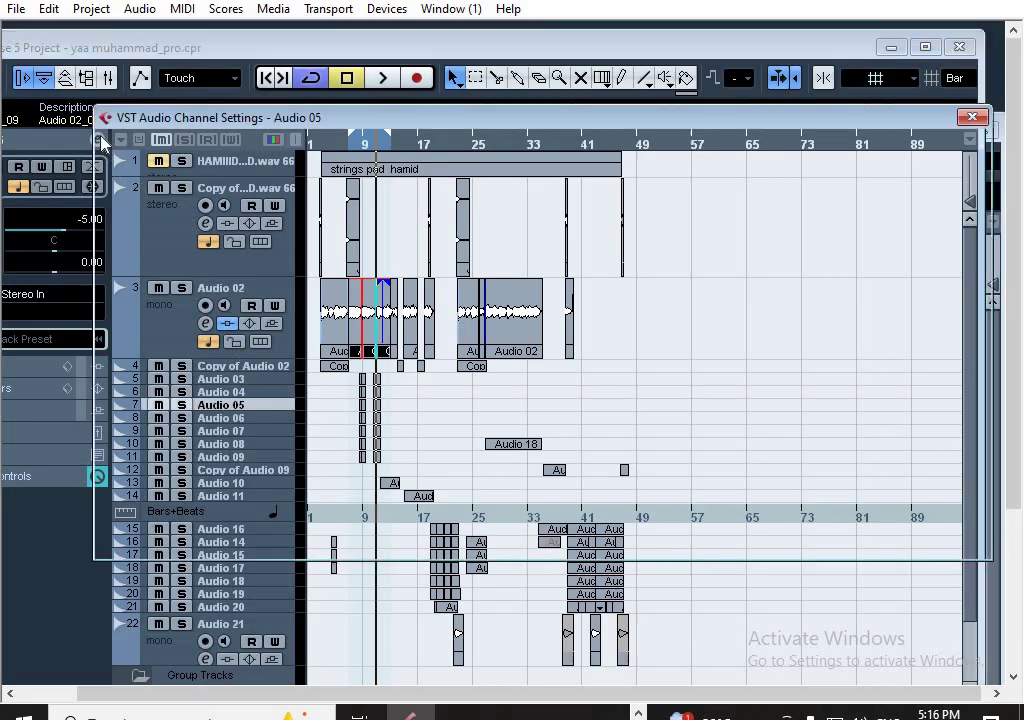
click(971, 118)
click(266, 418)
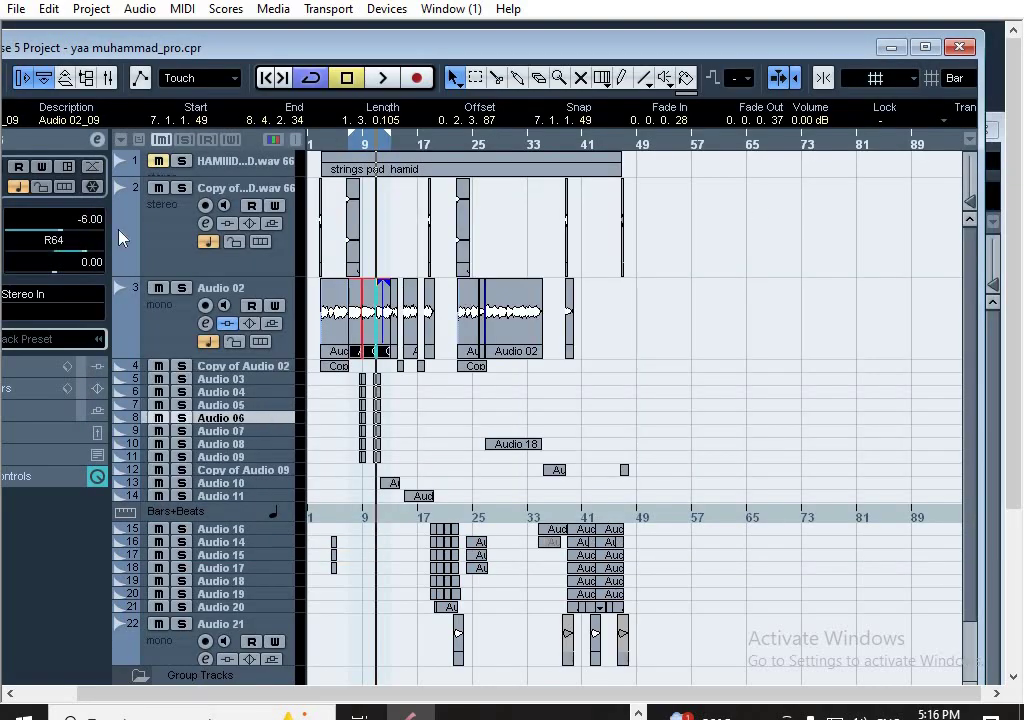
click(99, 141)
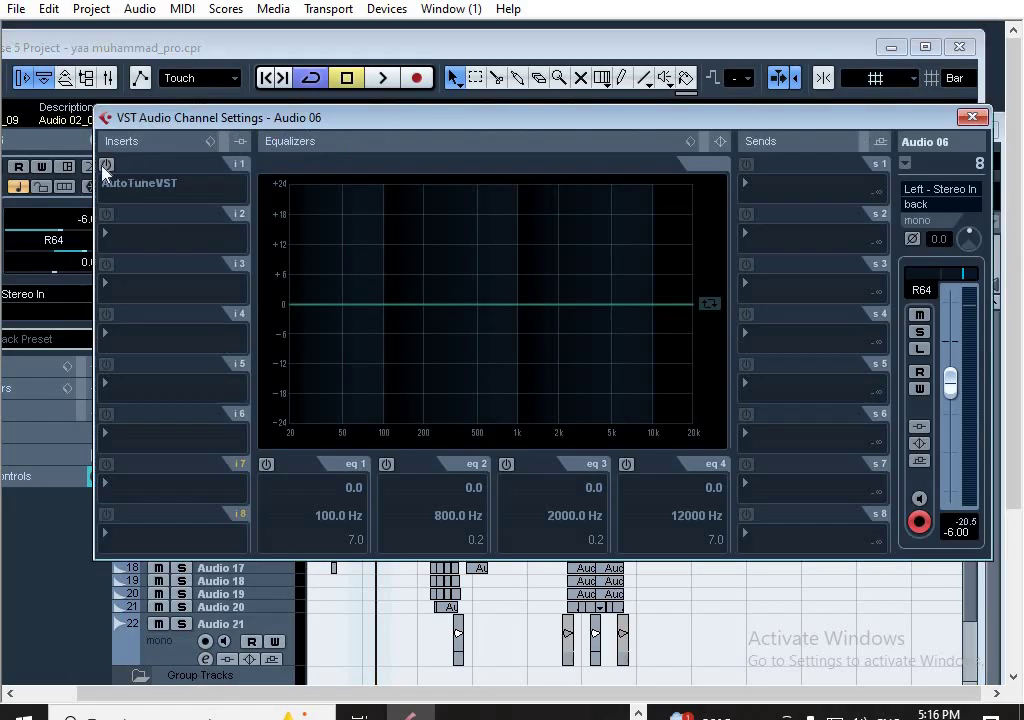
click(106, 165)
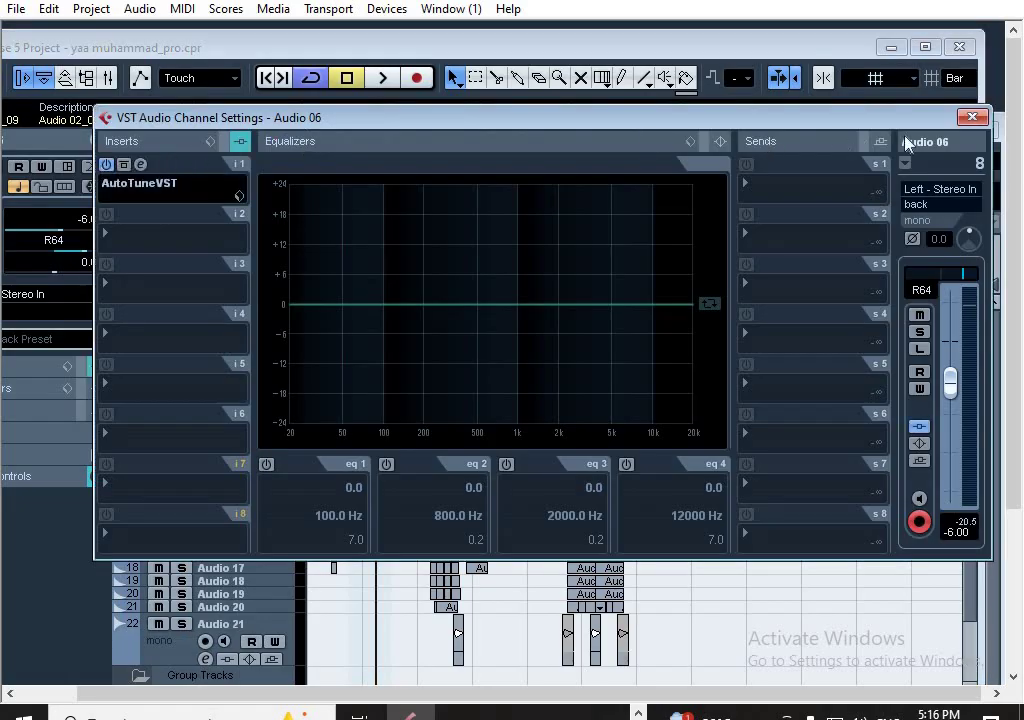
click(972, 118)
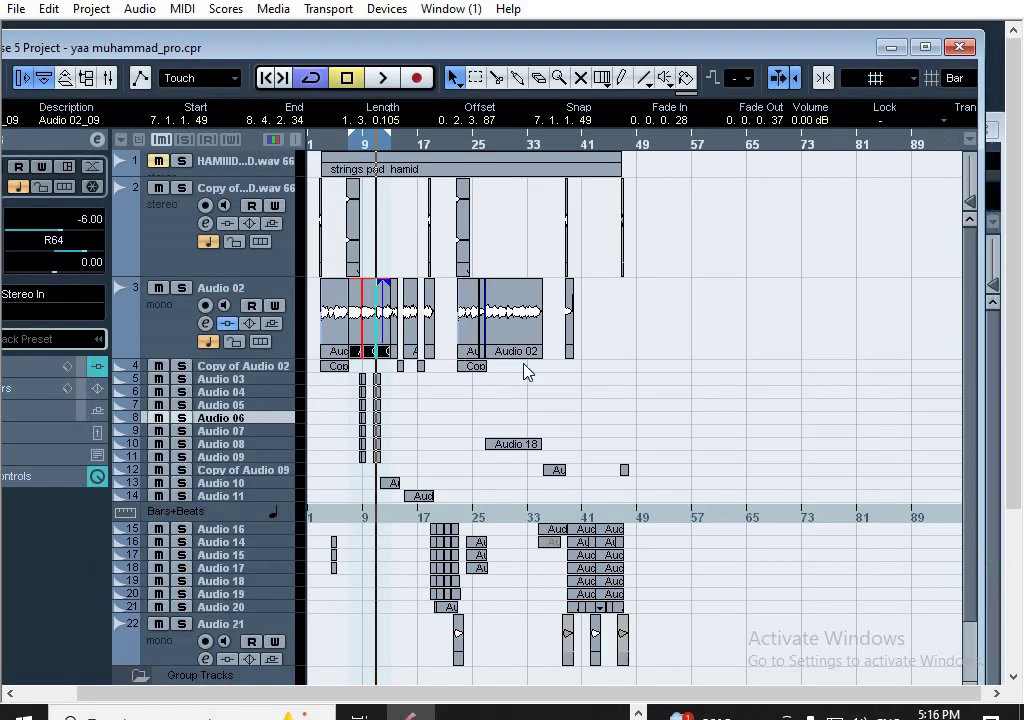
Enable the AutoTuneVST inserts on the Audio 07 and Audio 08 channels
click(279, 435)
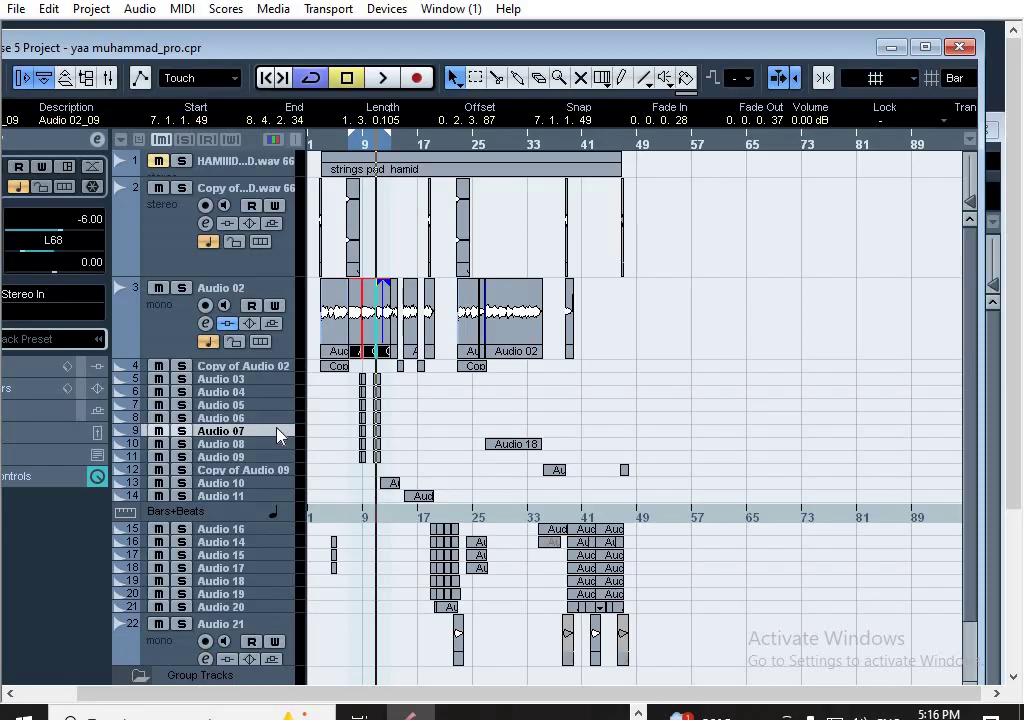
click(97, 139)
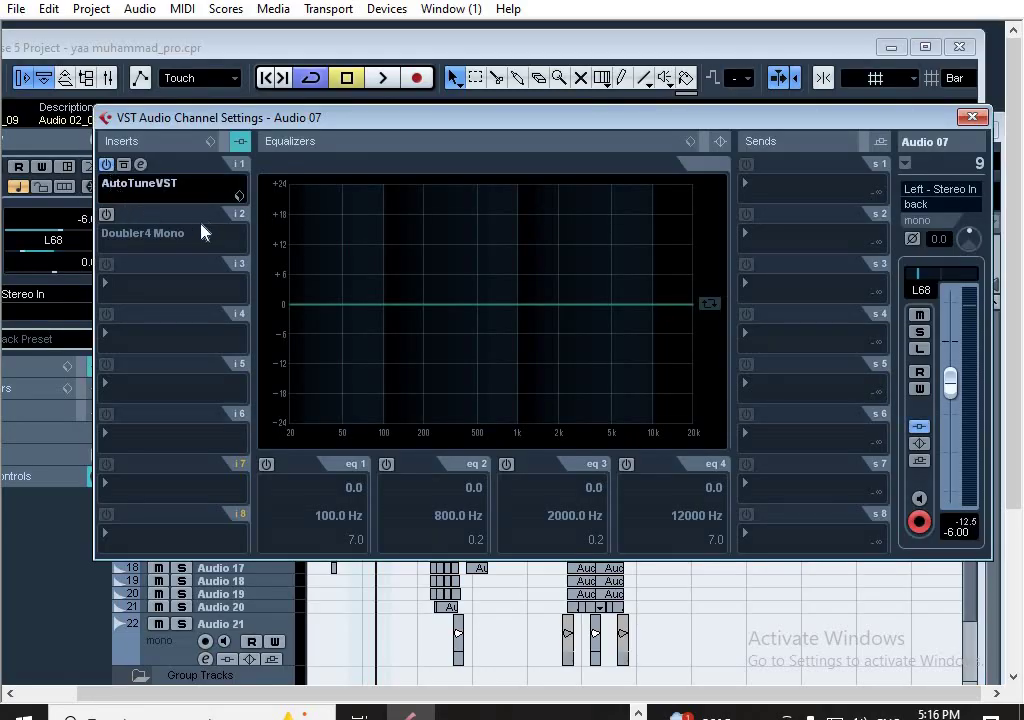
click(971, 118)
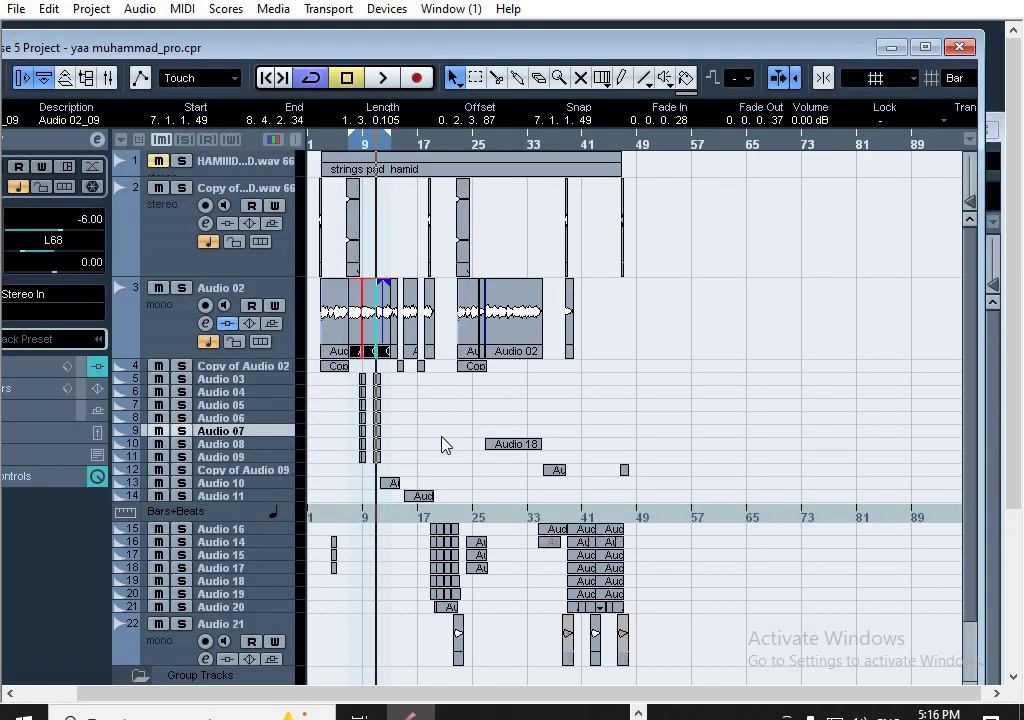
click(276, 444)
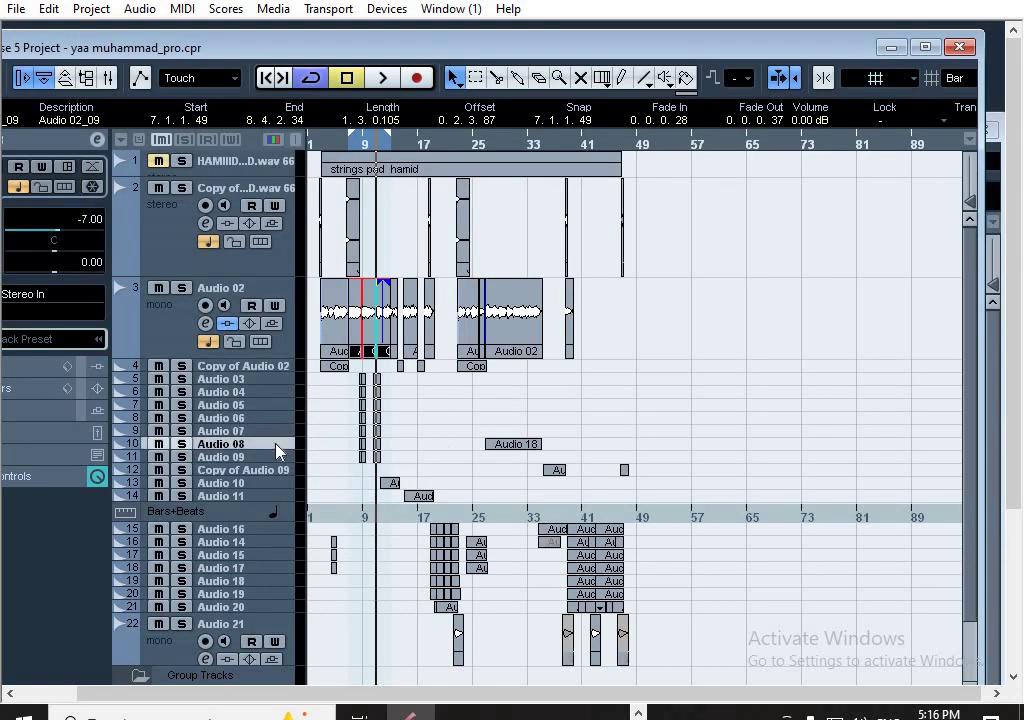
click(99, 138)
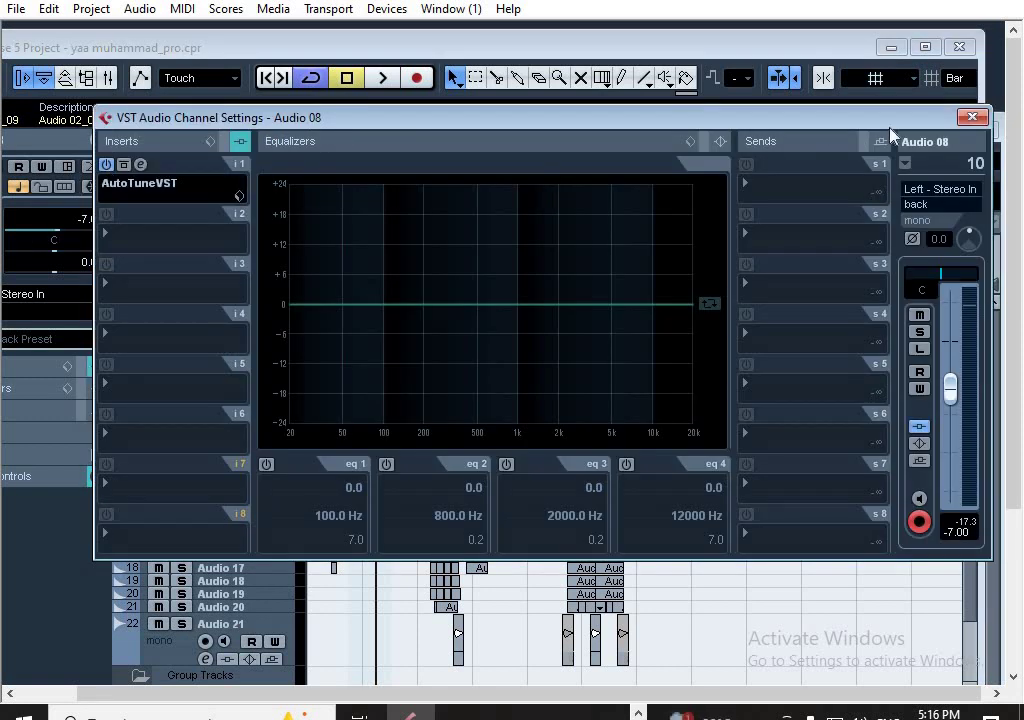
click(971, 118)
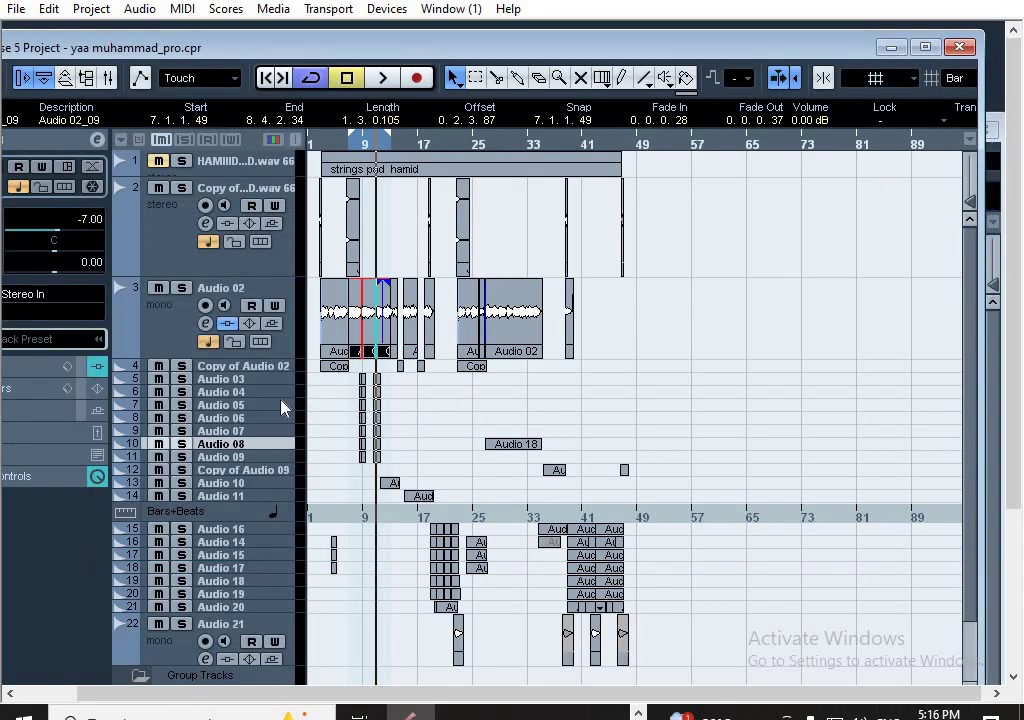
Enable the AutoTuneVST inserts on the Audio 09 and Copy of Audio 09 channels
click(277, 458)
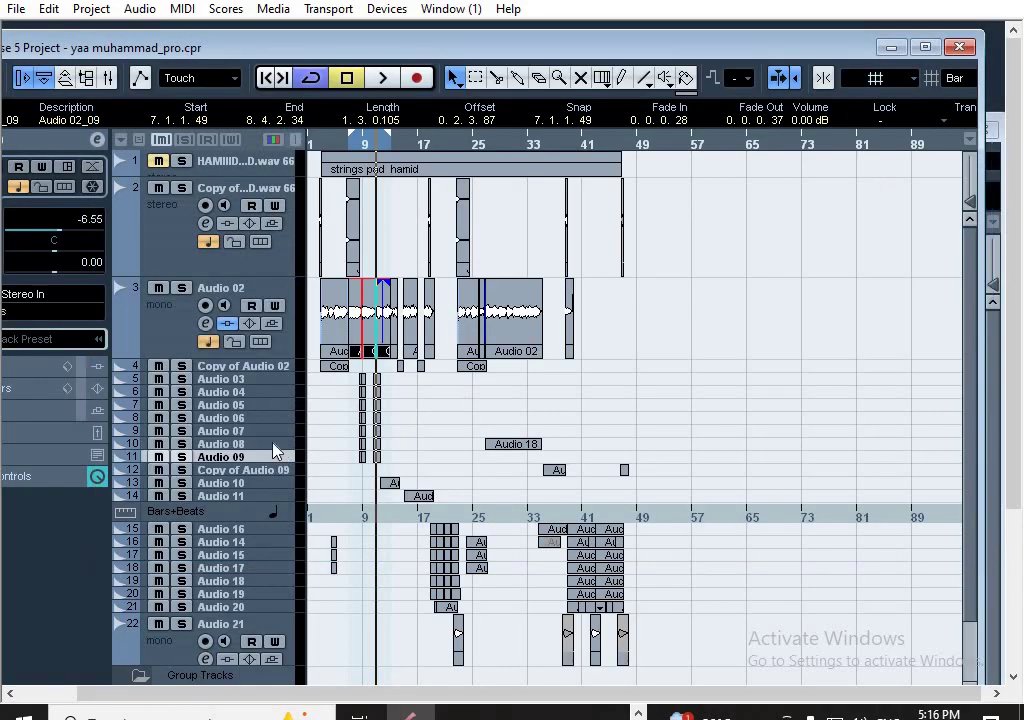
click(96, 139)
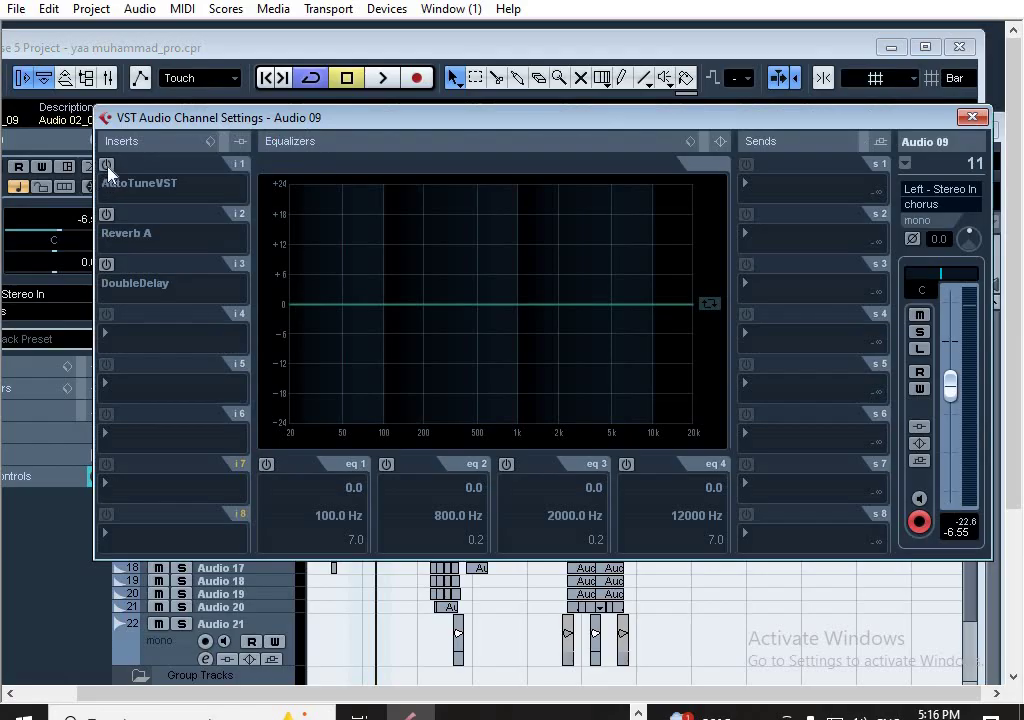
click(107, 165)
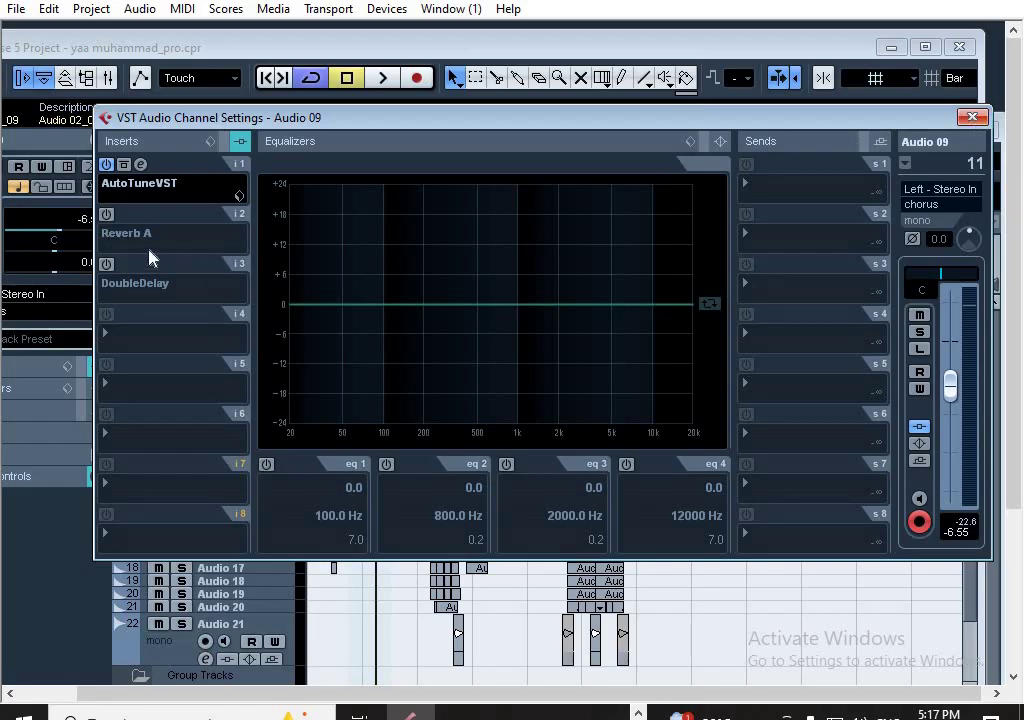
click(972, 117)
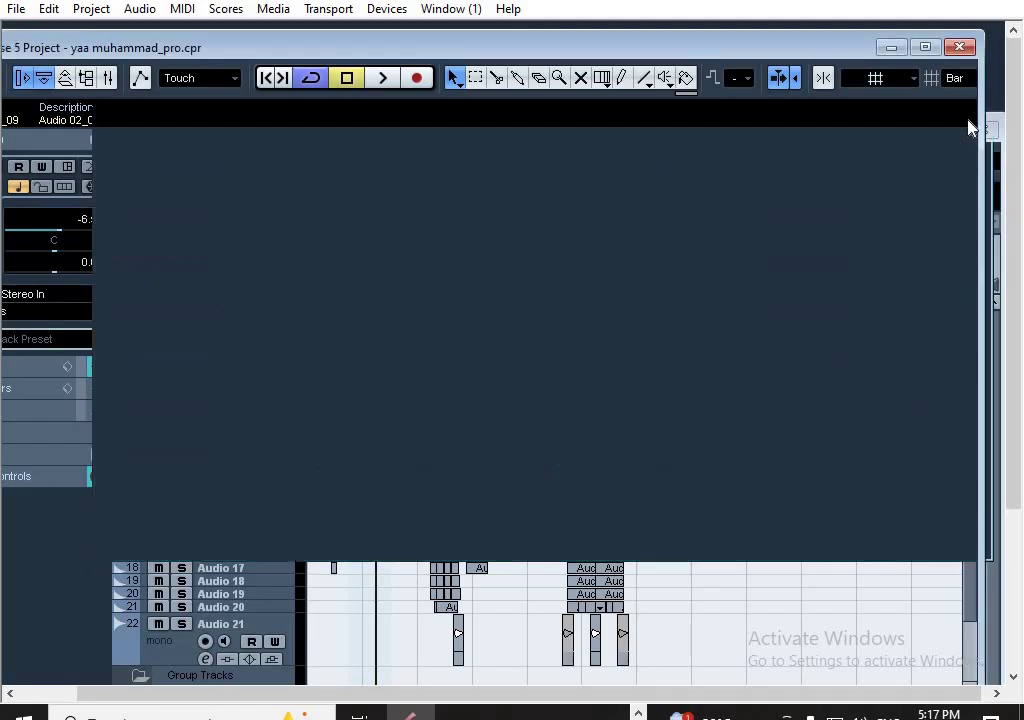
click(280, 471)
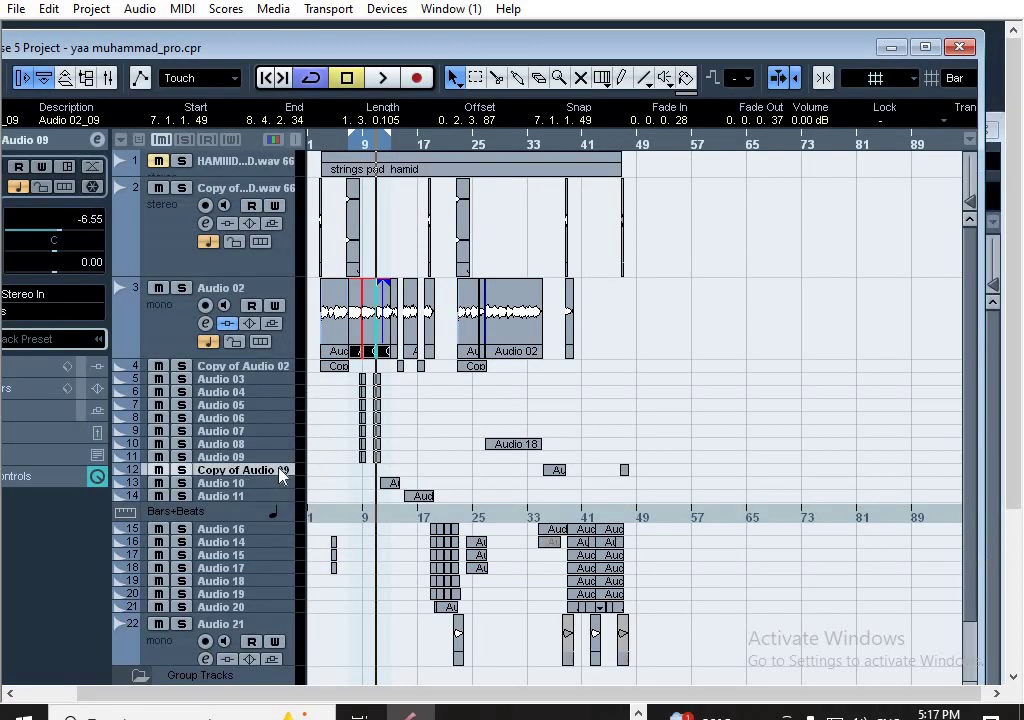
click(97, 140)
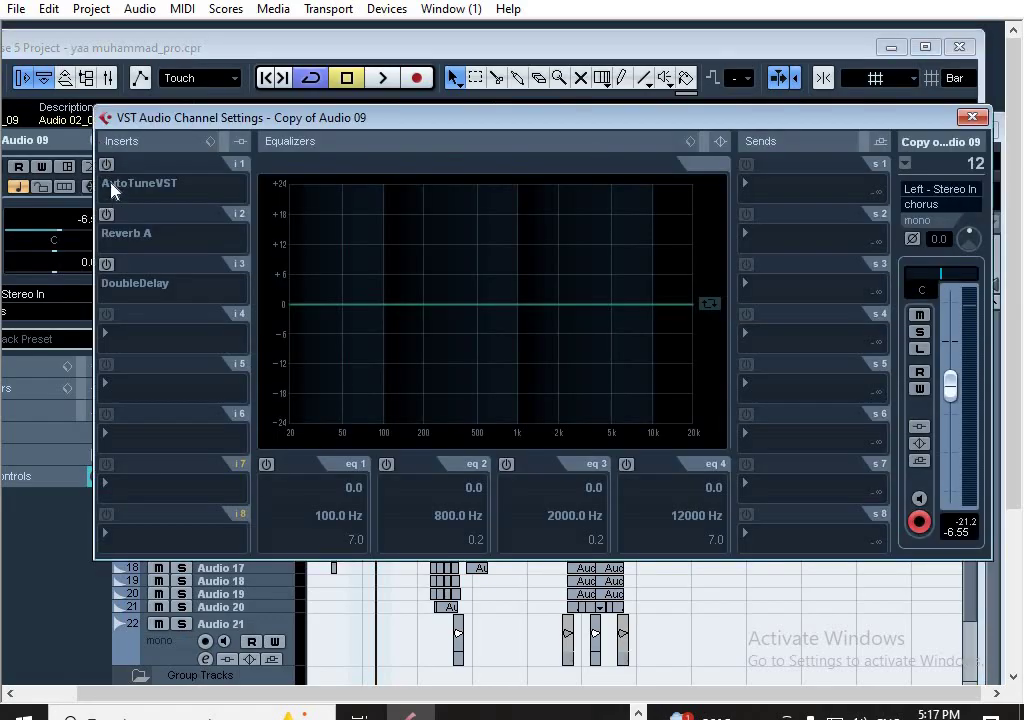
click(972, 117)
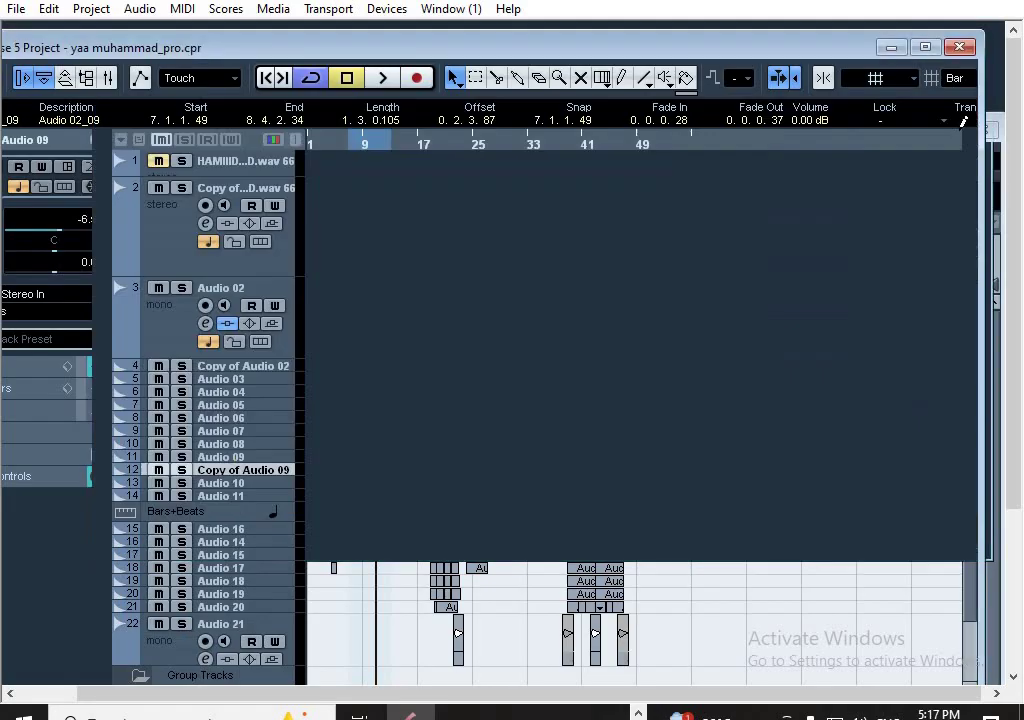
Enable the AutoTuneVST inserts on the Audio 10 and Audio 11 channels
click(274, 484)
click(97, 141)
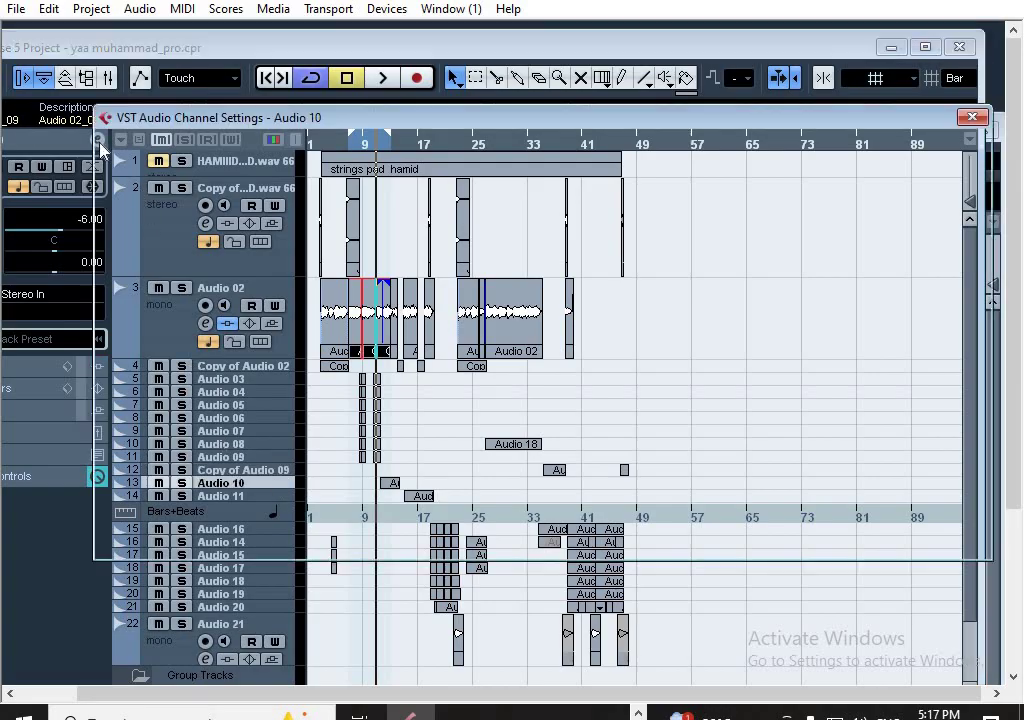
click(970, 119)
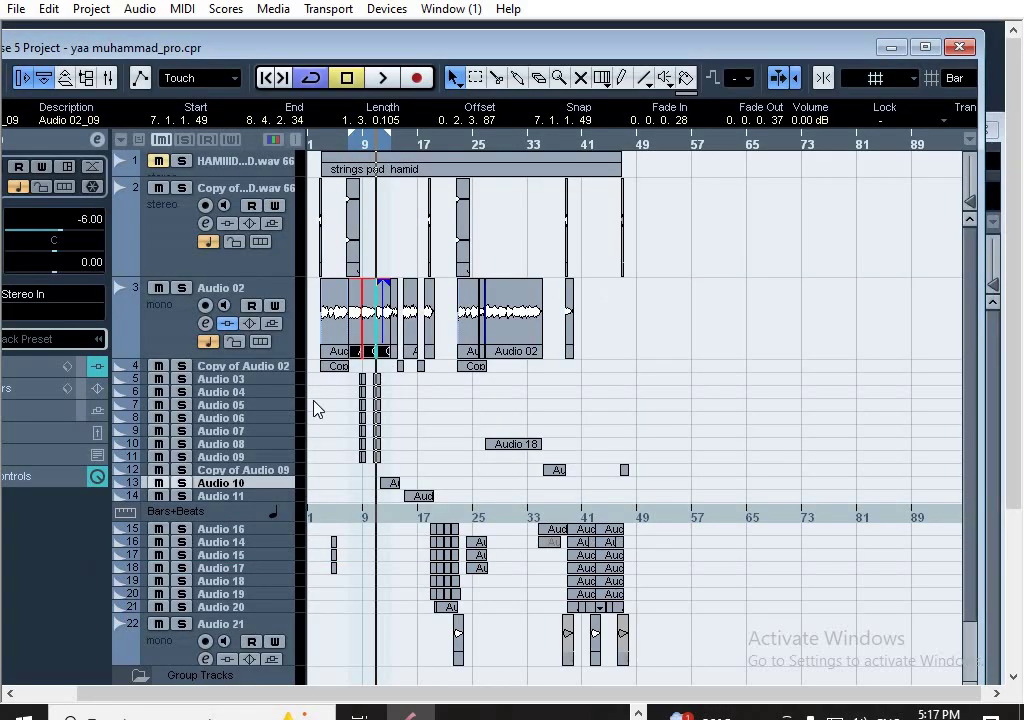
click(256, 496)
click(97, 141)
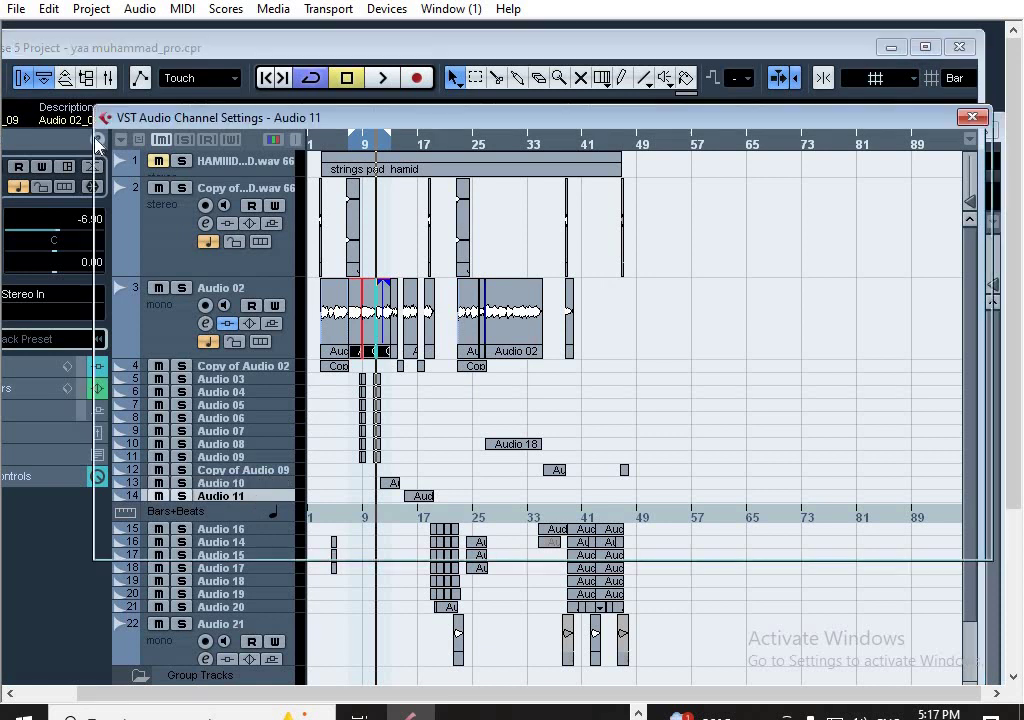
click(972, 117)
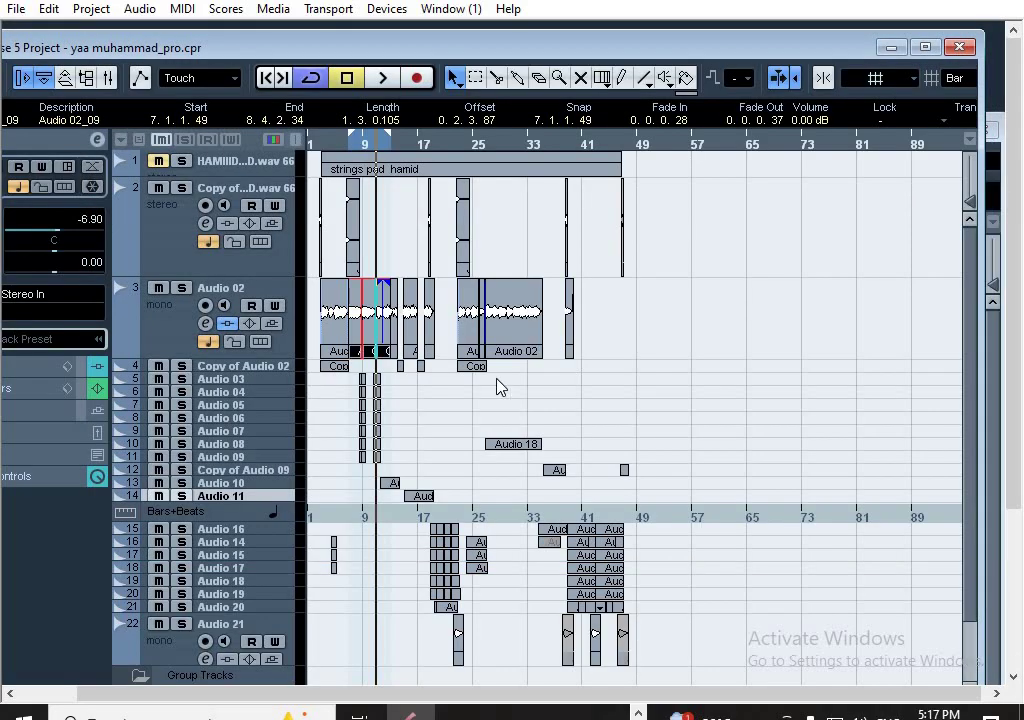
Play the looped section from its start and enable the AutoTuneVST inserts on the Audio 16 and Audio 14 channels
click(353, 150)
key(space)
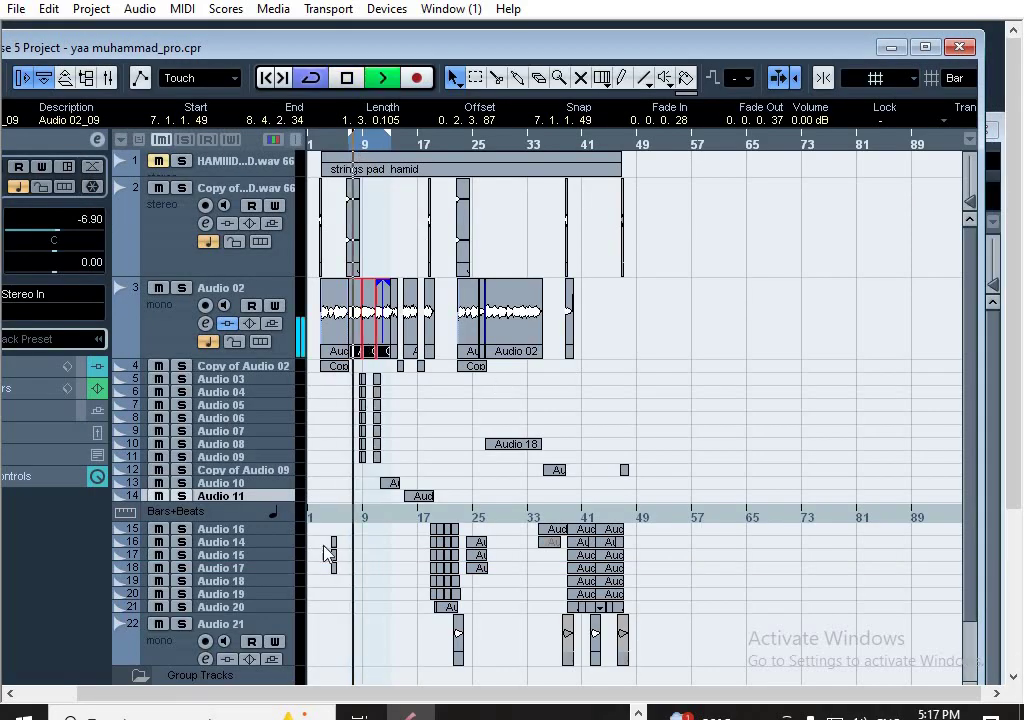
click(255, 529)
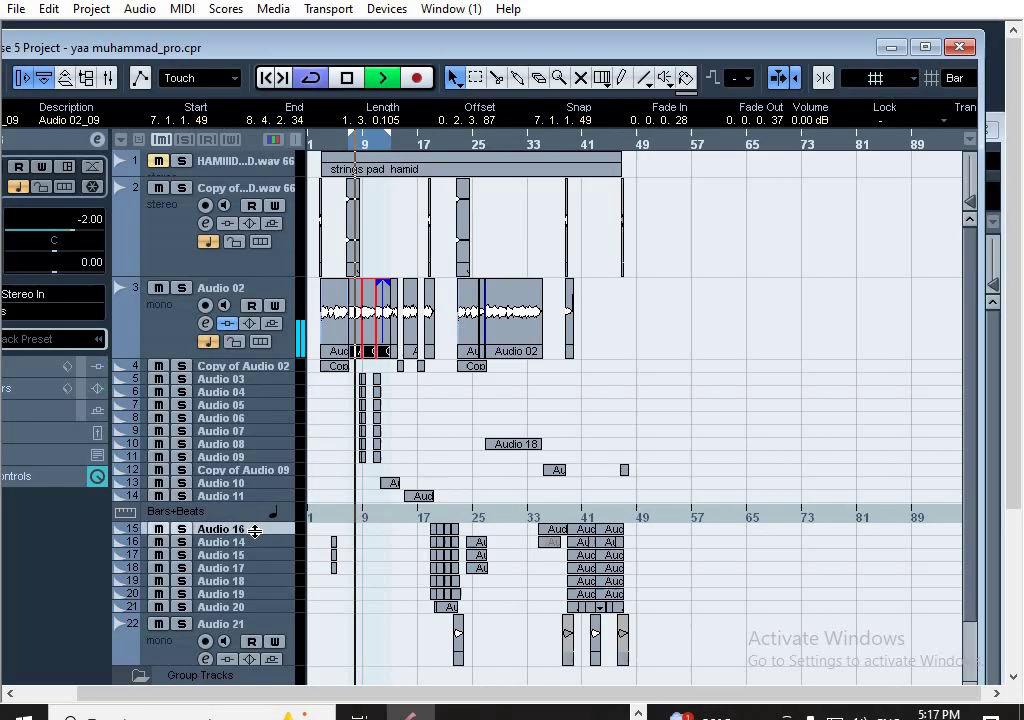
click(96, 141)
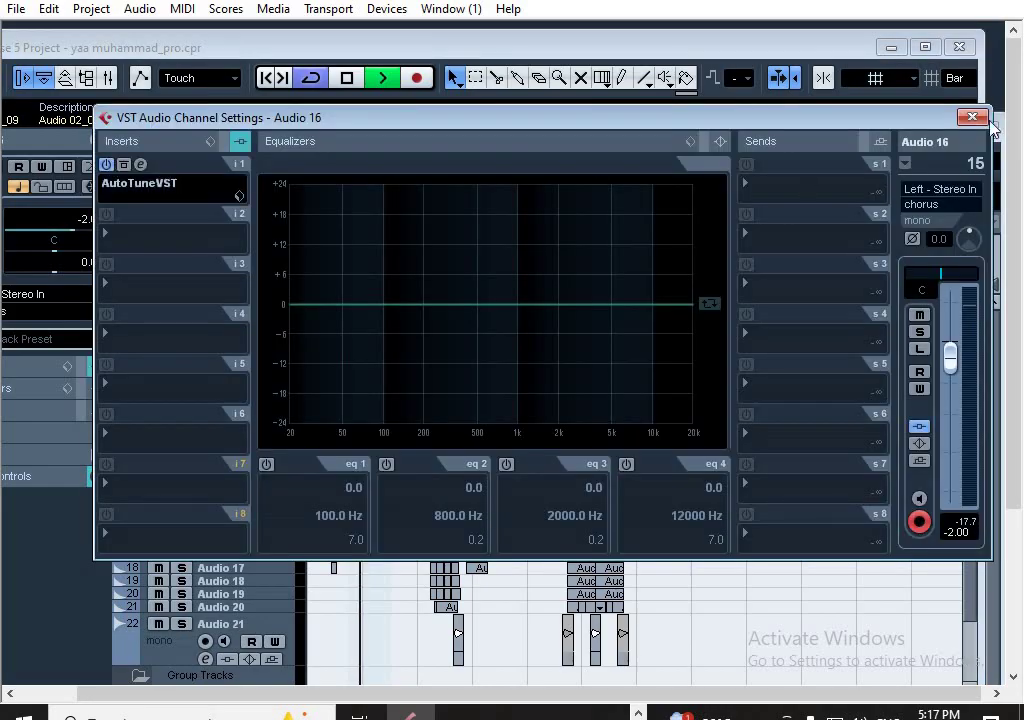
click(971, 117)
click(262, 541)
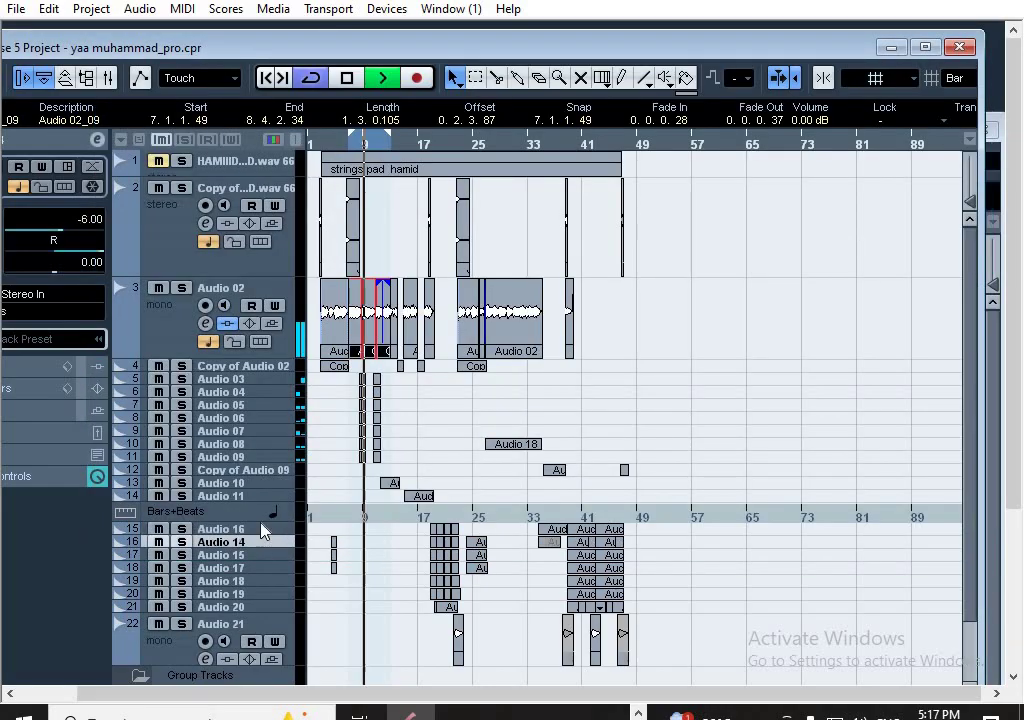
click(94, 140)
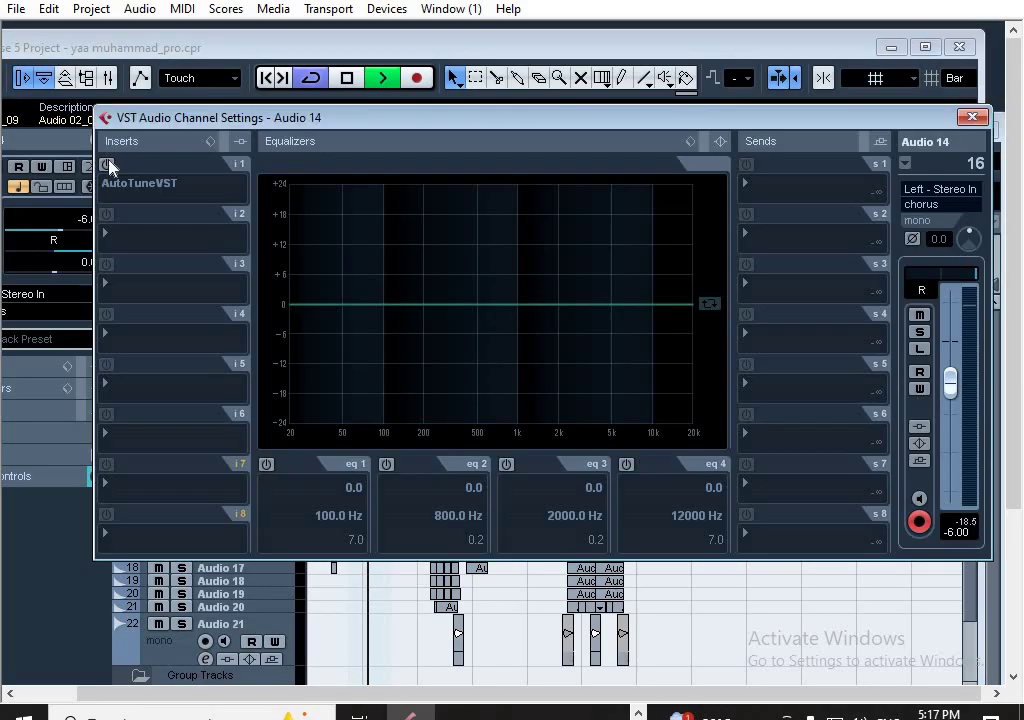
click(971, 117)
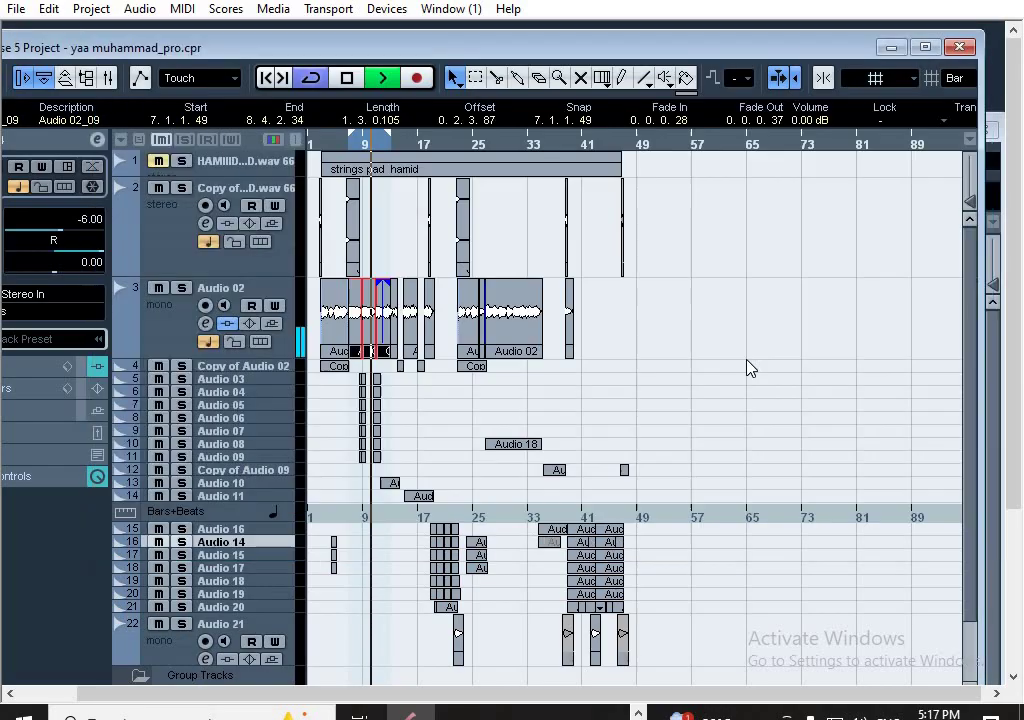
Enable the AutoTuneVST inserts on the Audio 15 and Audio 17 channels
click(263, 555)
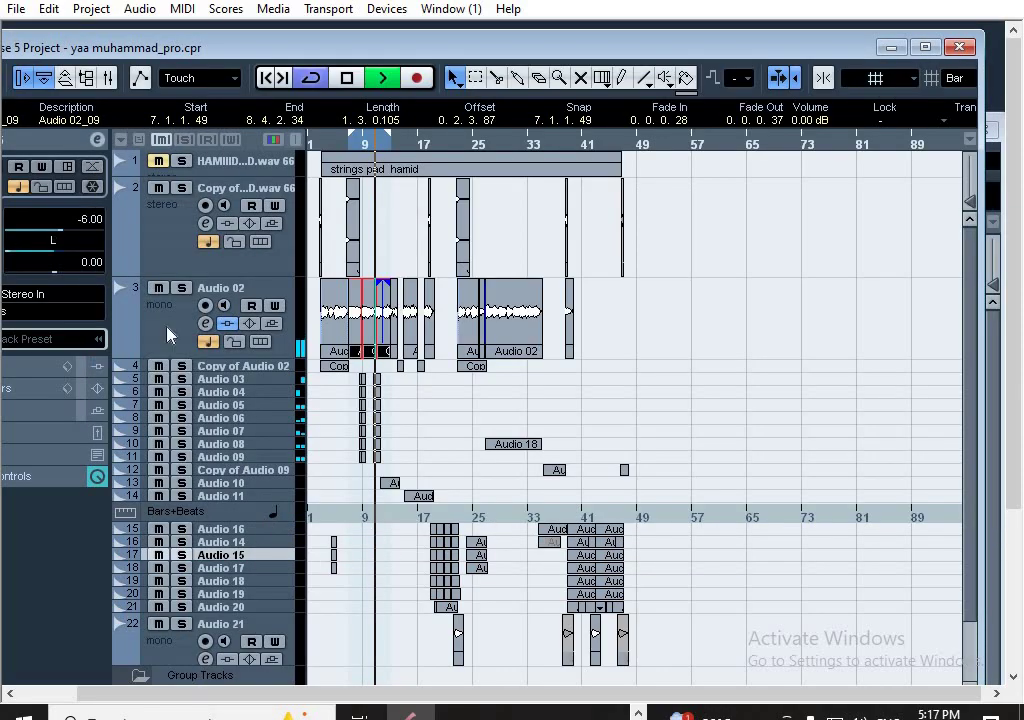
click(97, 140)
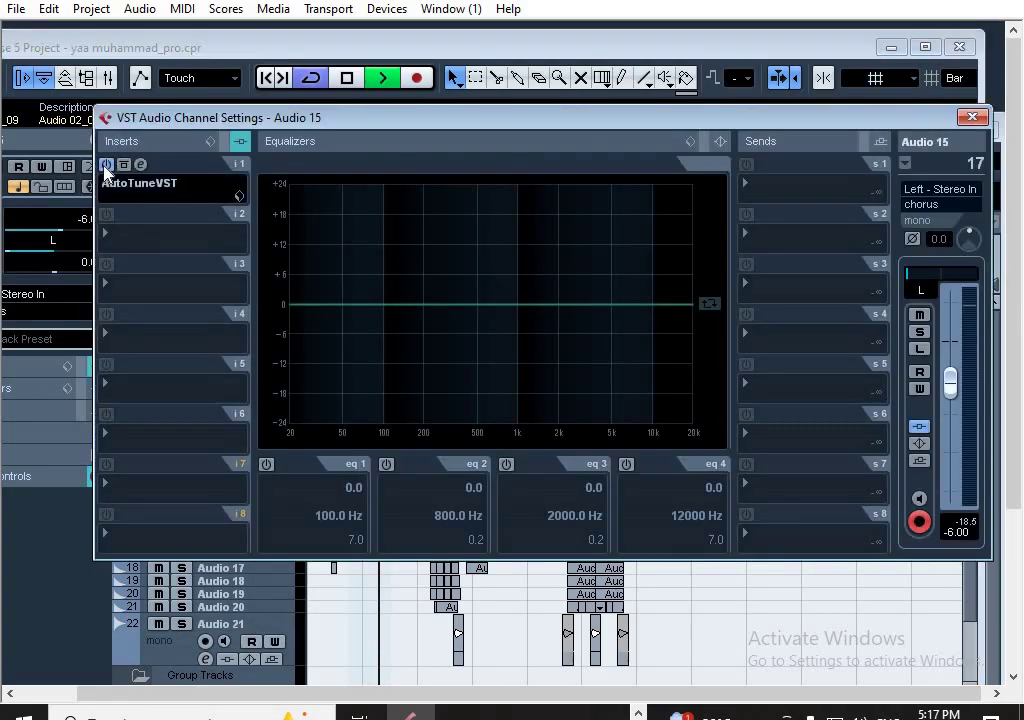
click(971, 117)
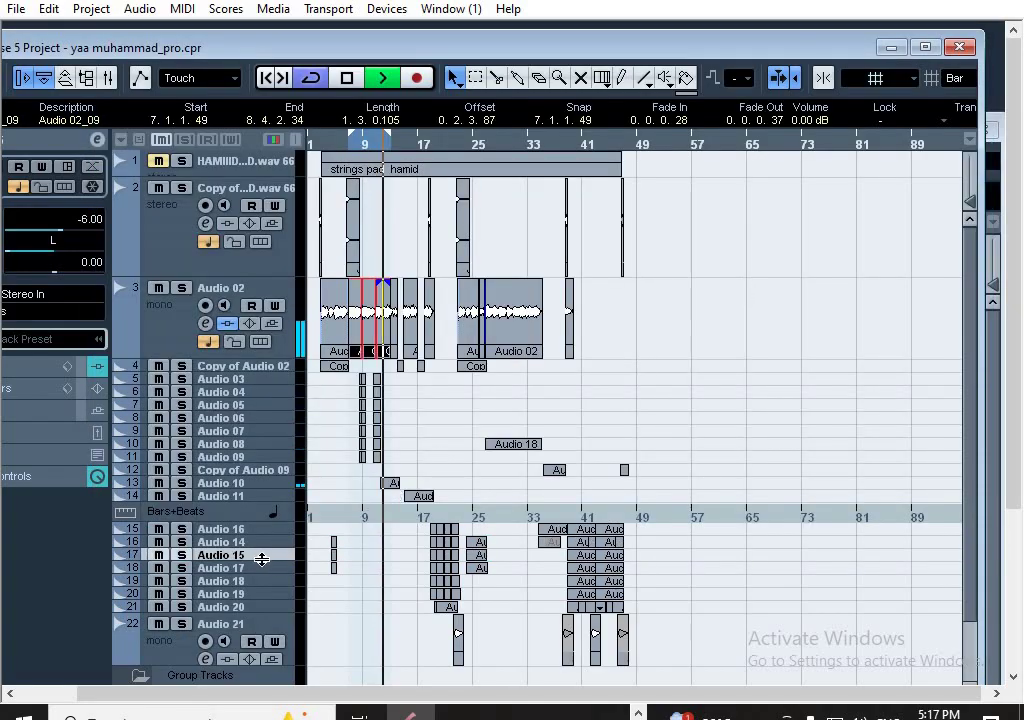
click(263, 568)
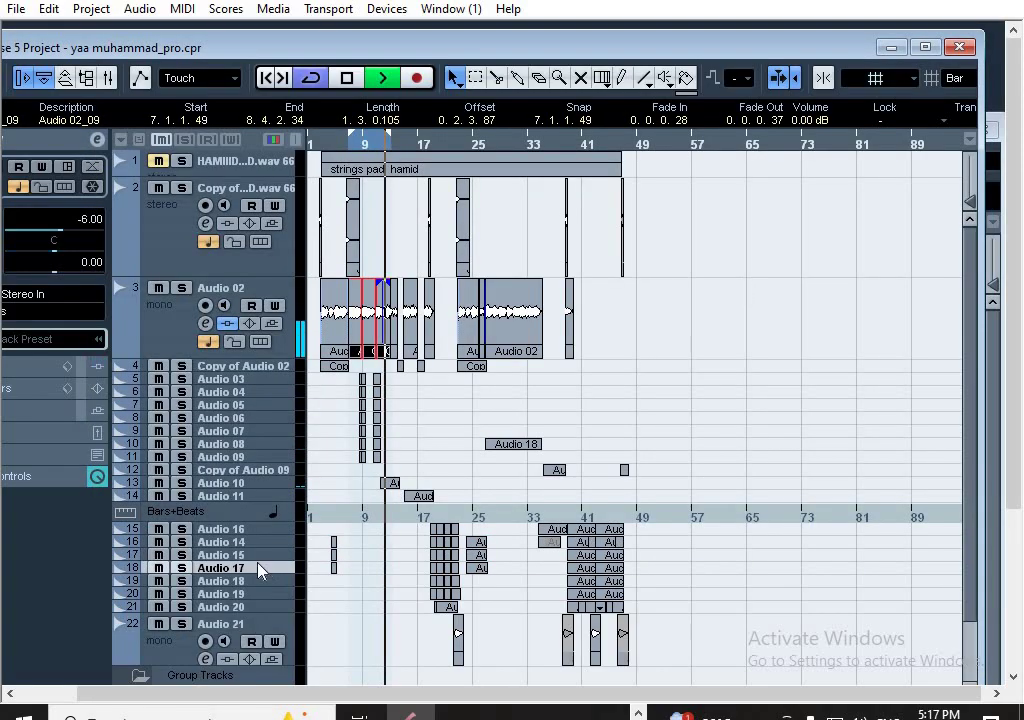
click(97, 139)
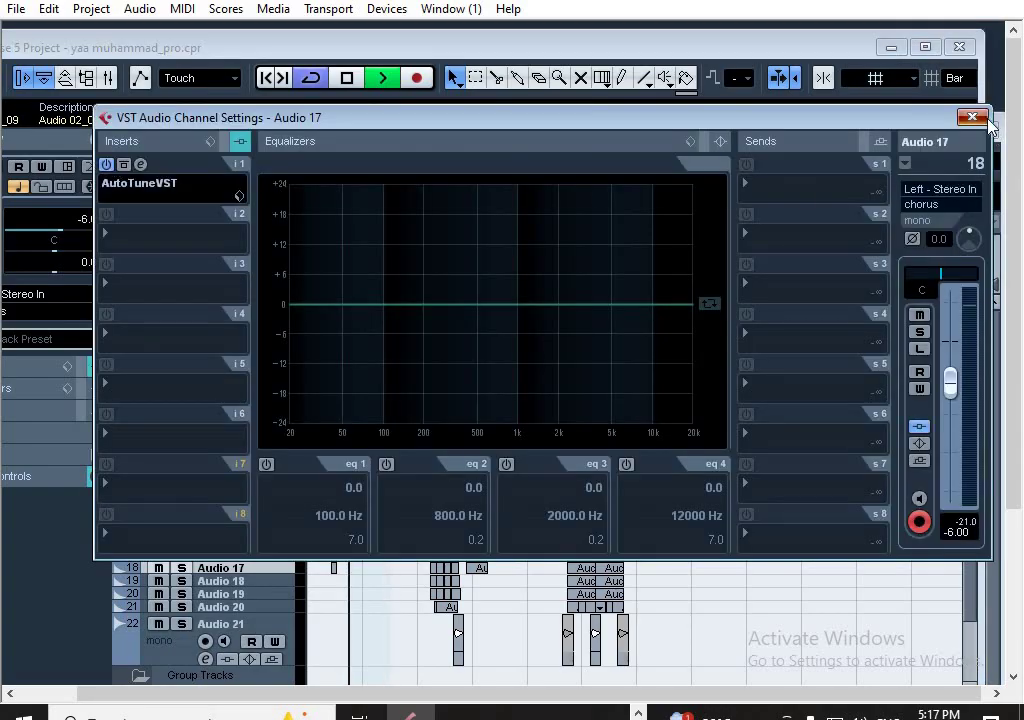
click(971, 117)
Enable the AutoTuneVST inserts on the Audio 18 and Audio 19 channels
click(255, 582)
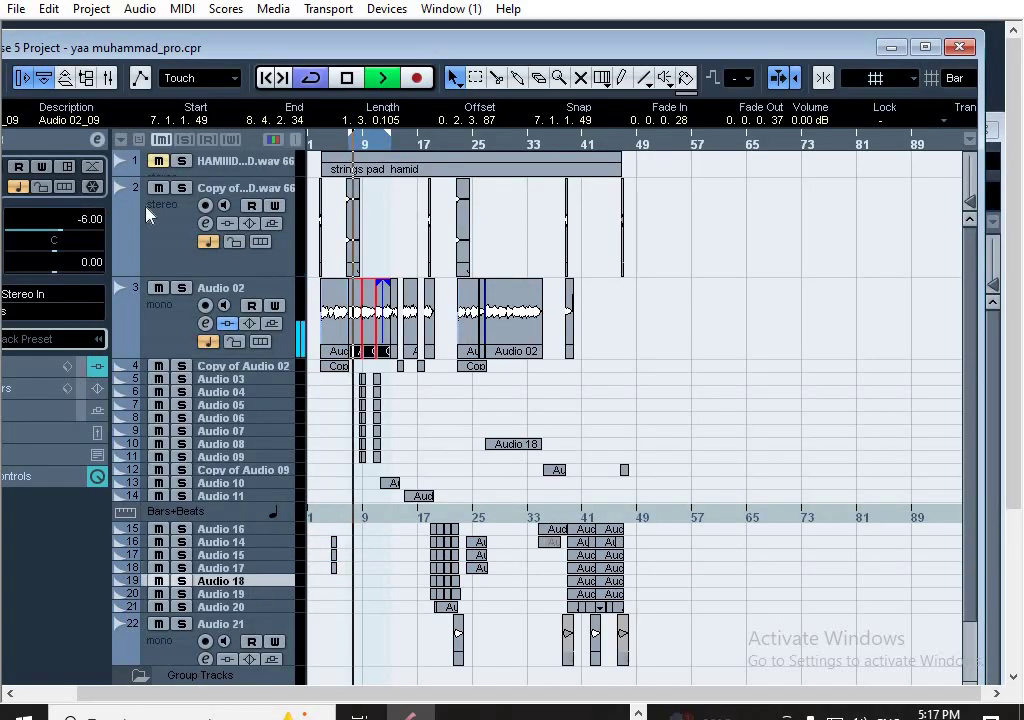
click(97, 139)
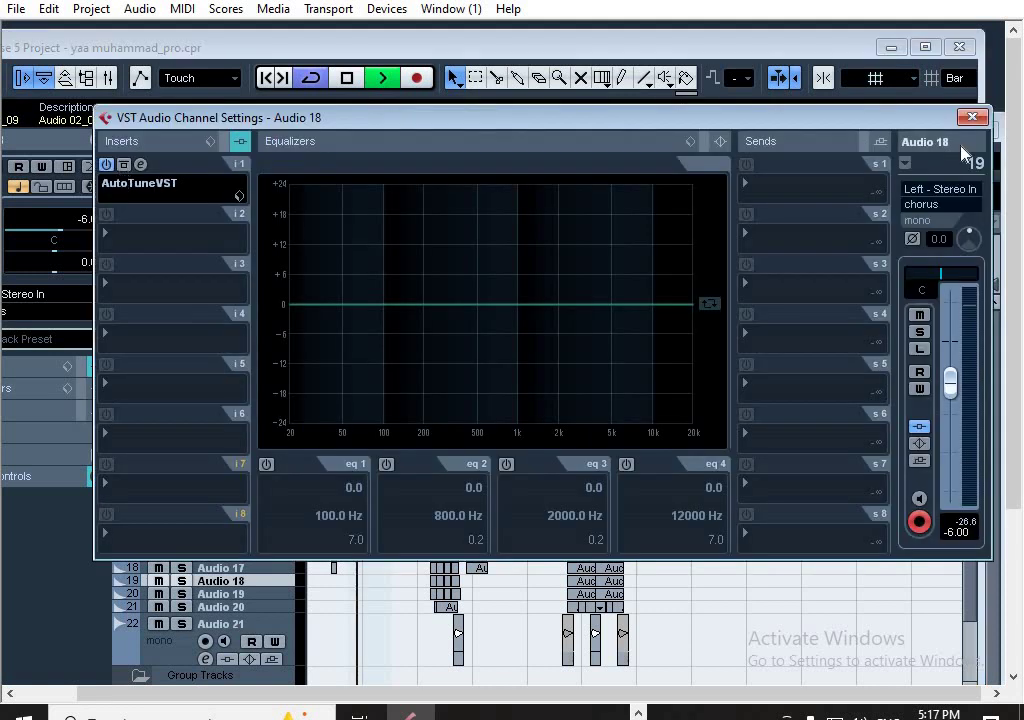
click(971, 117)
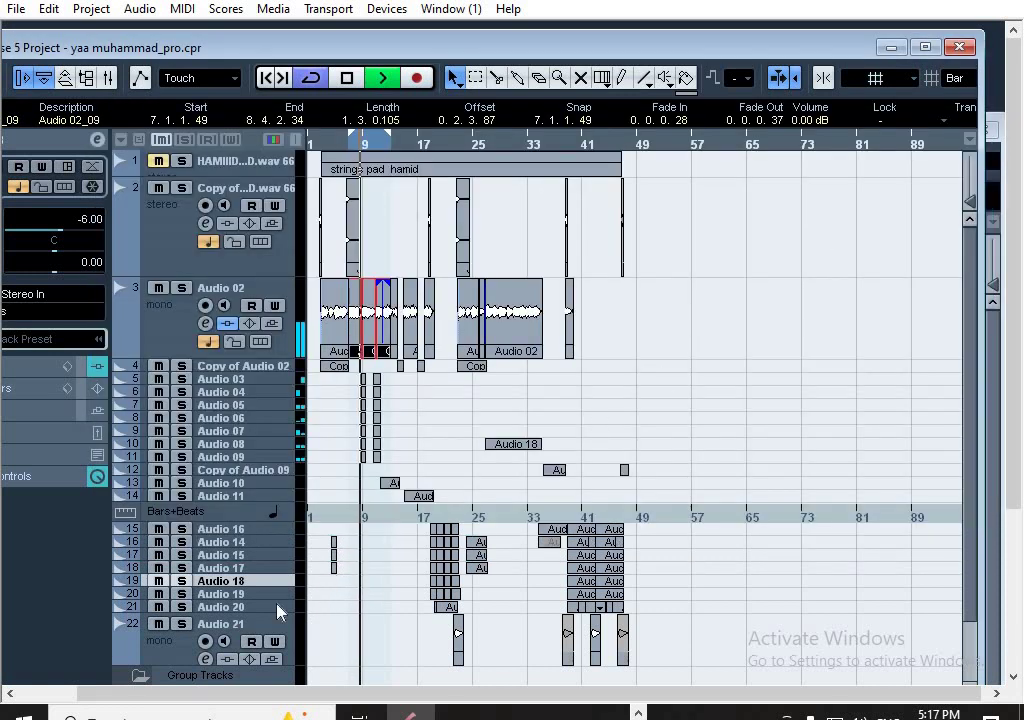
click(260, 593)
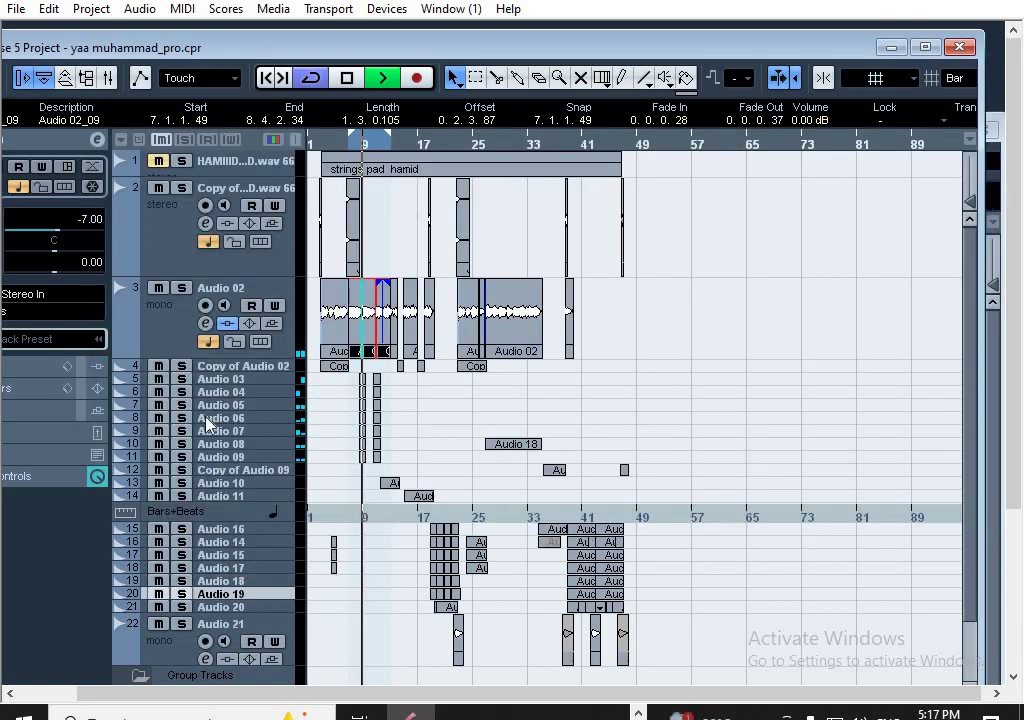
click(97, 139)
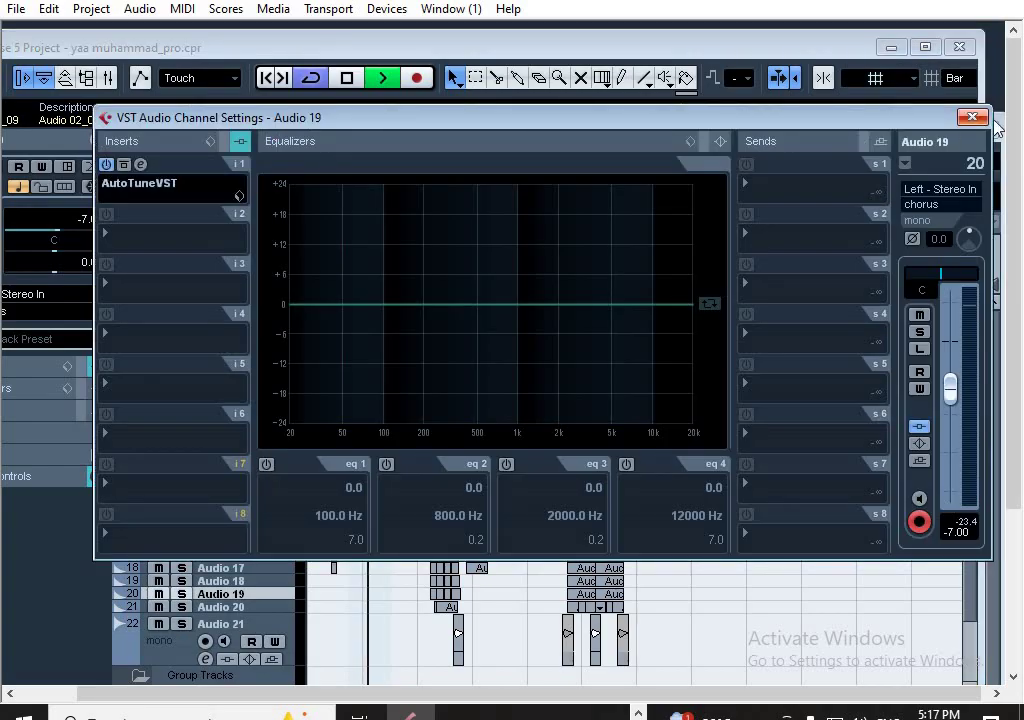
click(973, 117)
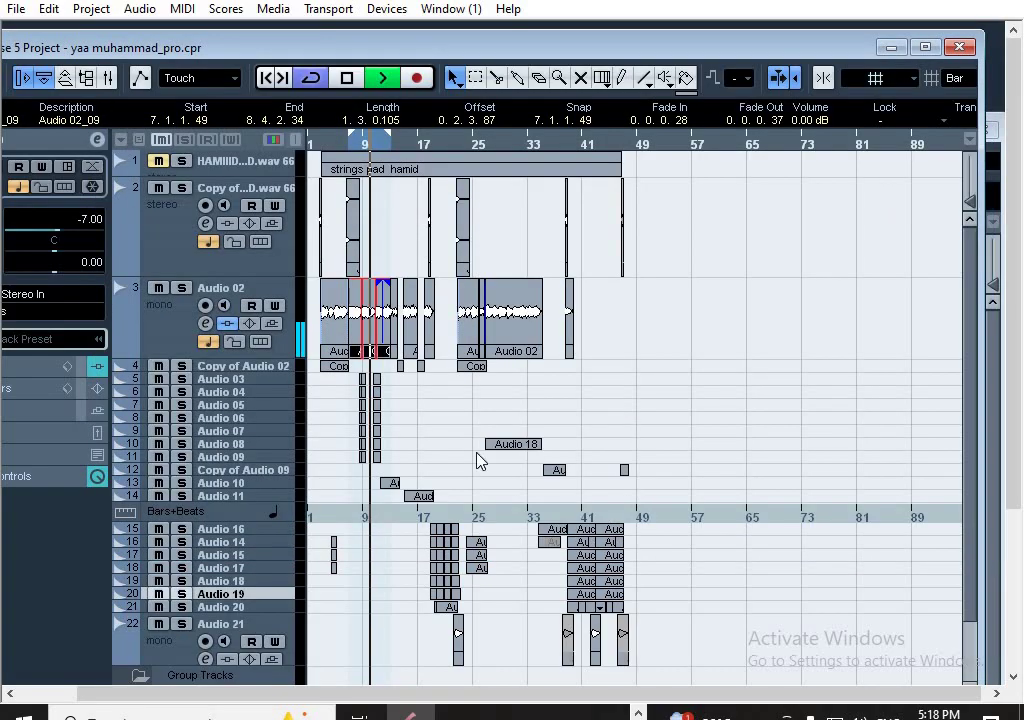
Enable the AutoTuneVST inserts on the Audio 20 and Audio 21 channels
click(262, 607)
click(97, 141)
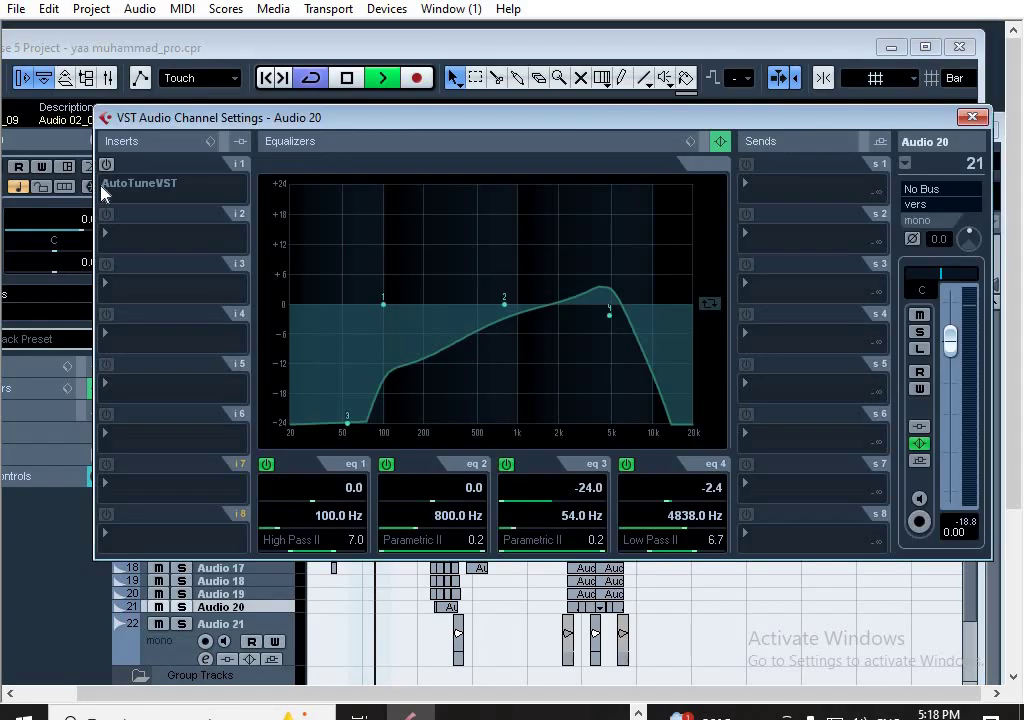
click(972, 117)
click(265, 627)
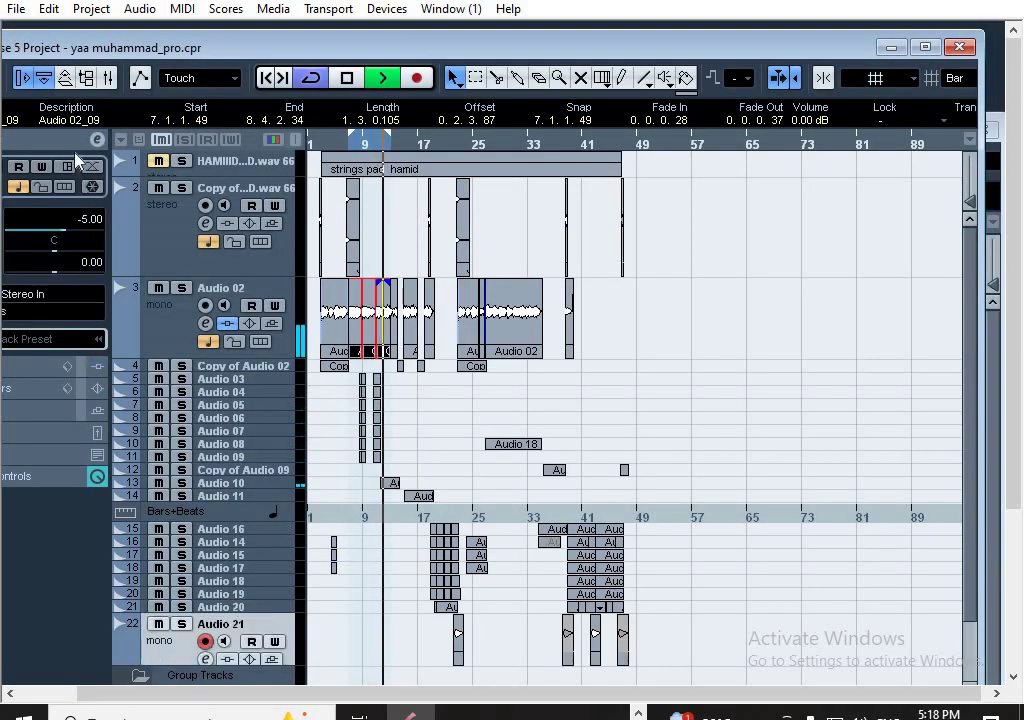
click(97, 141)
click(106, 164)
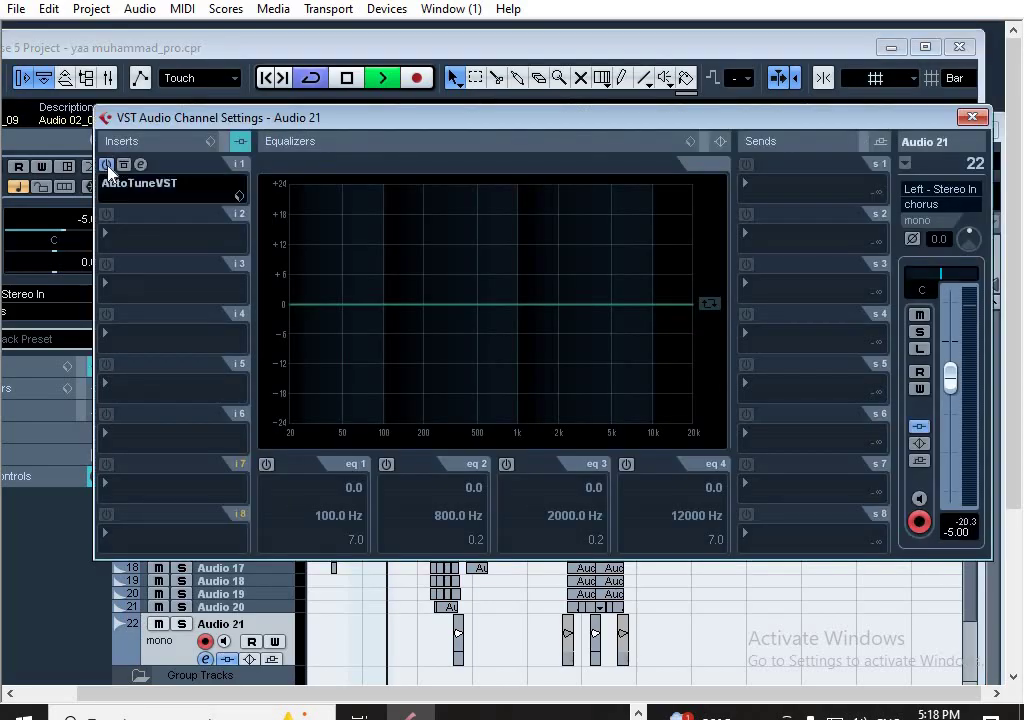
click(972, 117)
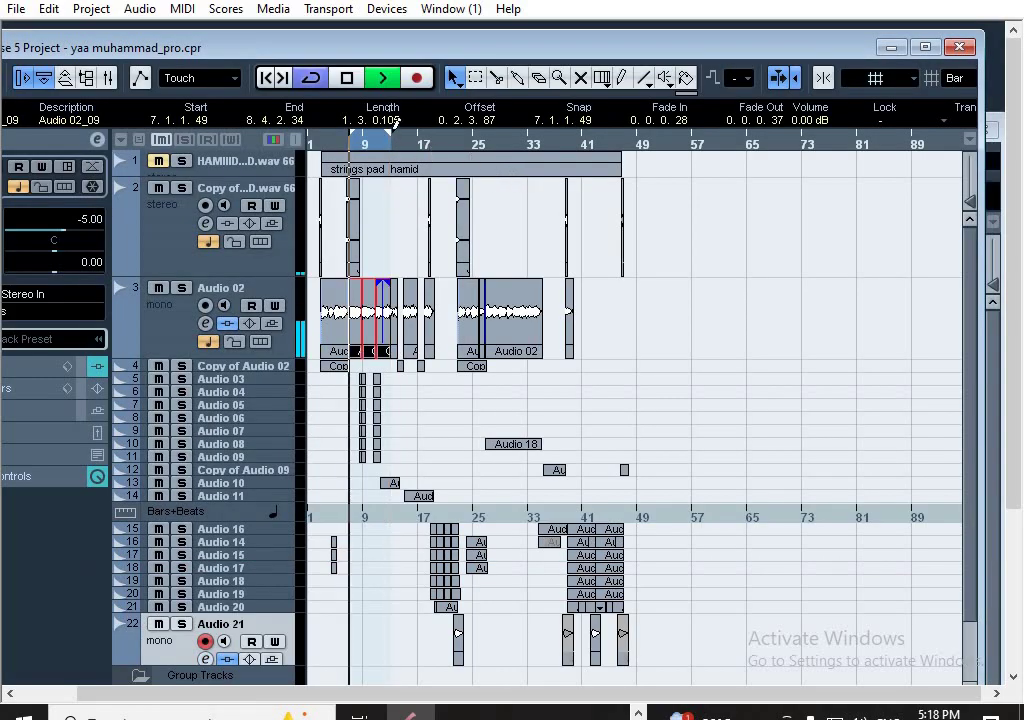
Stop playback, extend the loop's end to about bar 18 and maximize the project window
key(space)
drag(389, 143, 425, 150)
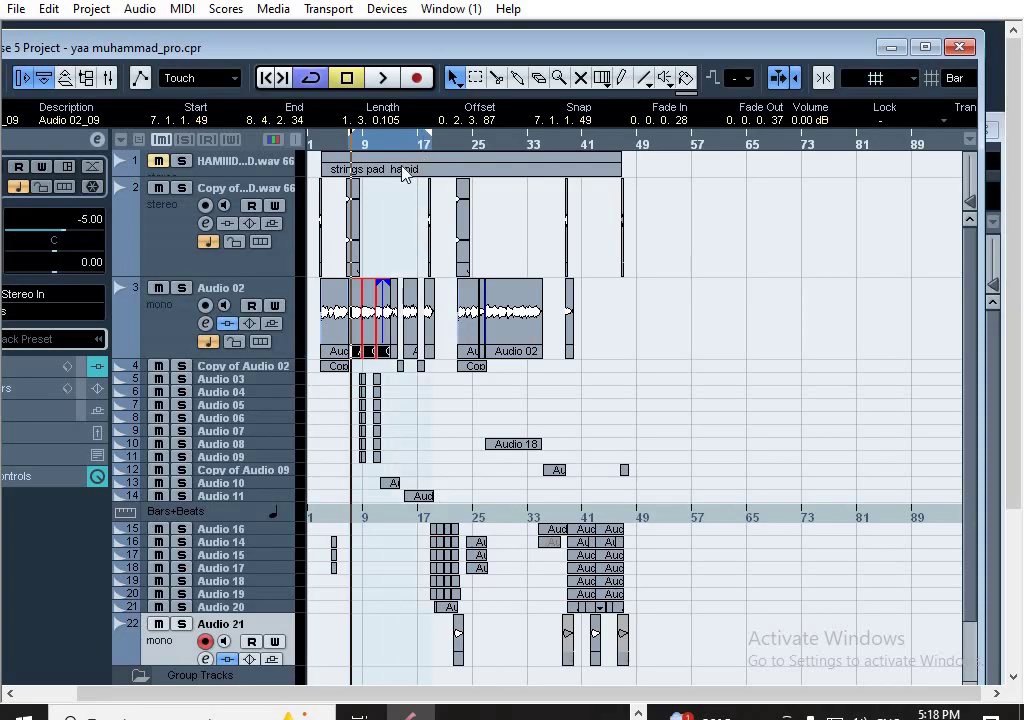
click(925, 47)
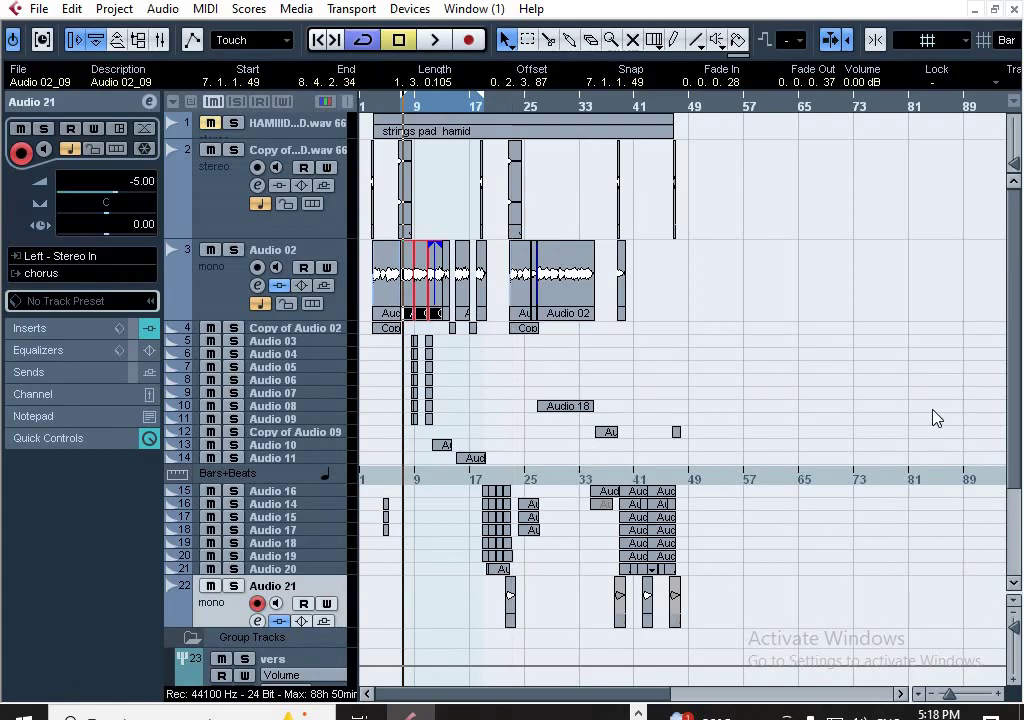
Review the group and FX output routing options of the Audio 02 track without changing its bus
click(222, 300)
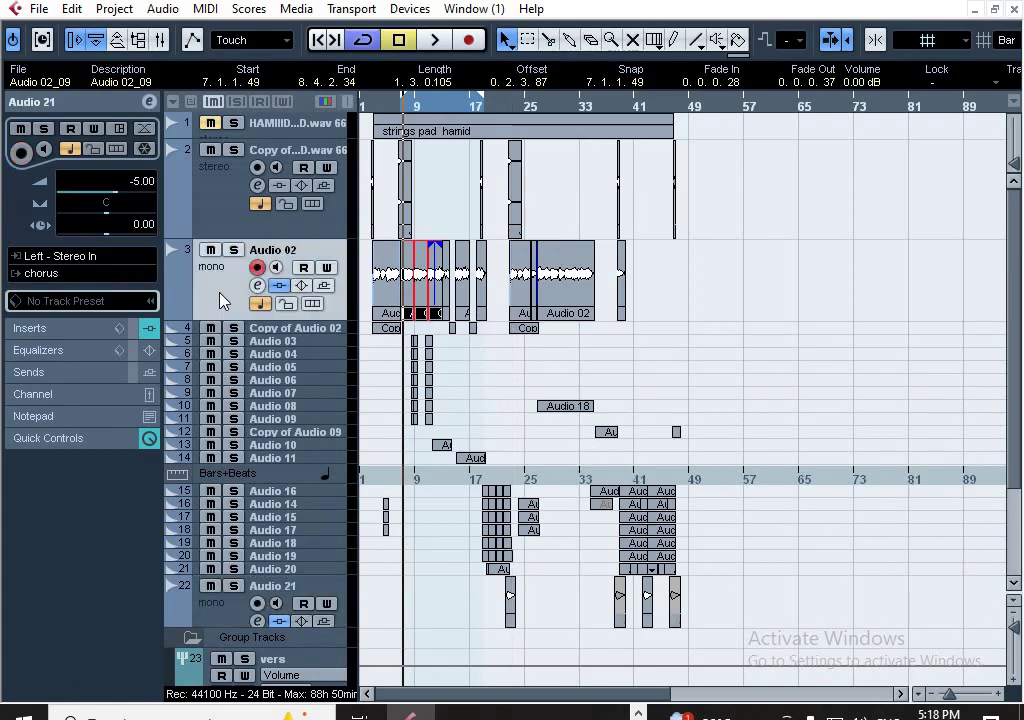
click(100, 274)
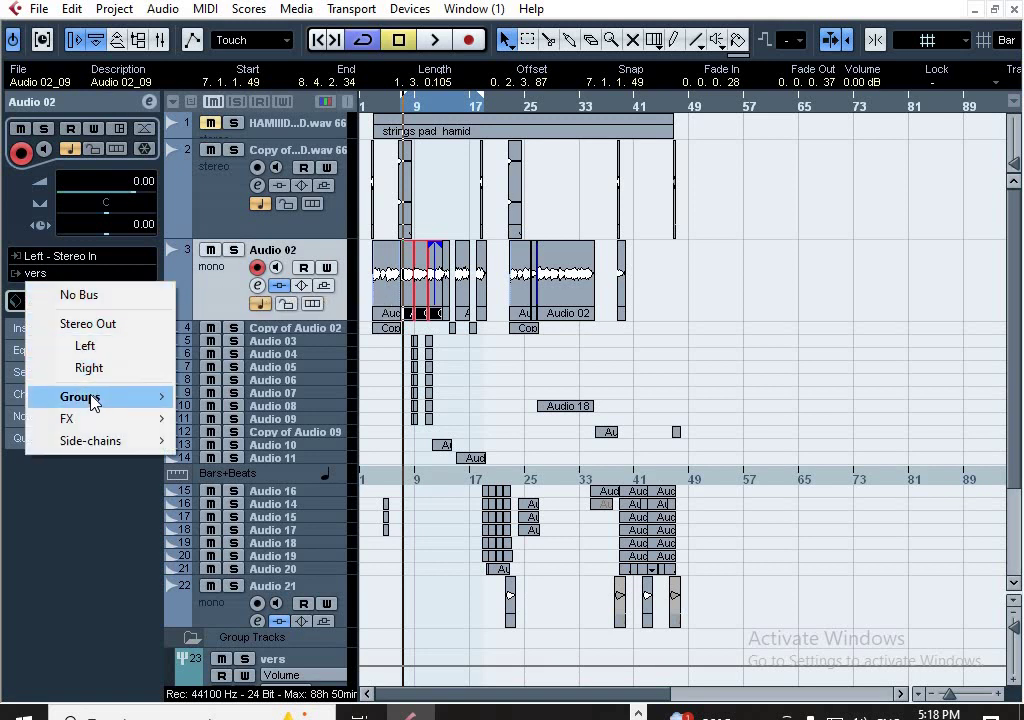
mouse_move(93, 398)
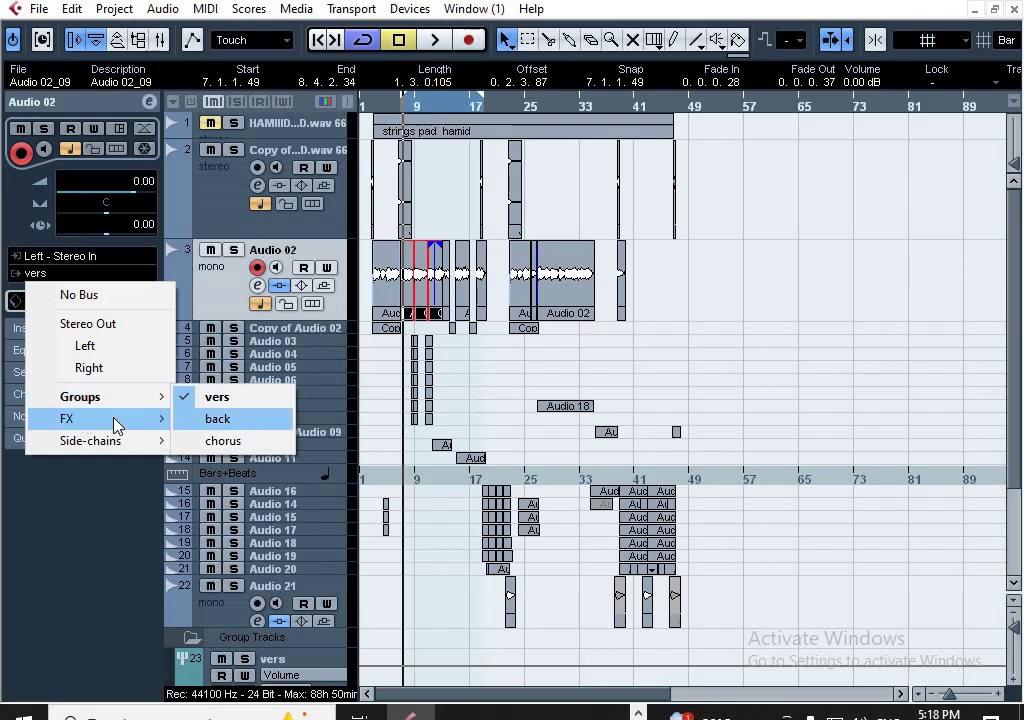
mouse_move(120, 418)
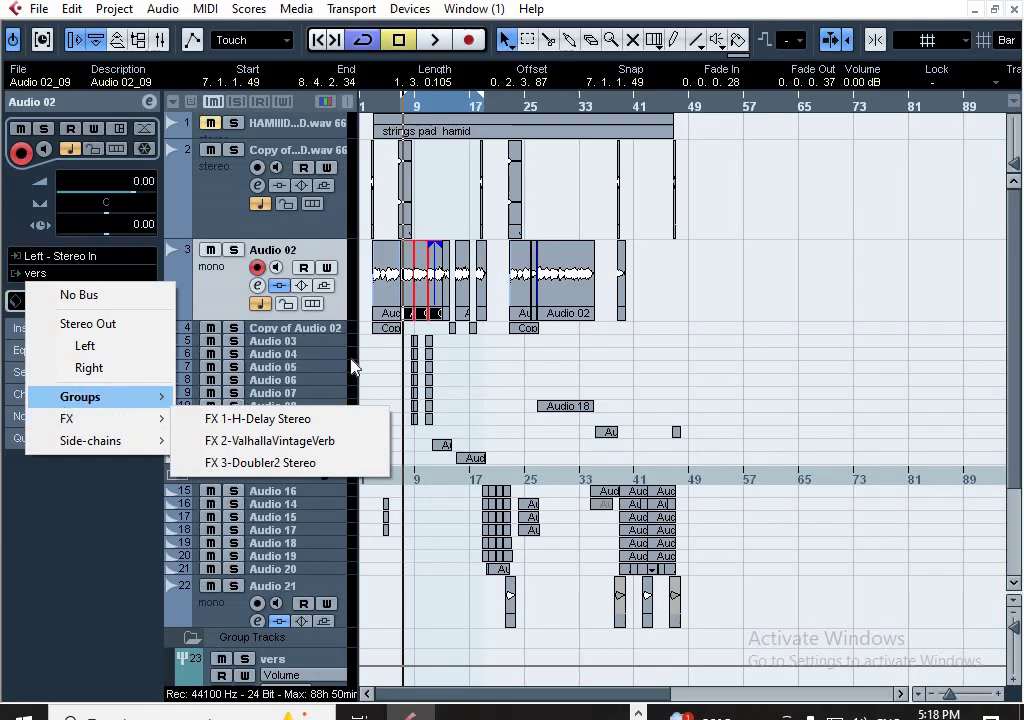
click(110, 566)
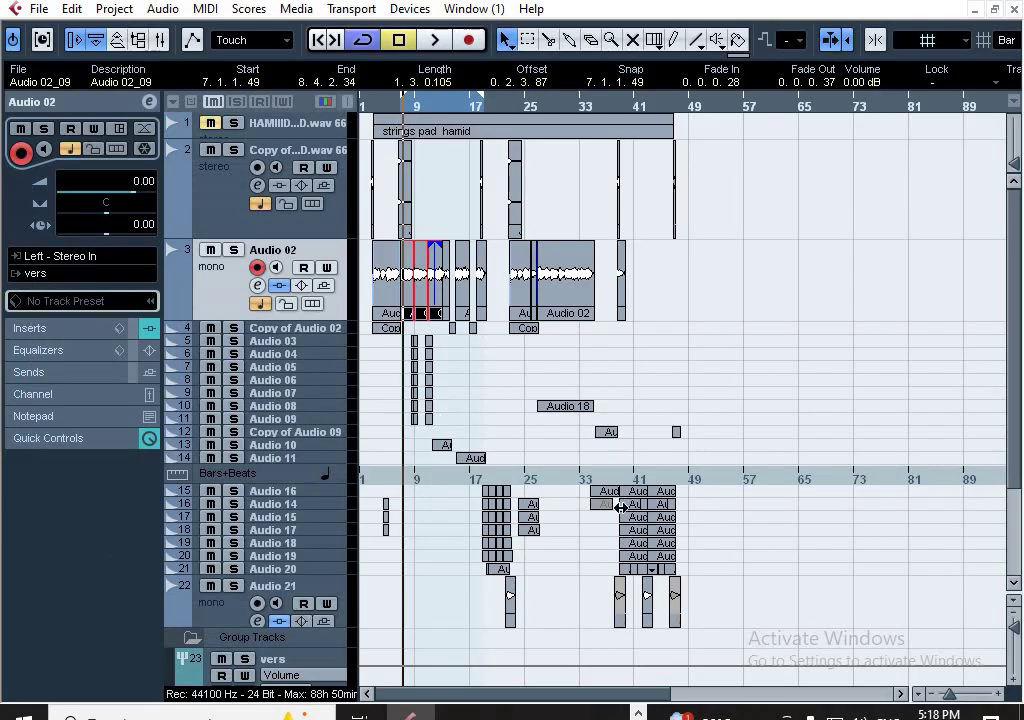
Enable the StudioEQ insert on the vers group channel and open its editor
click(1014, 628)
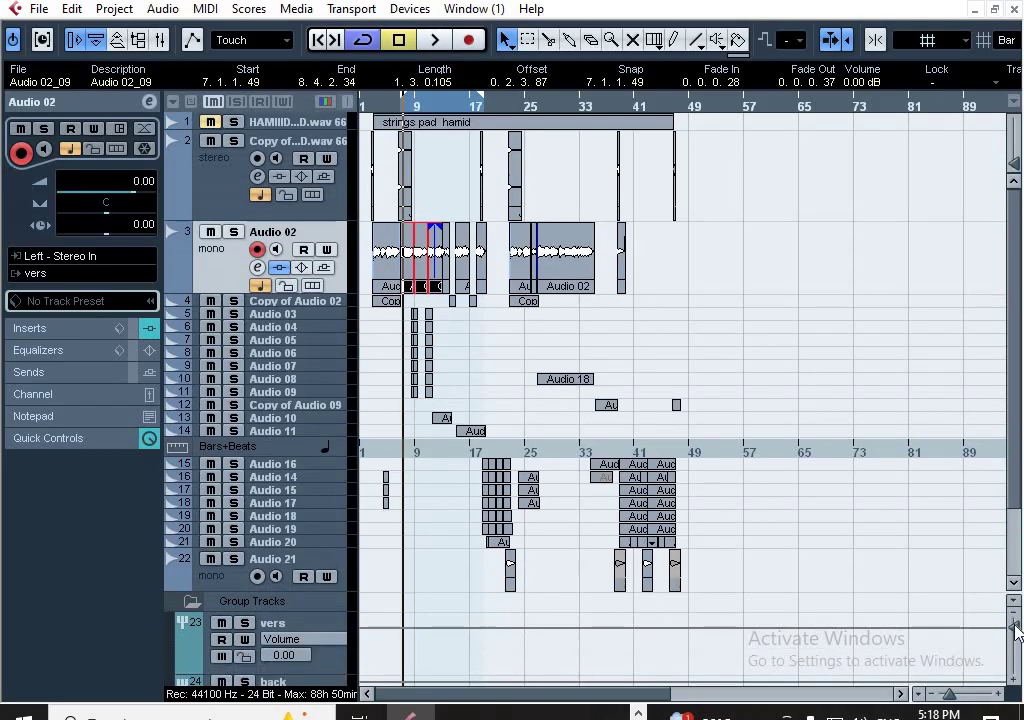
click(340, 668)
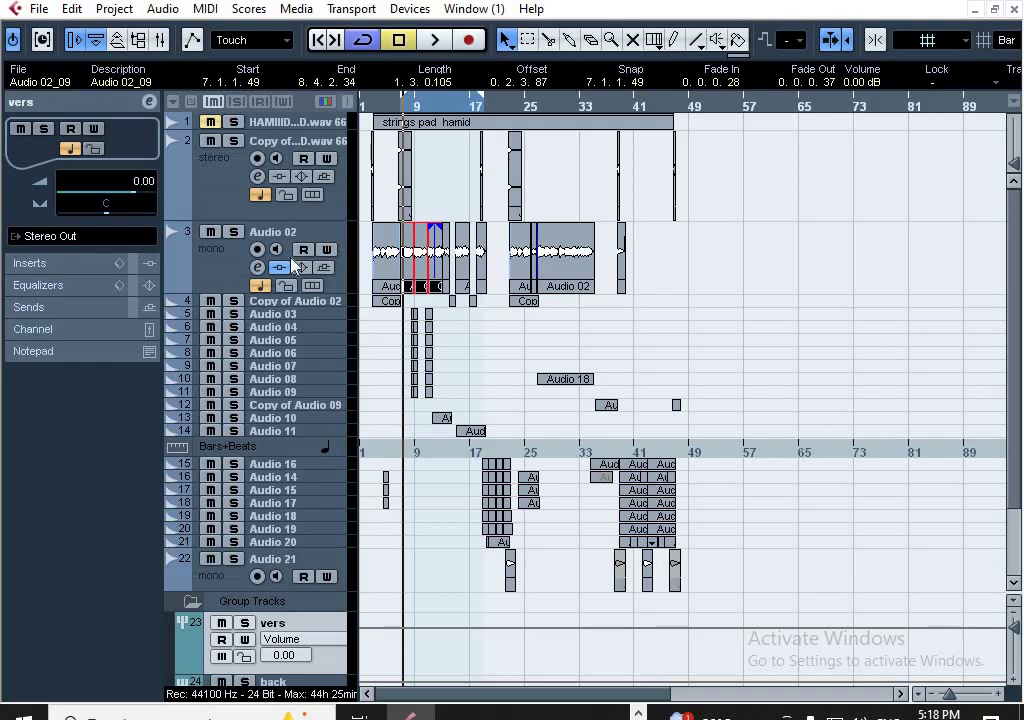
click(149, 102)
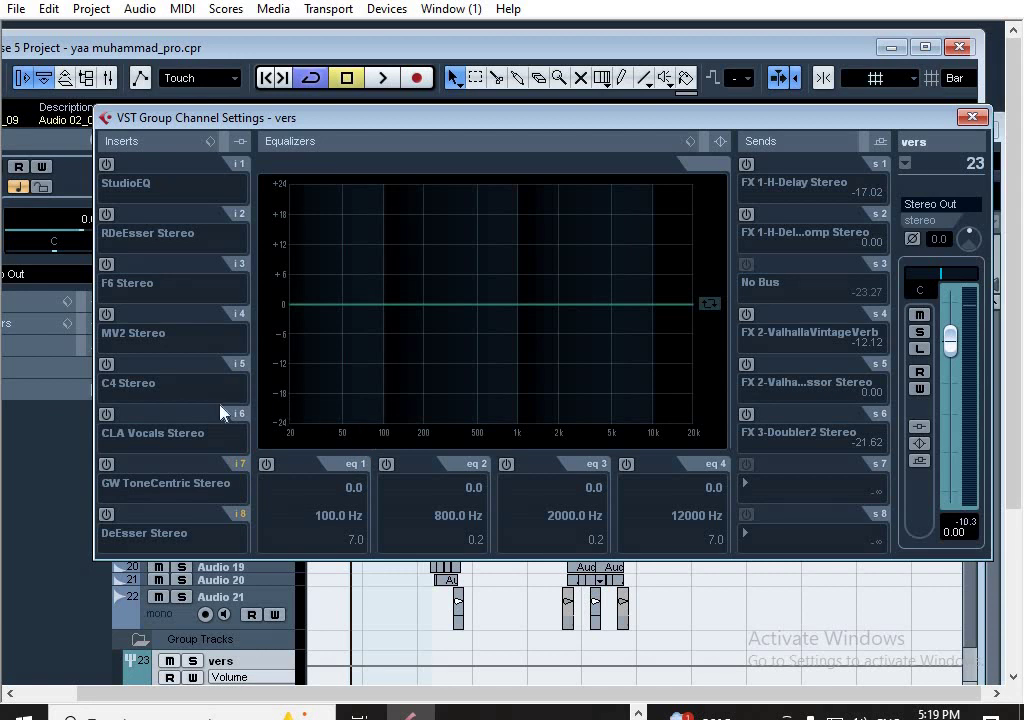
click(106, 164)
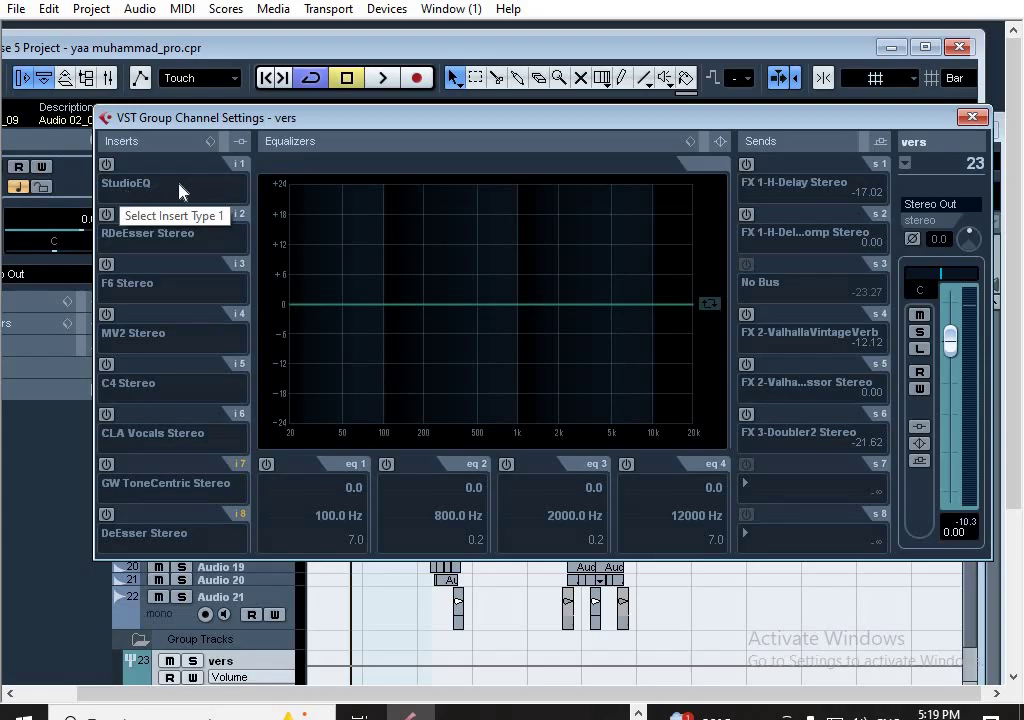
click(106, 165)
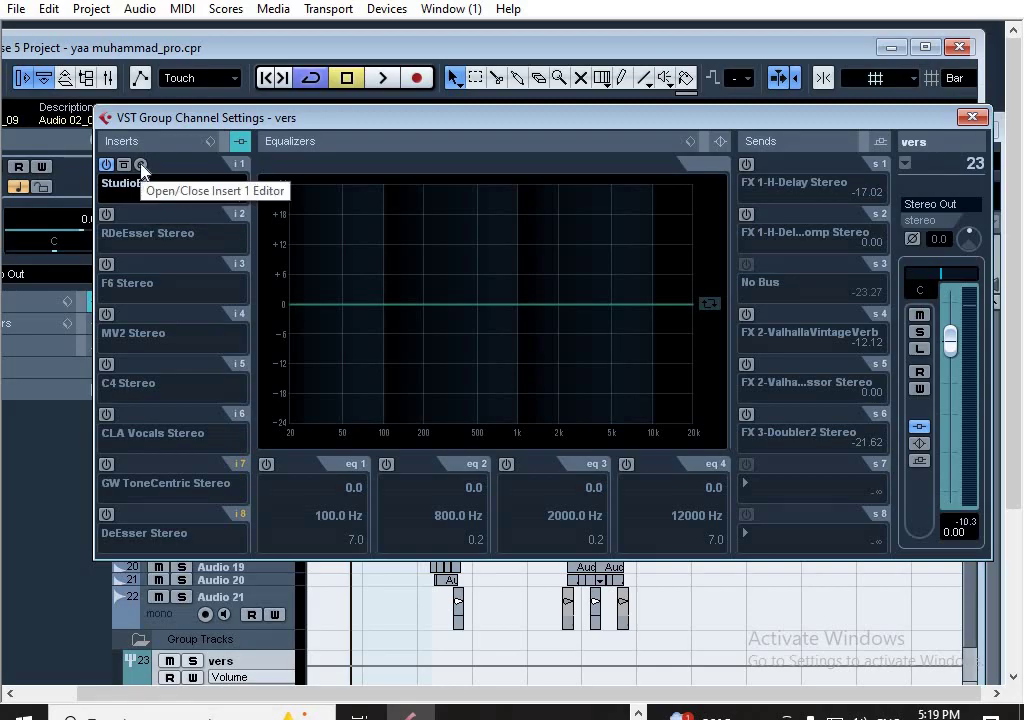
click(141, 166)
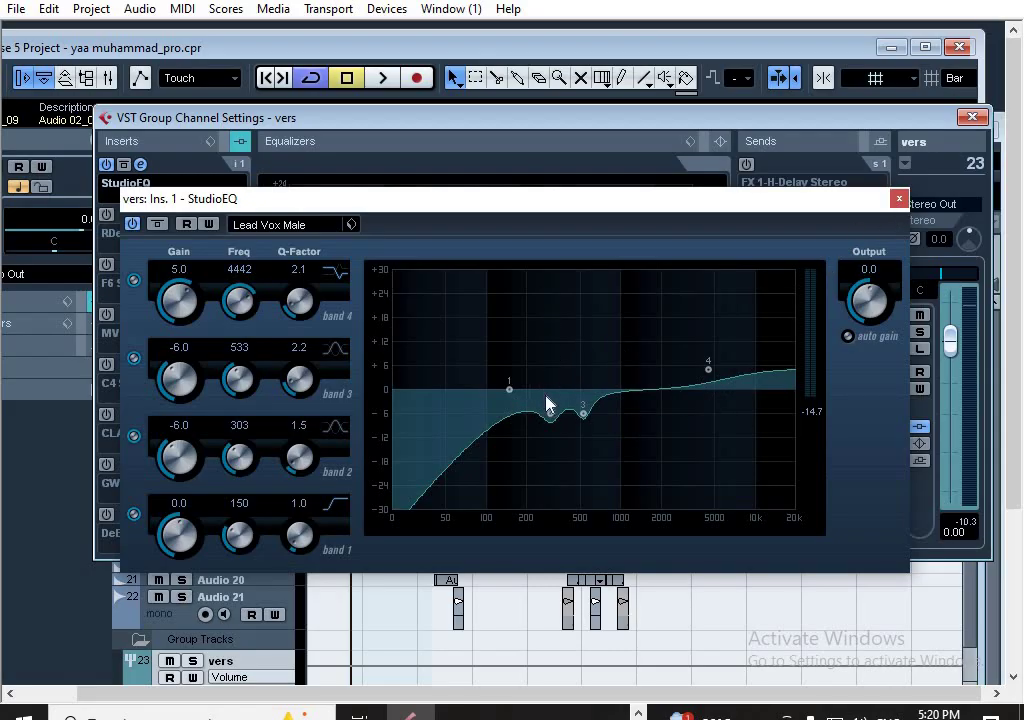
Audition the loop with StudioEQ active on the vers group and re-examine its Lead Vox Male curve
key(space)
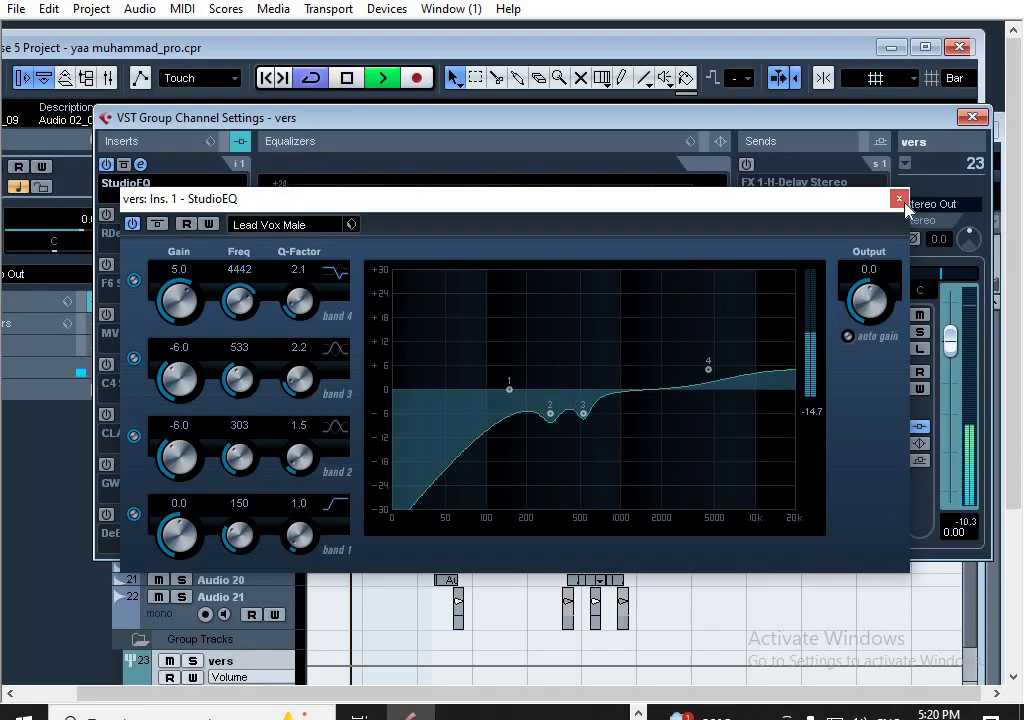
click(899, 198)
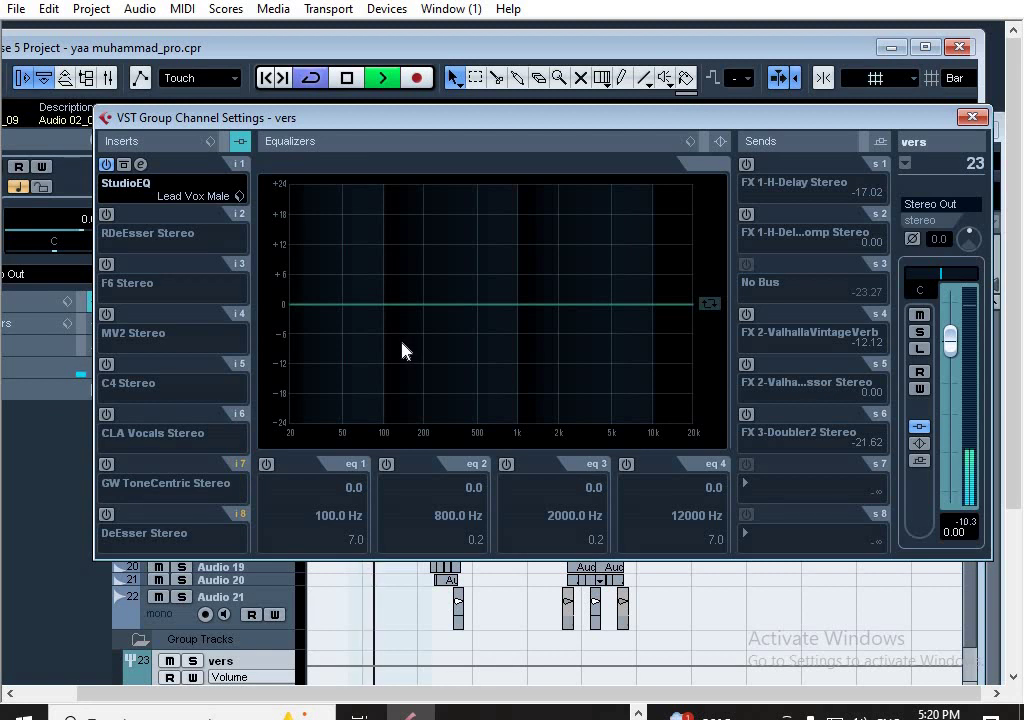
key(space)
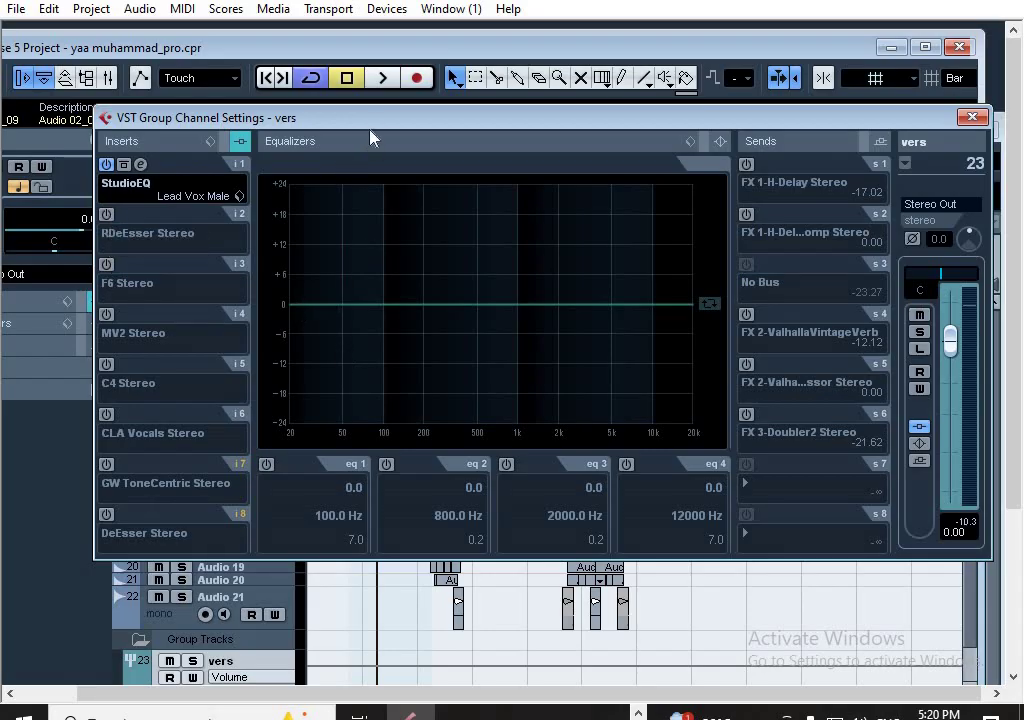
drag(374, 126, 396, 330)
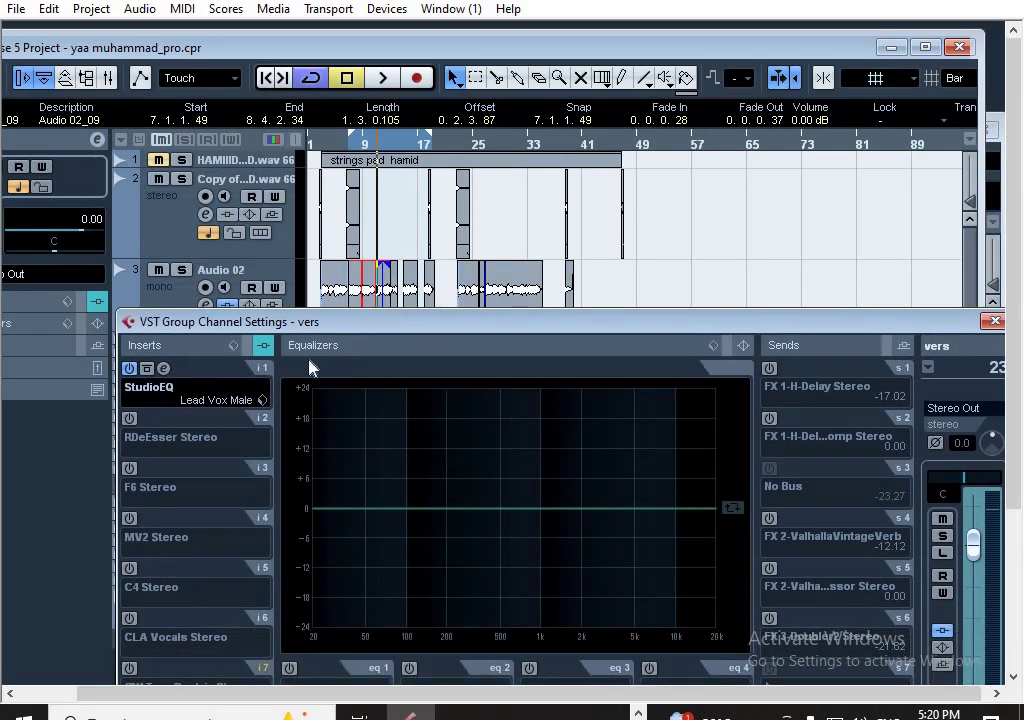
click(164, 369)
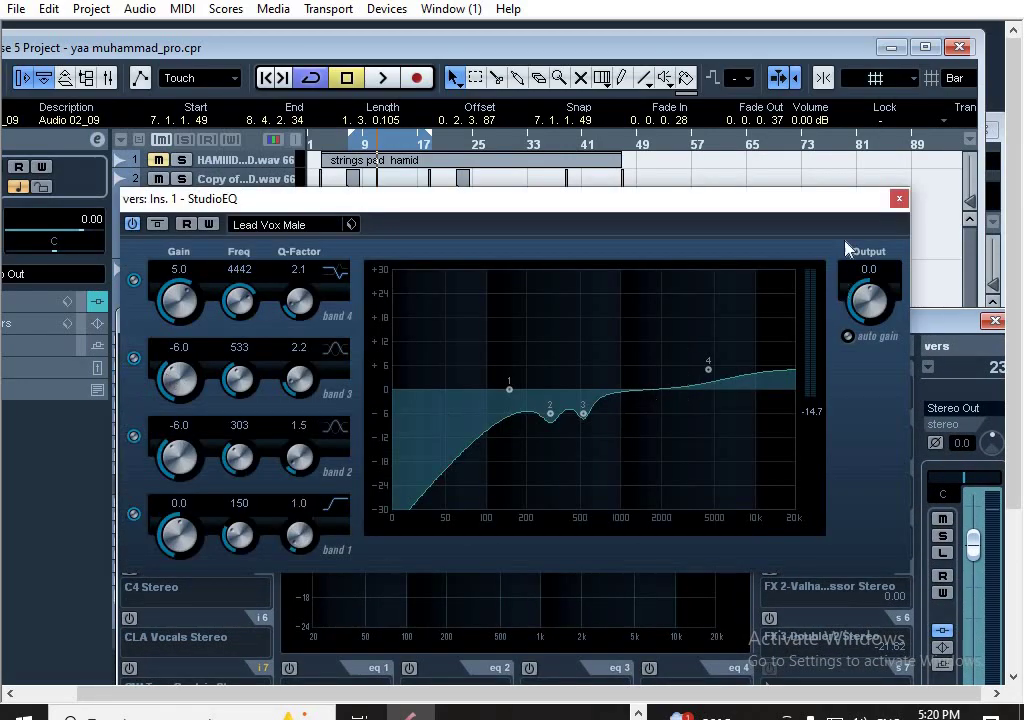
click(899, 199)
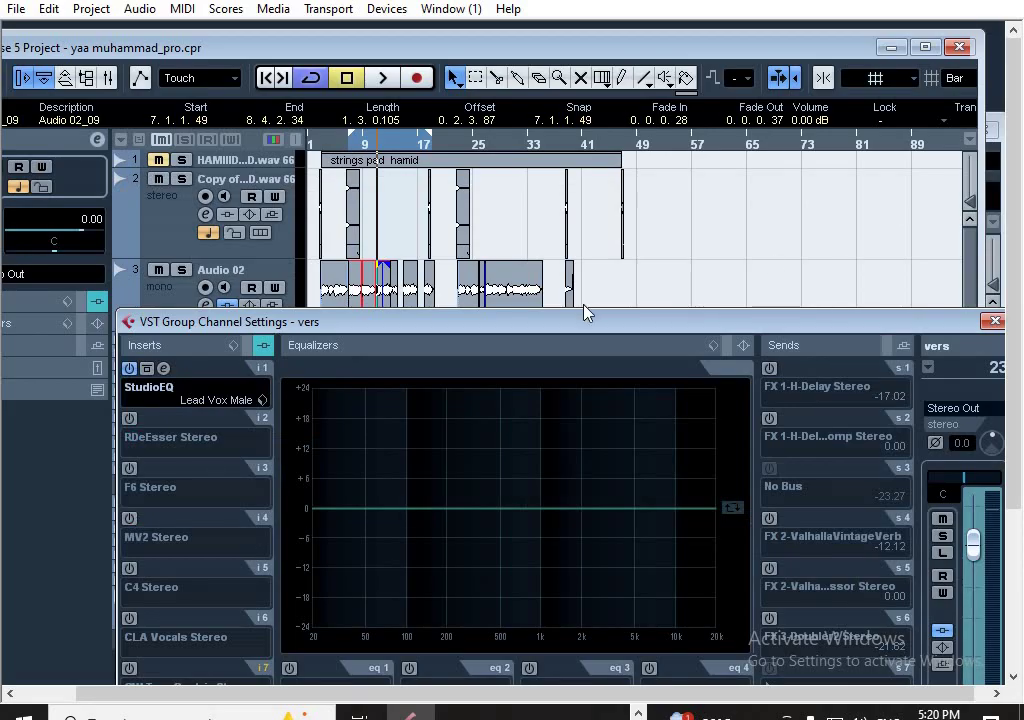
Enable the RDeEsser Stereo insert on the vers group, open its editor and look through its factory presets
click(130, 420)
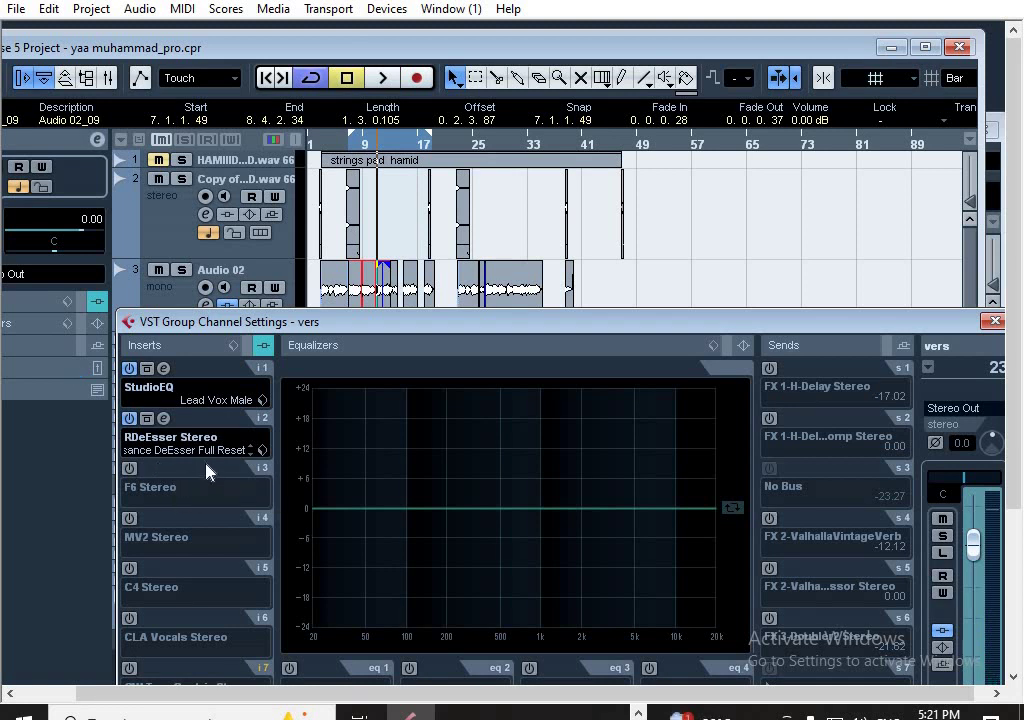
click(164, 422)
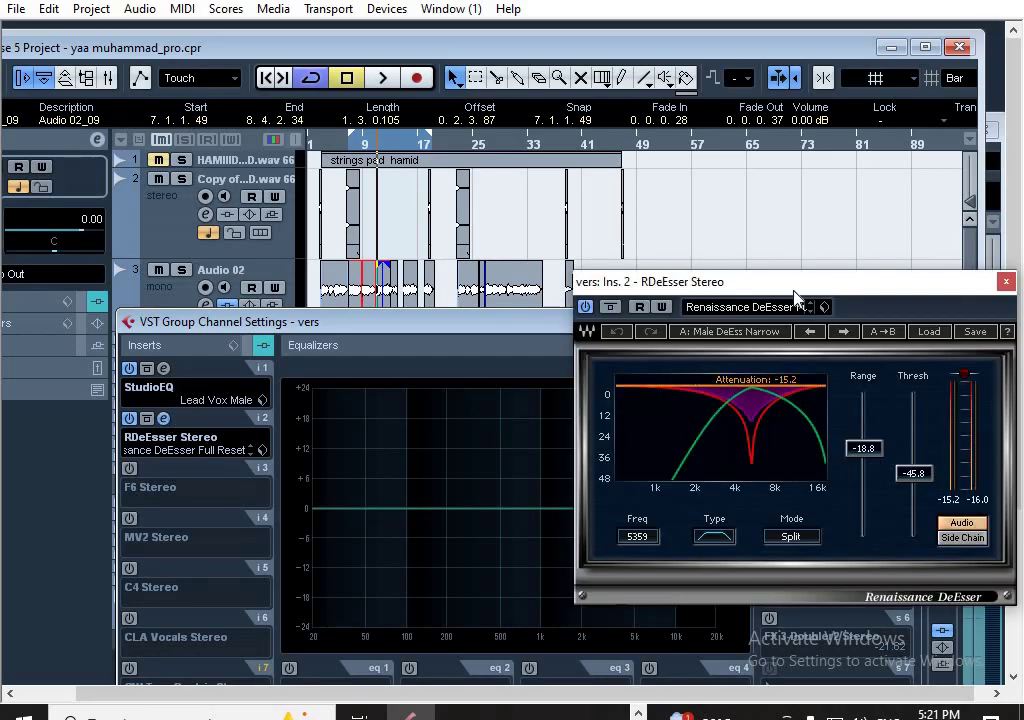
drag(790, 287, 590, 252)
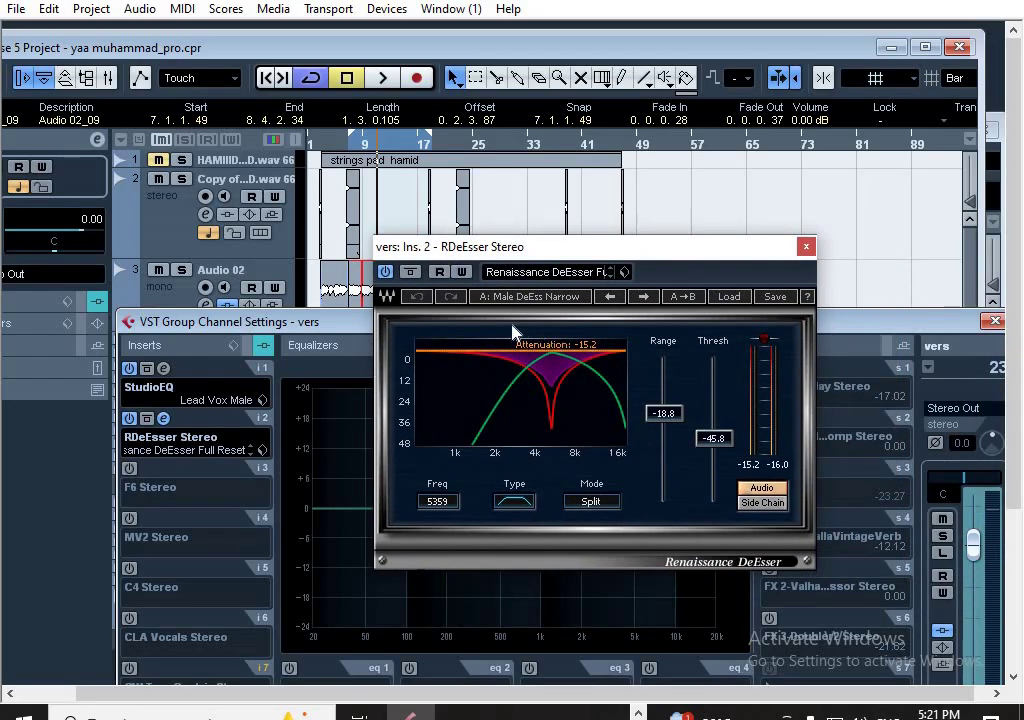
click(729, 297)
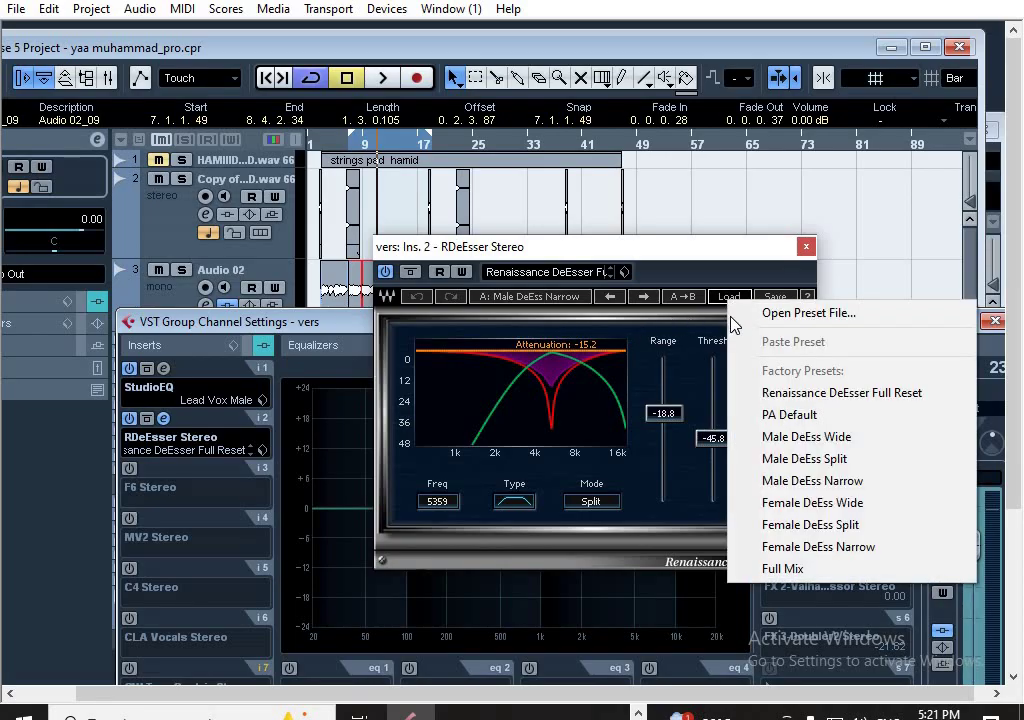
click(645, 258)
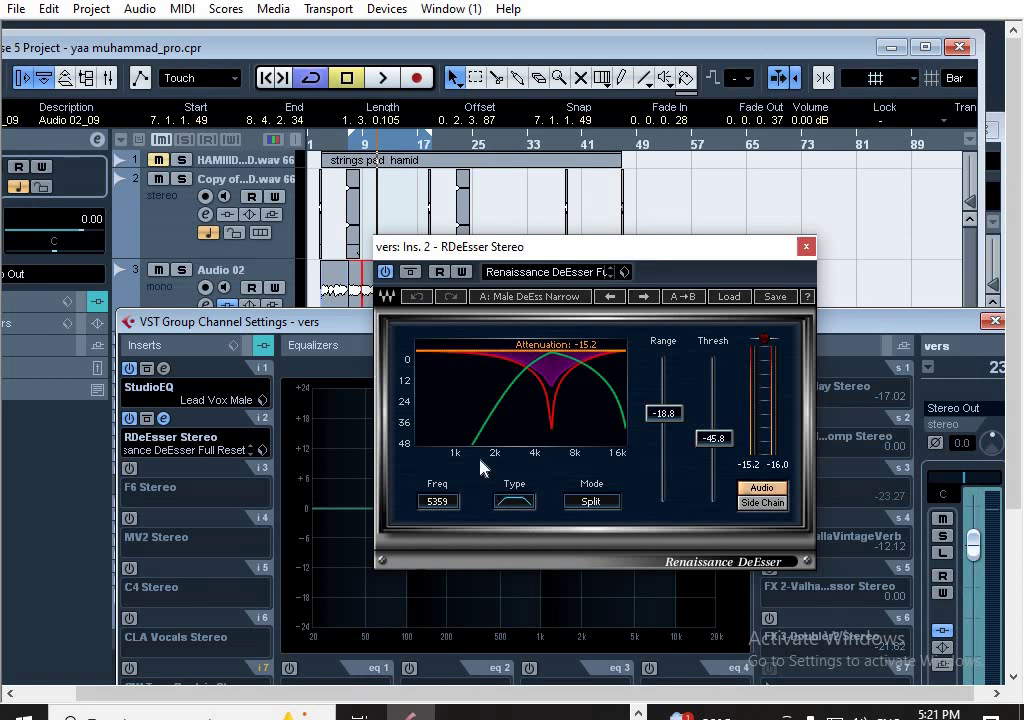
Set the vers group's RDeEsser threshold to -46.0 while auditioning the looped vocals
key(space)
key(space)
key(space)
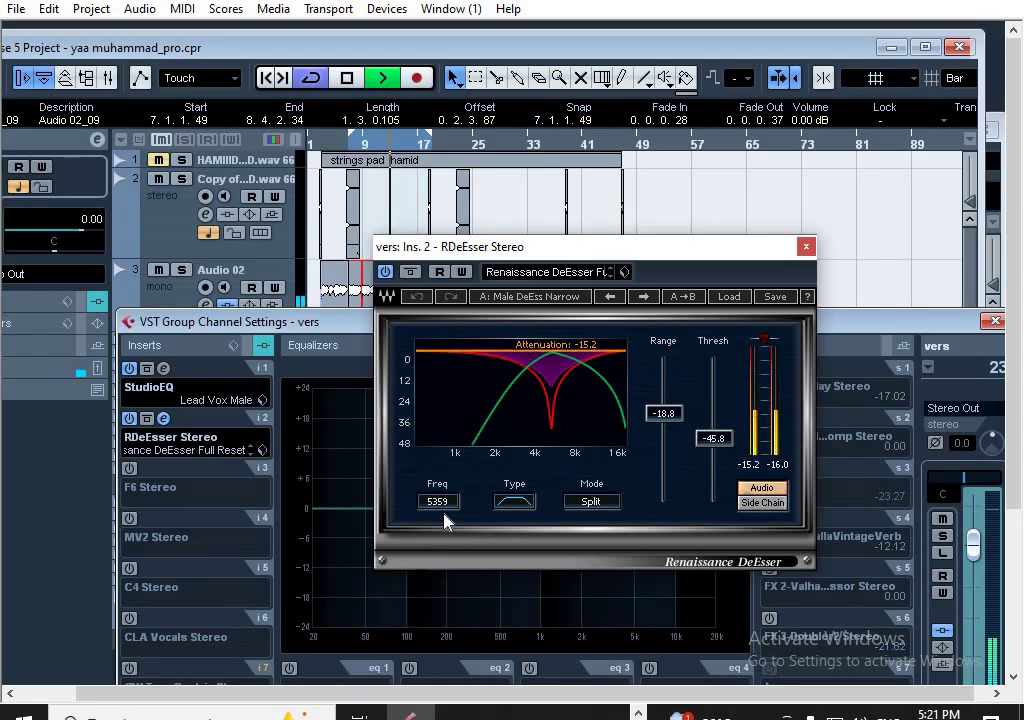
key(space)
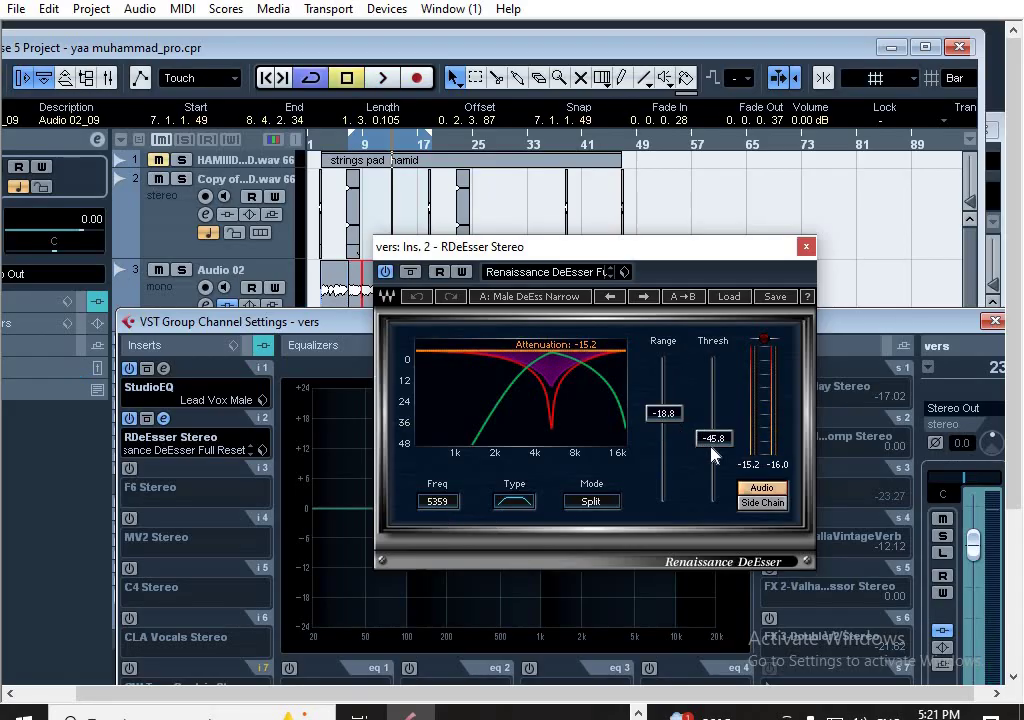
drag(716, 428, 716, 430)
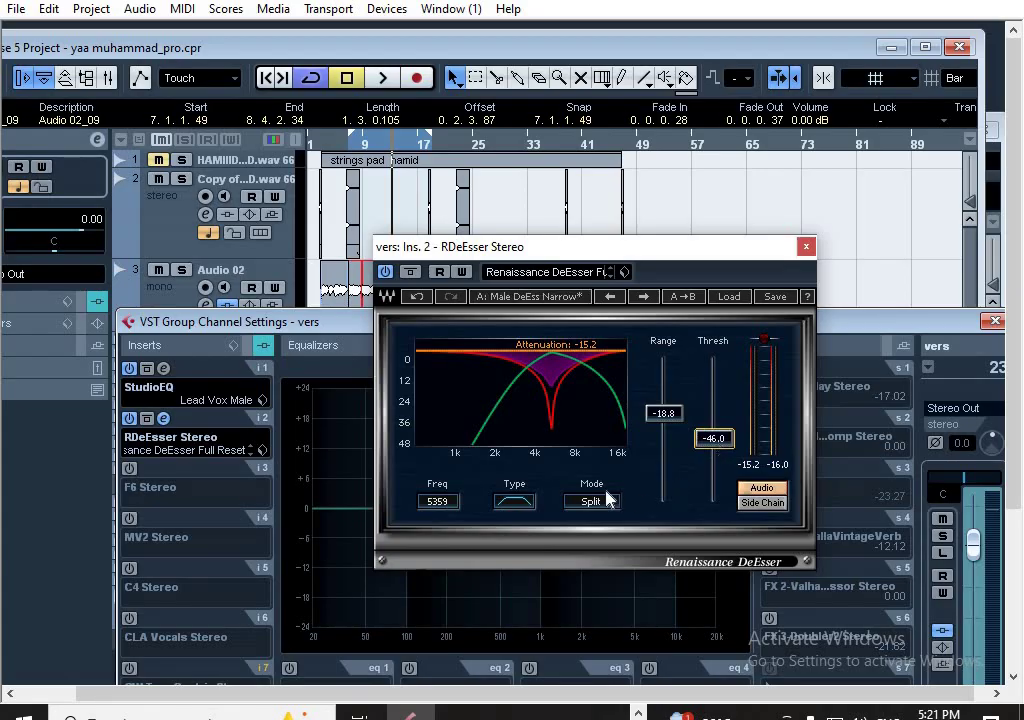
key(space)
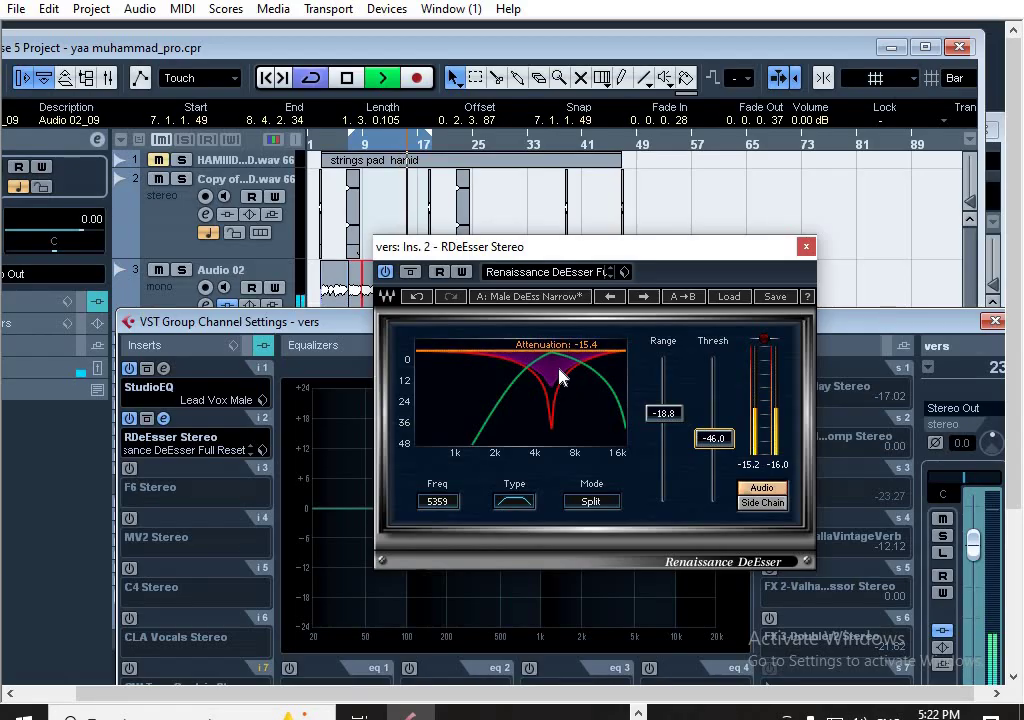
key(space)
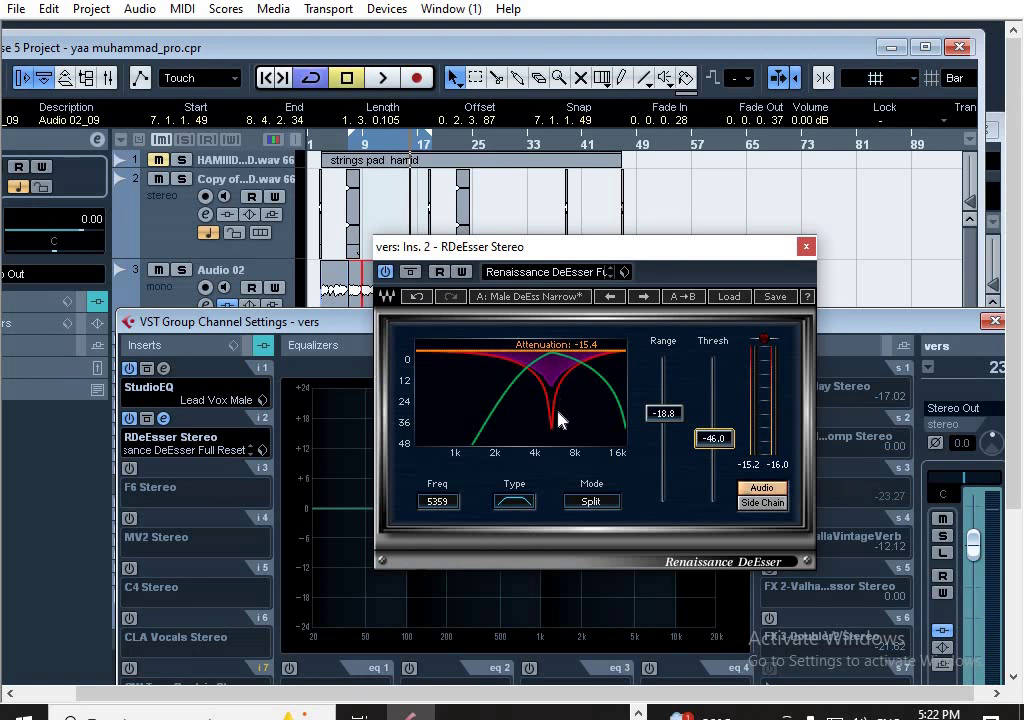
Enable the F6 Stereo insert on the vers group, review its editor and audition the loop
click(129, 474)
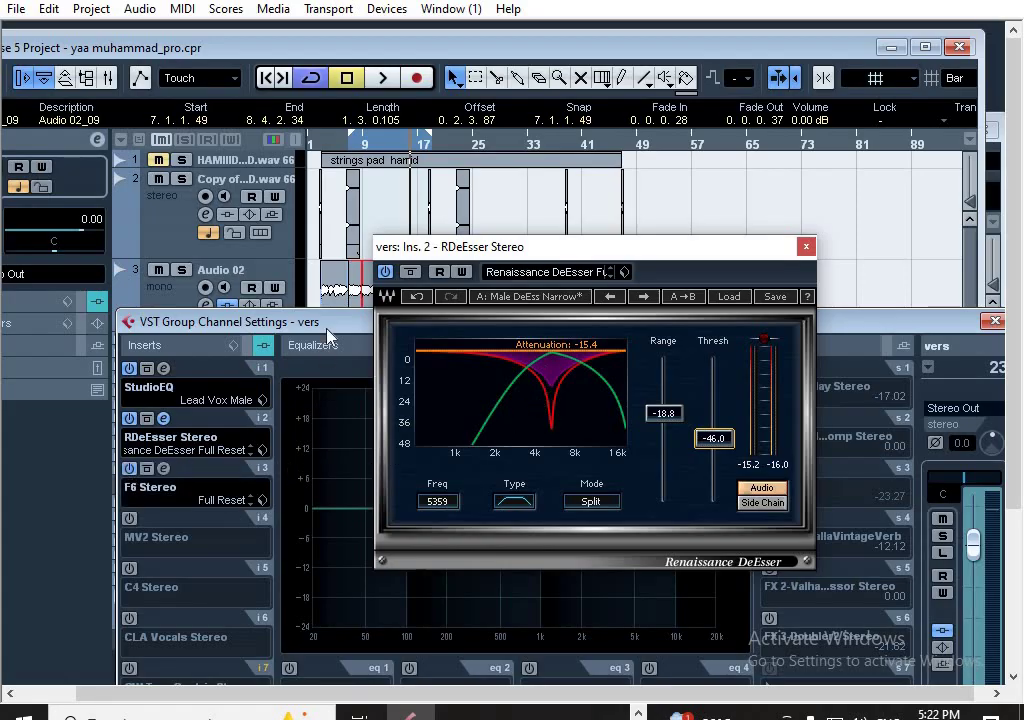
drag(340, 328, 330, 223)
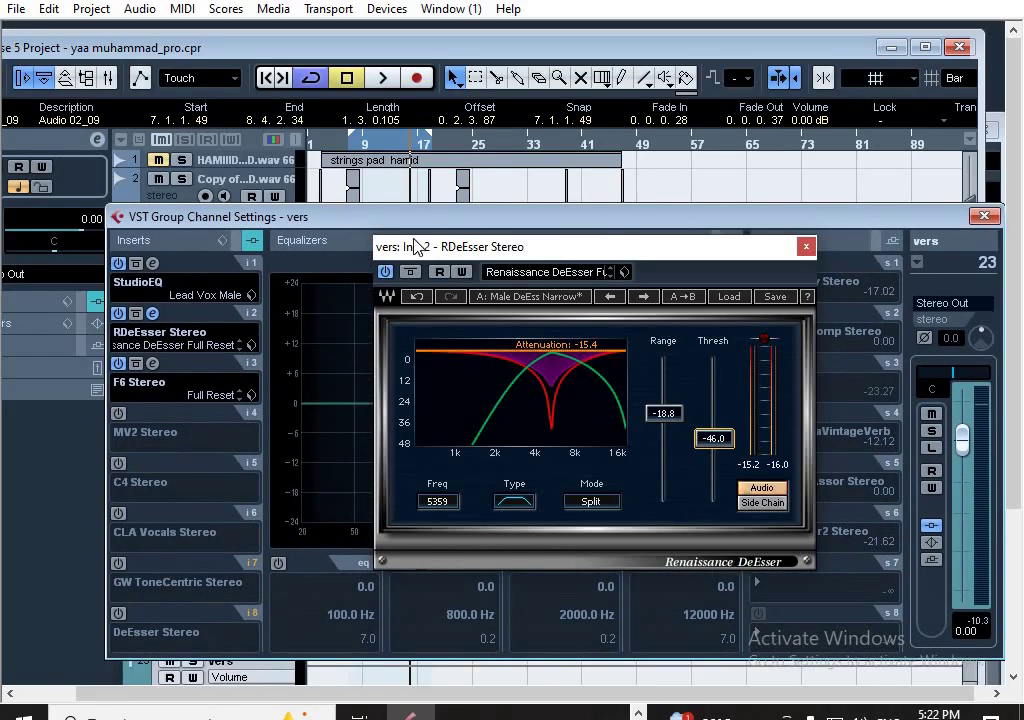
click(806, 247)
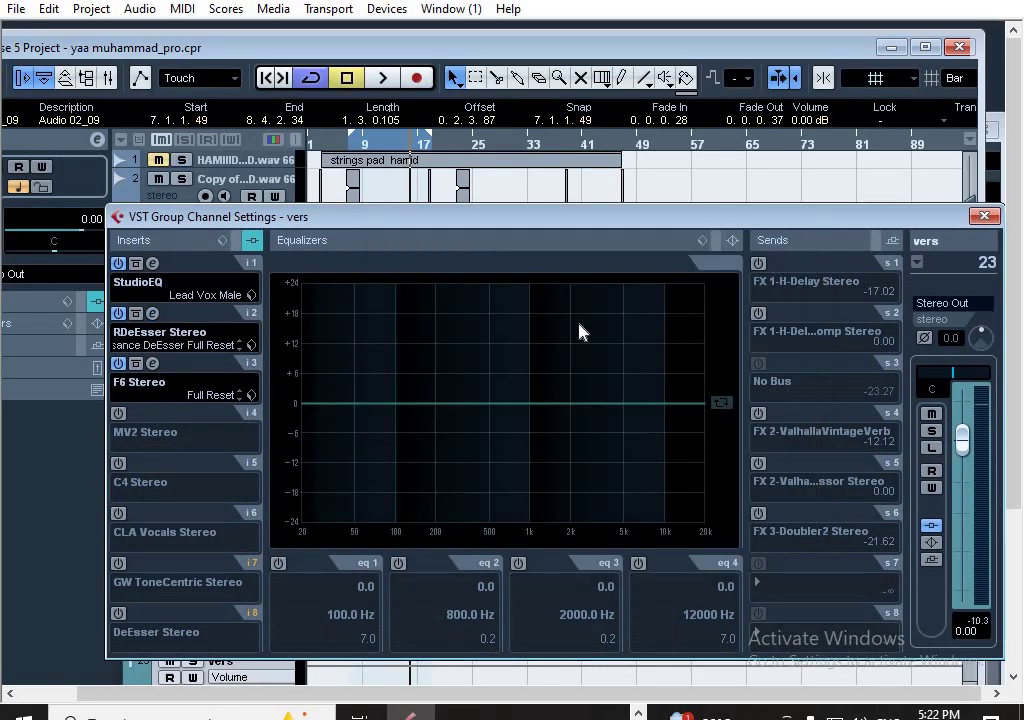
click(153, 364)
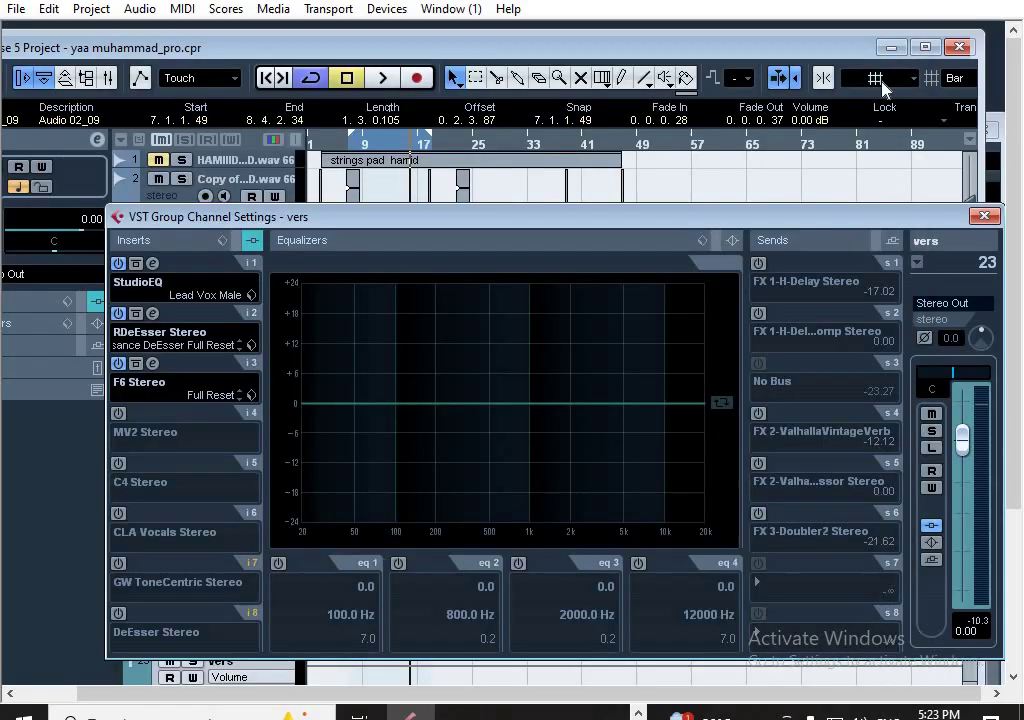
click(903, 60)
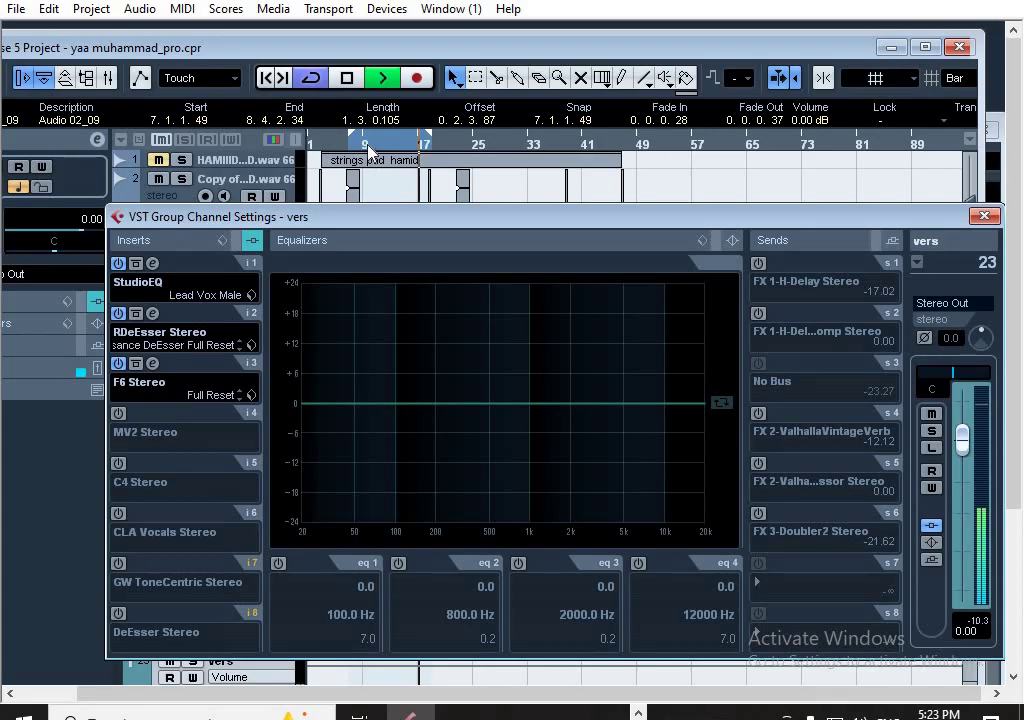
key(space)
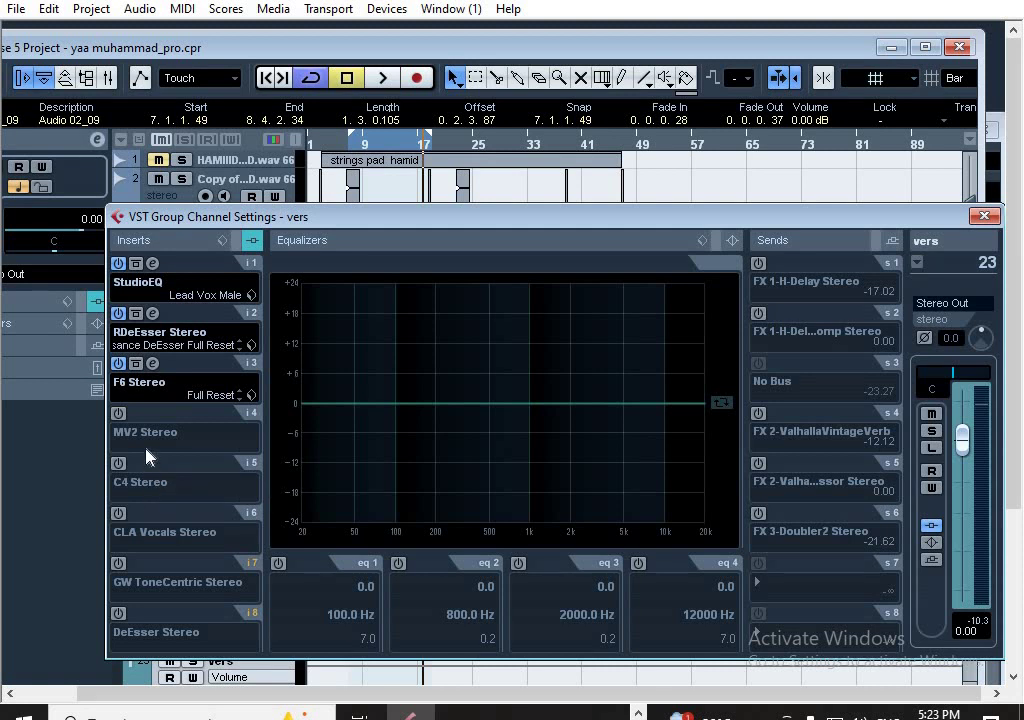
Enable the MV2 Stereo insert on the vers group and review its low-level, high-level and output settings
click(118, 413)
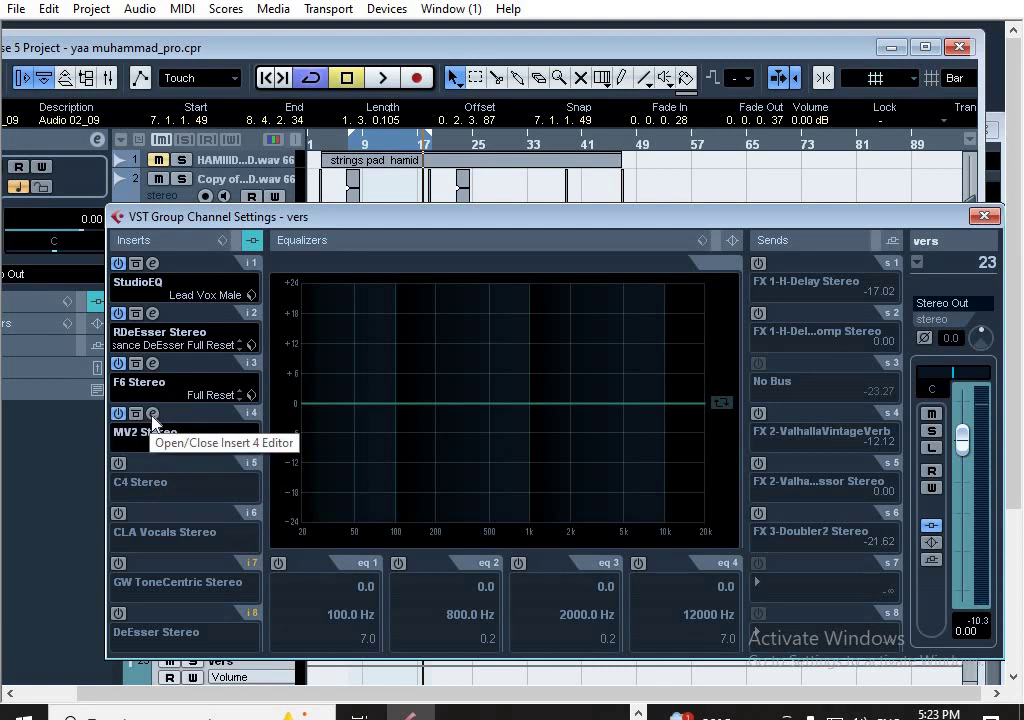
click(152, 414)
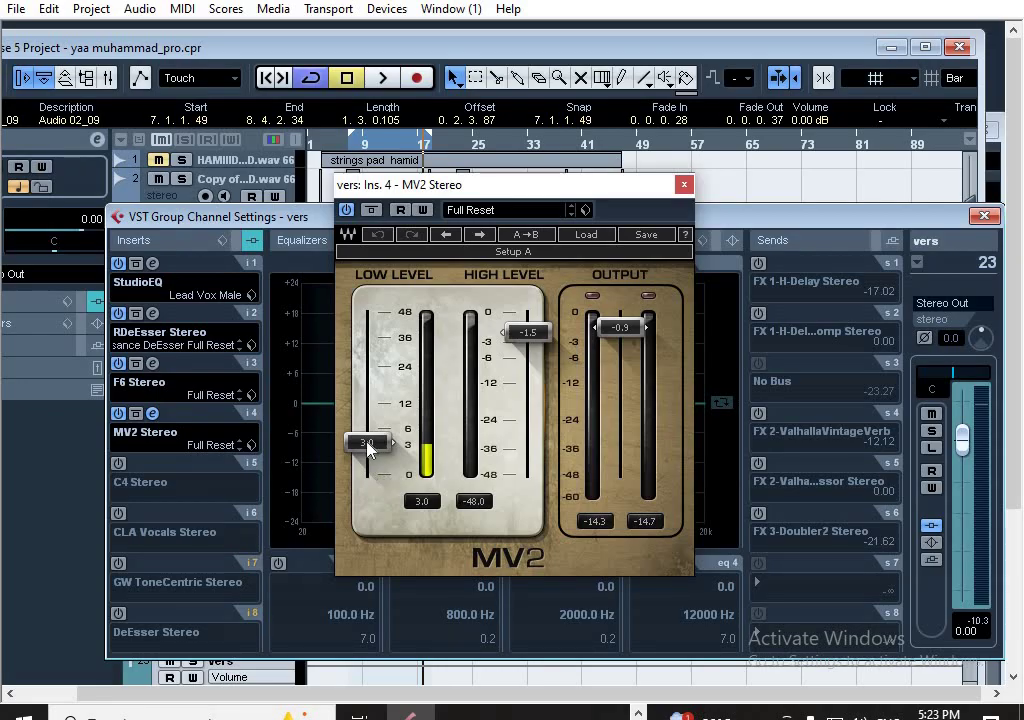
click(684, 184)
Audition the looped vocals with MV2 active on the vers group
key(space)
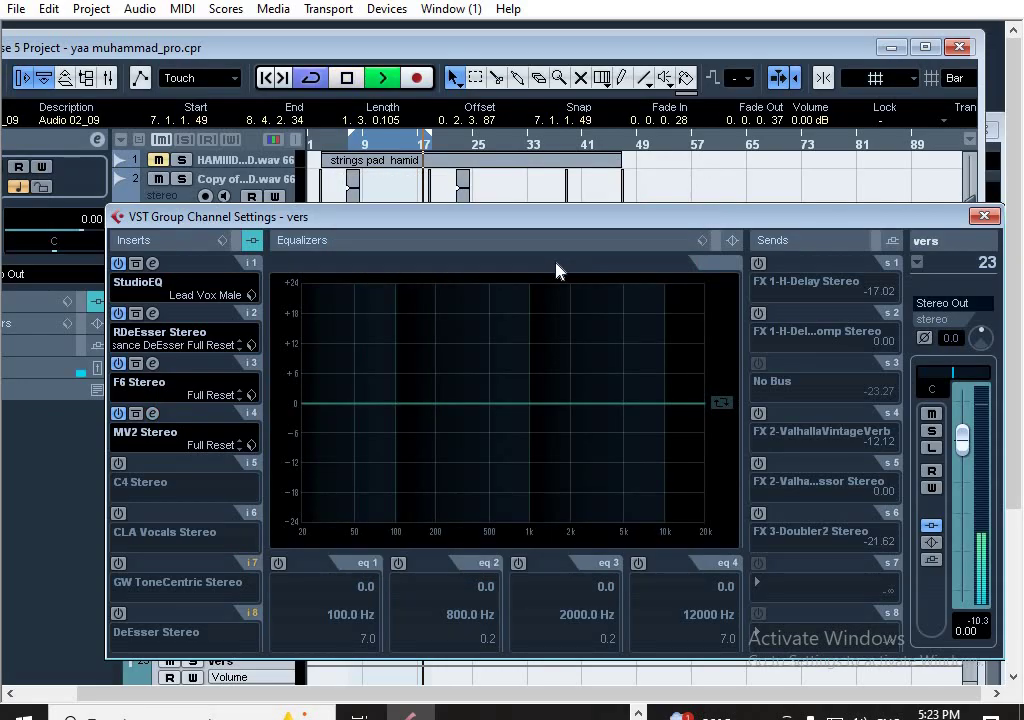
click(353, 152)
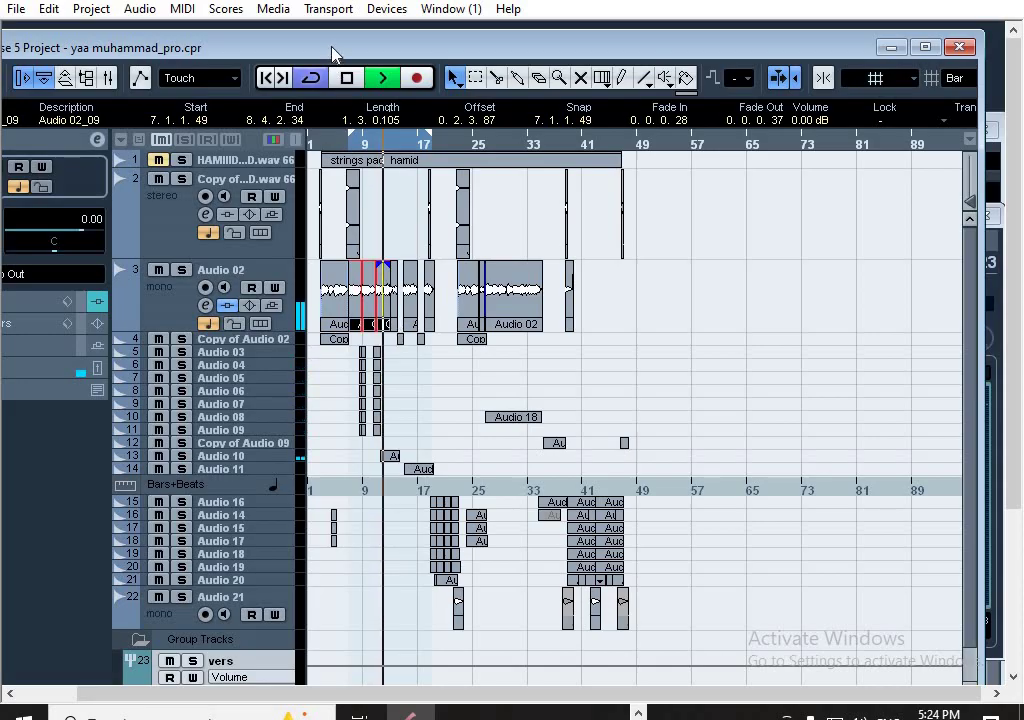
drag(334, 53, 342, 41)
key(space)
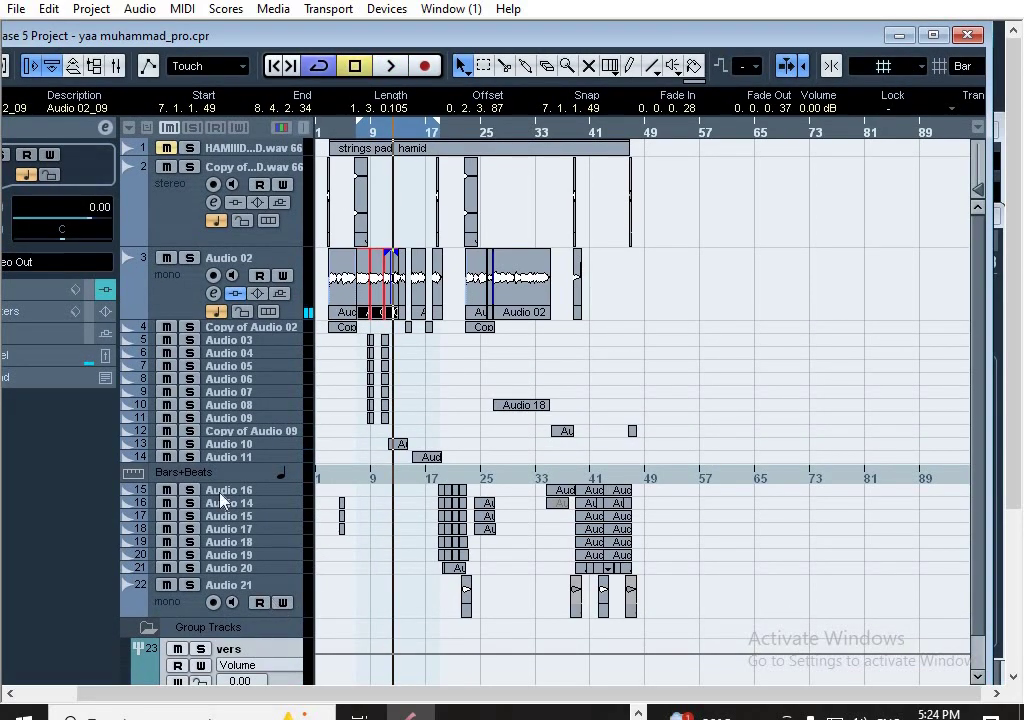
Enable the C4 Stereo insert on the vers group and load its Pop vocal factory preset
click(106, 129)
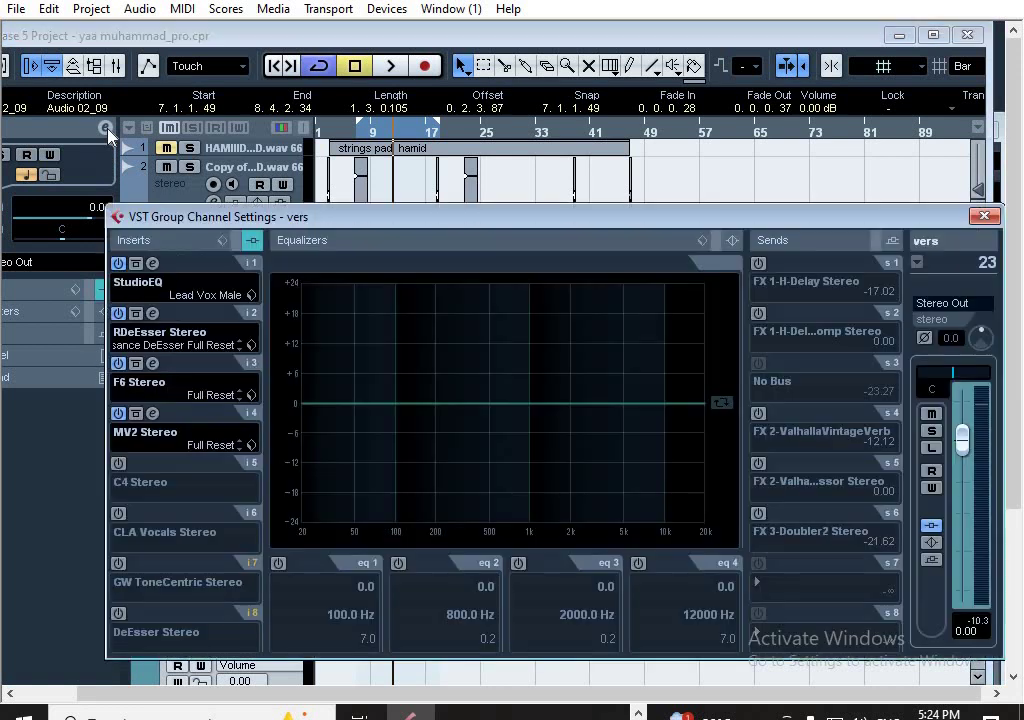
click(119, 466)
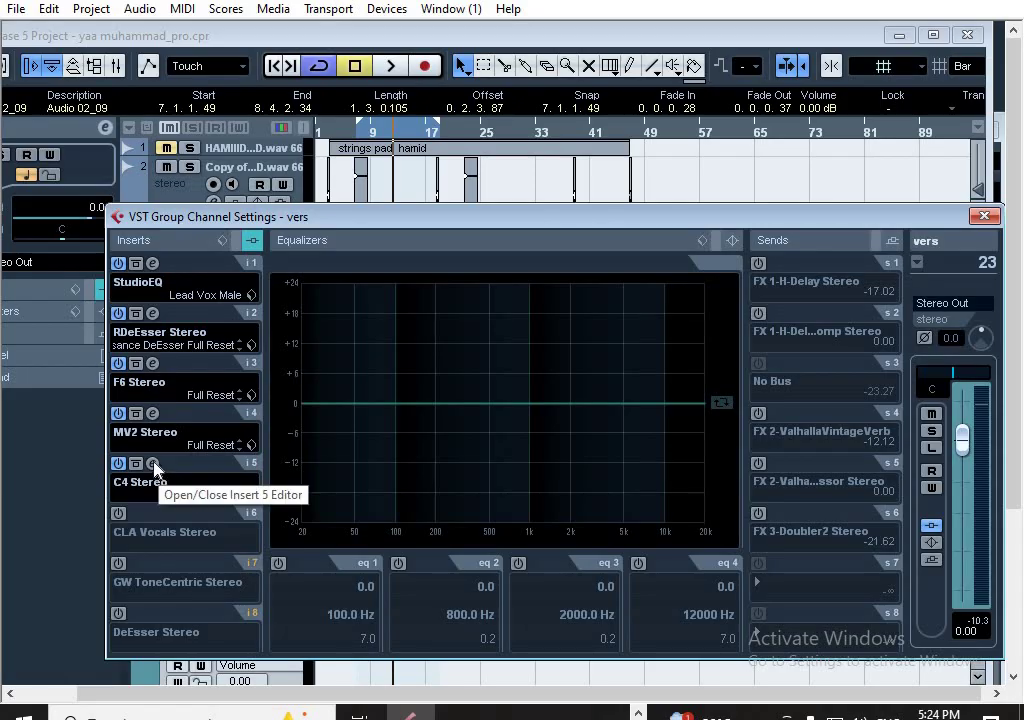
click(153, 464)
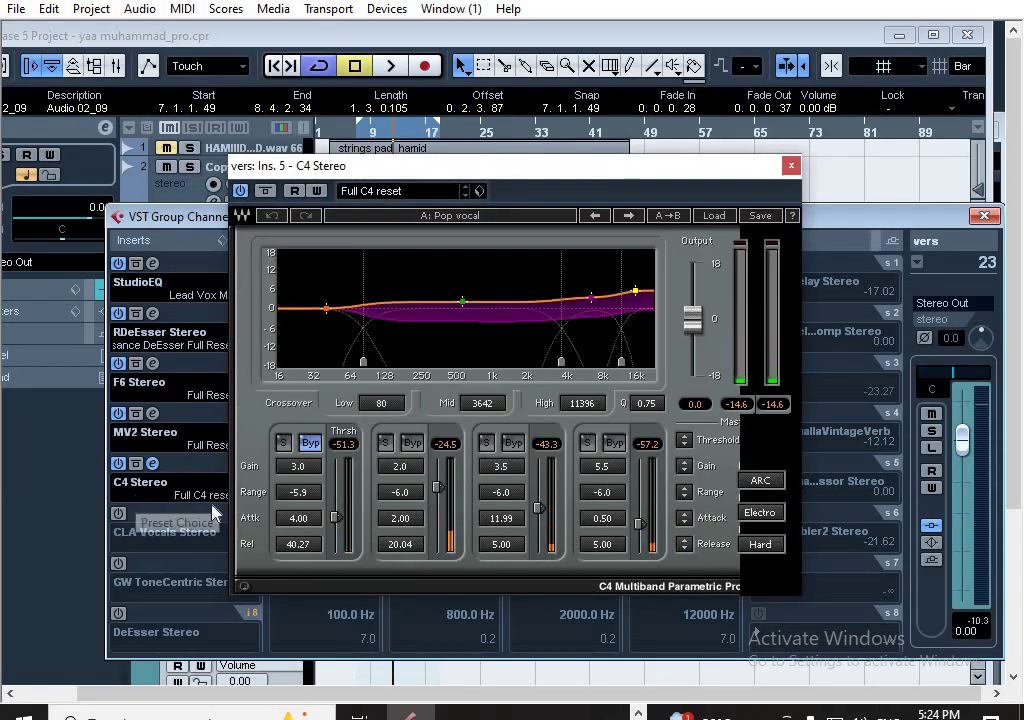
click(713, 216)
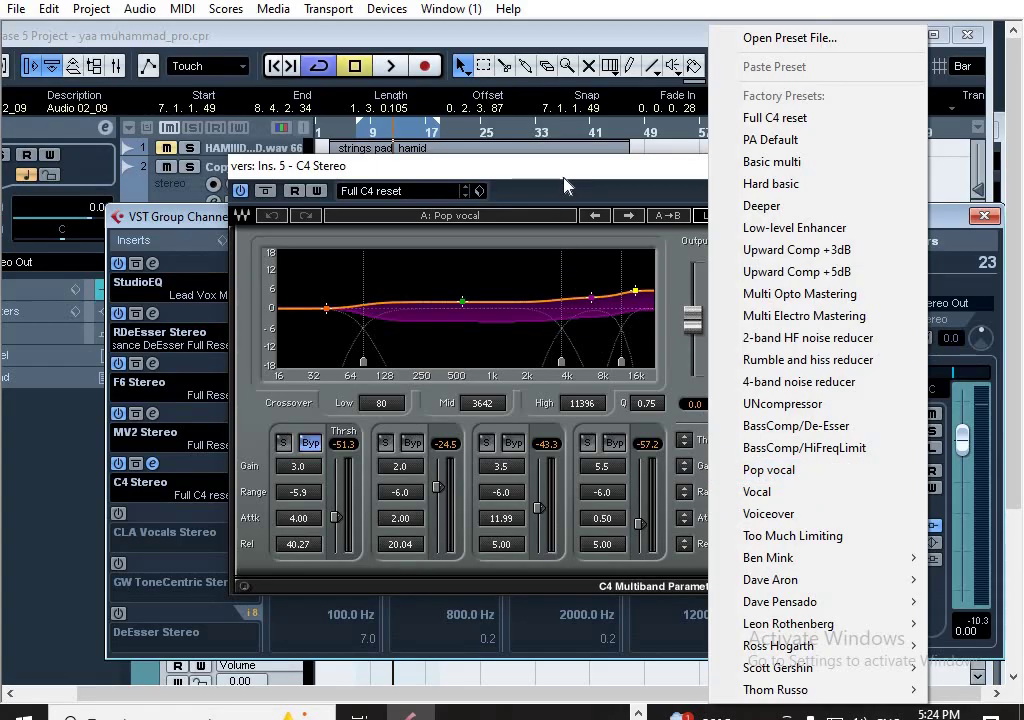
click(770, 472)
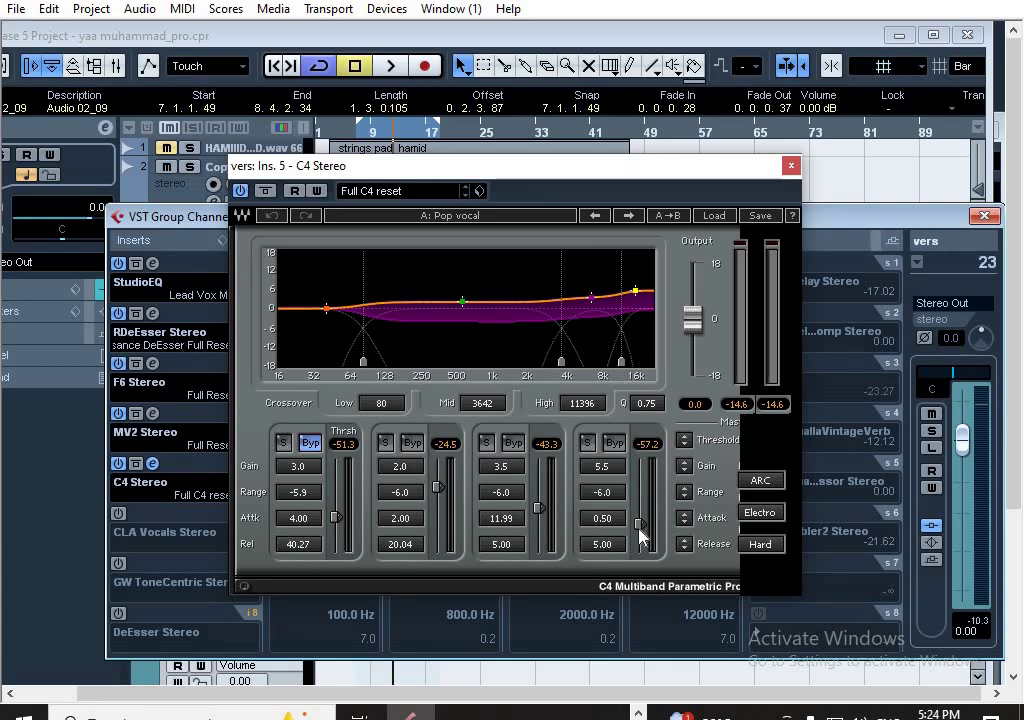
Audition the loop while watching the C4 band thresholds, and close the C4 editor
key(space)
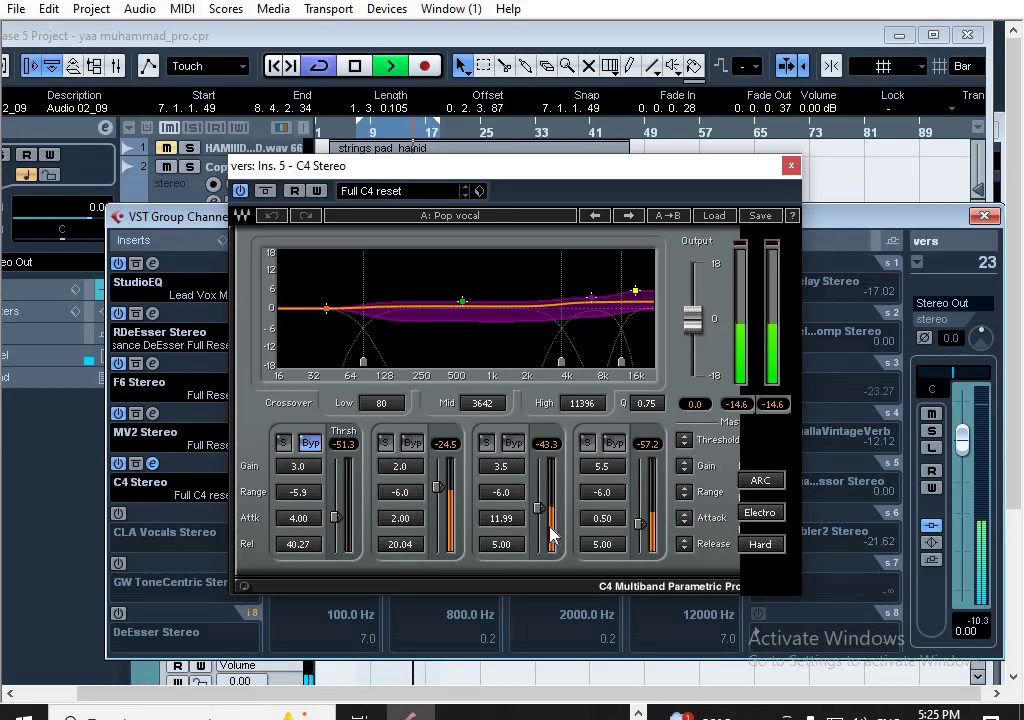
key(space)
click(790, 167)
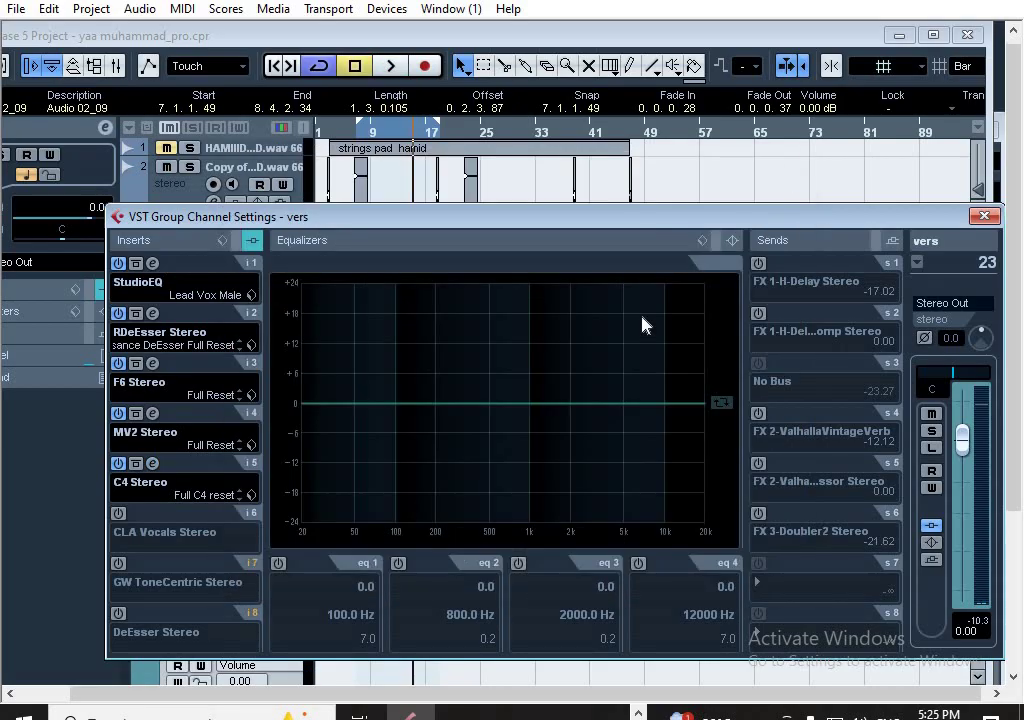
Enable the CLA Vocals Stereo insert on the vers group and review its fader settings
click(118, 514)
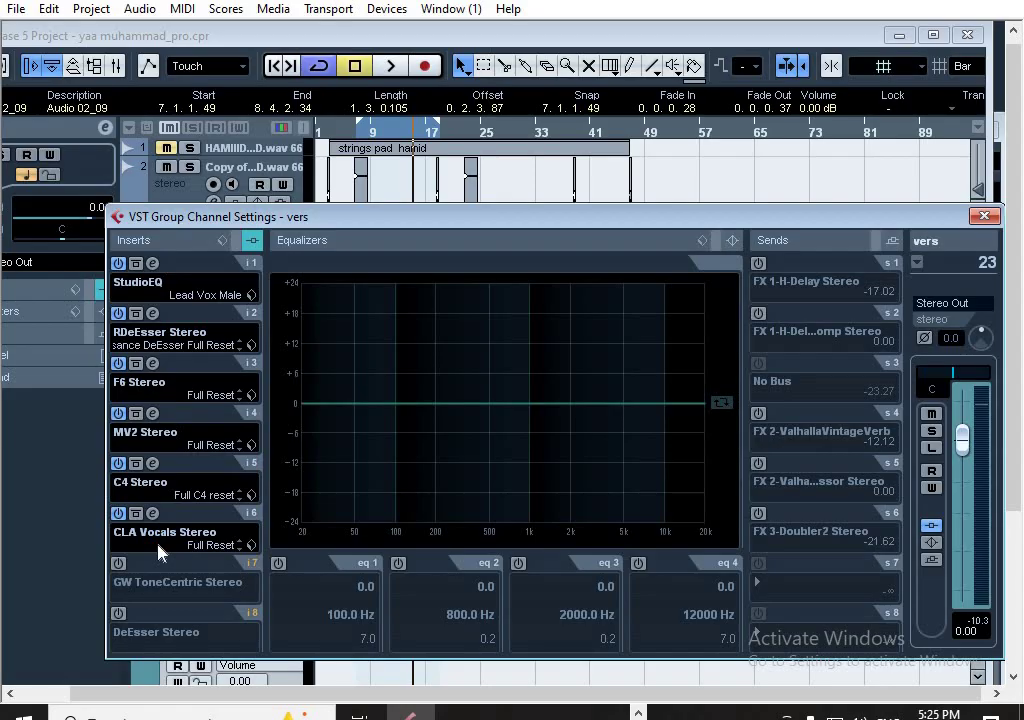
click(153, 514)
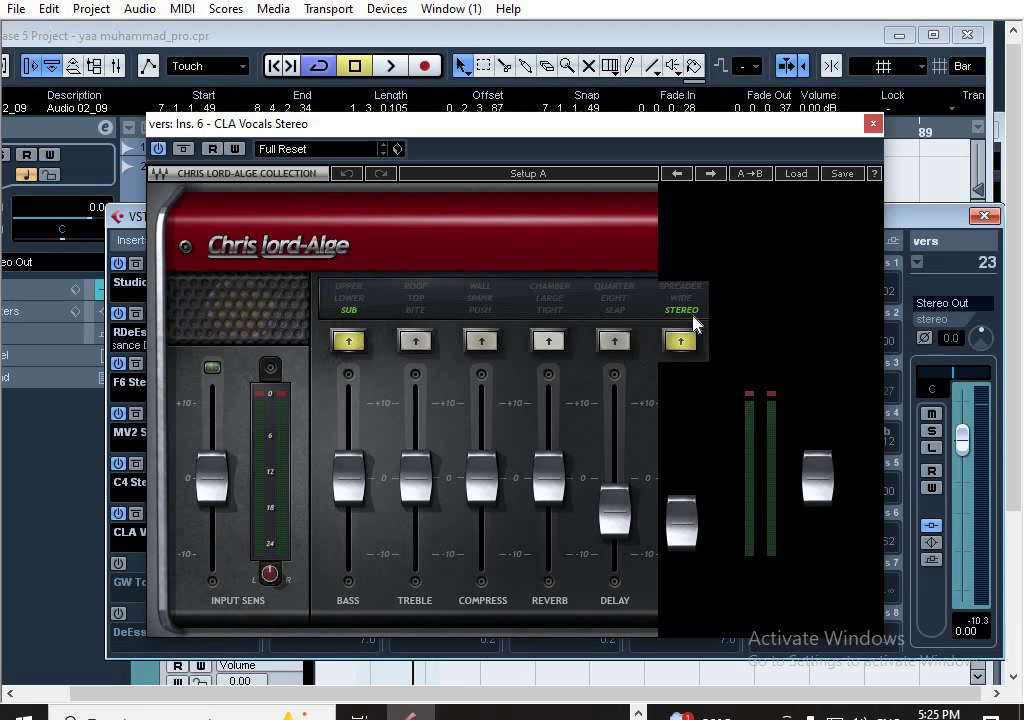
mouse_move(684, 530)
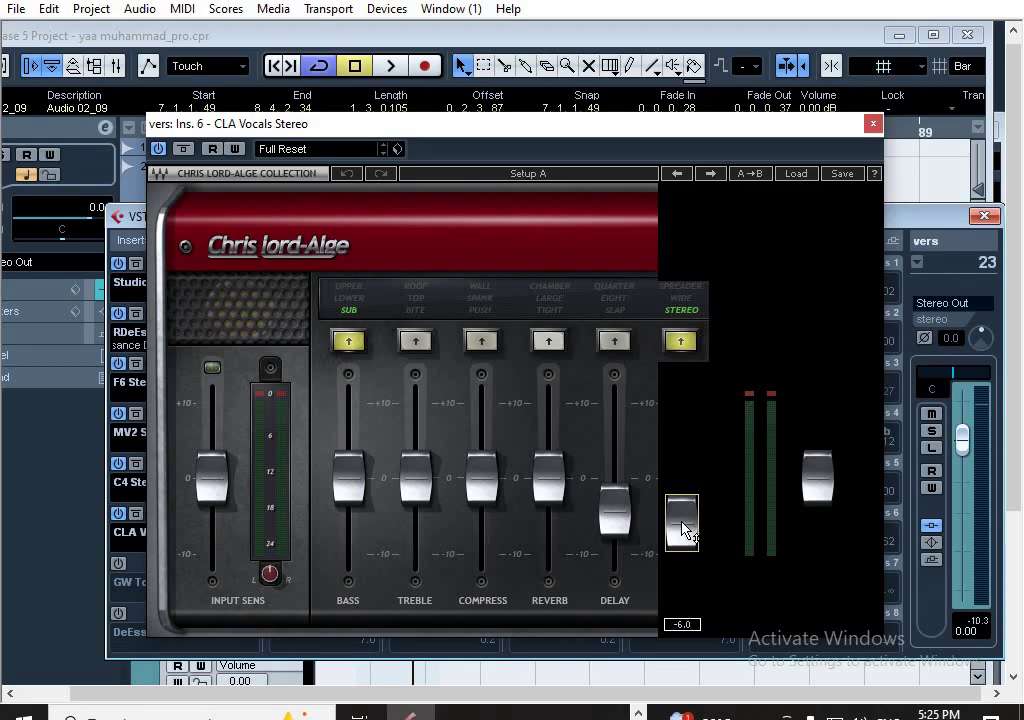
click(872, 126)
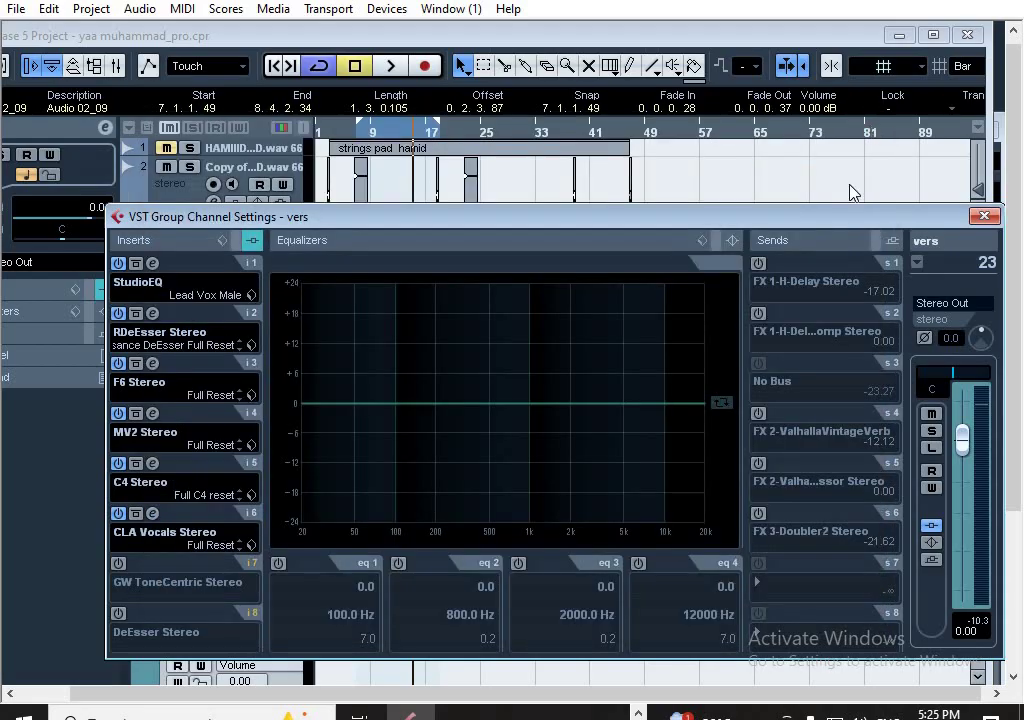
Audition the vocals from the start of the loop with the vers group's six enabled inserts
click(362, 141)
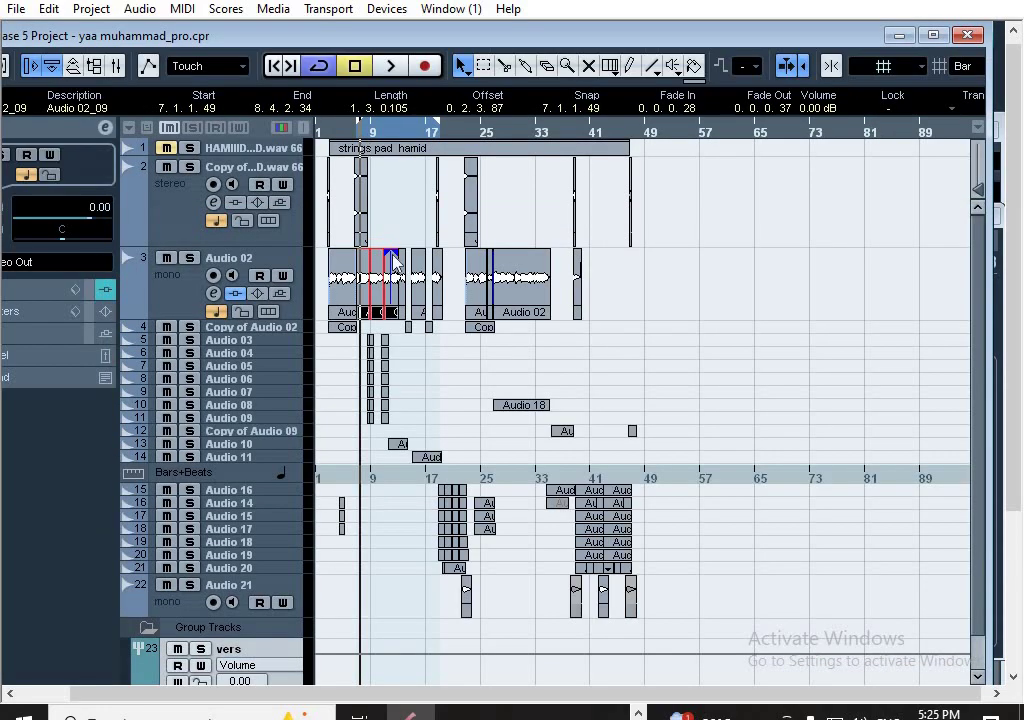
key(space)
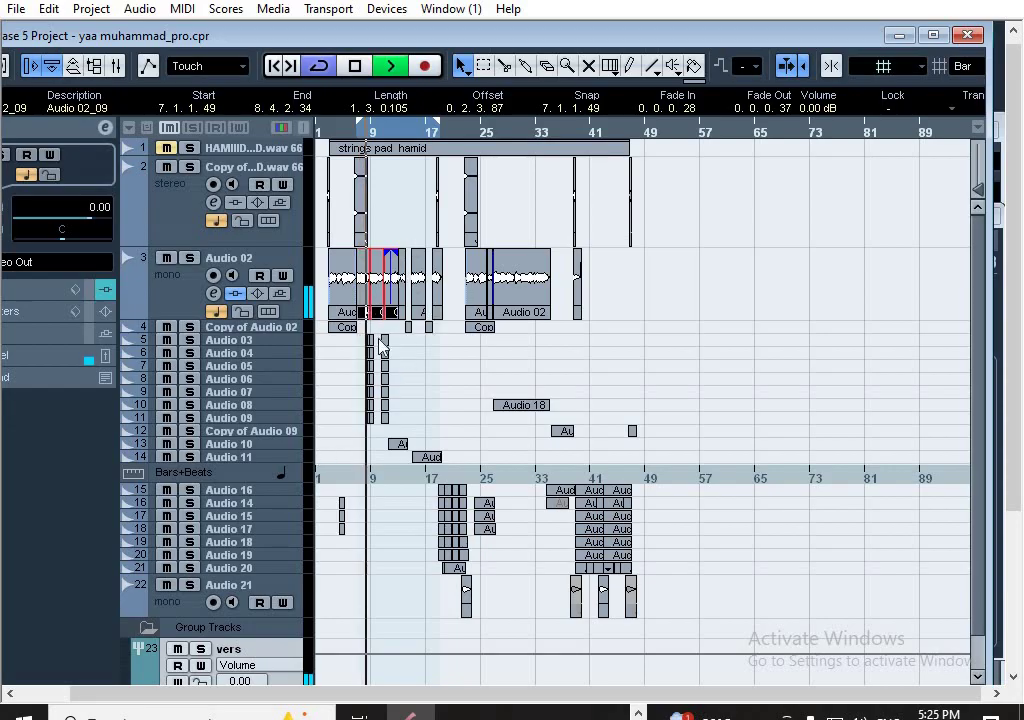
key(space)
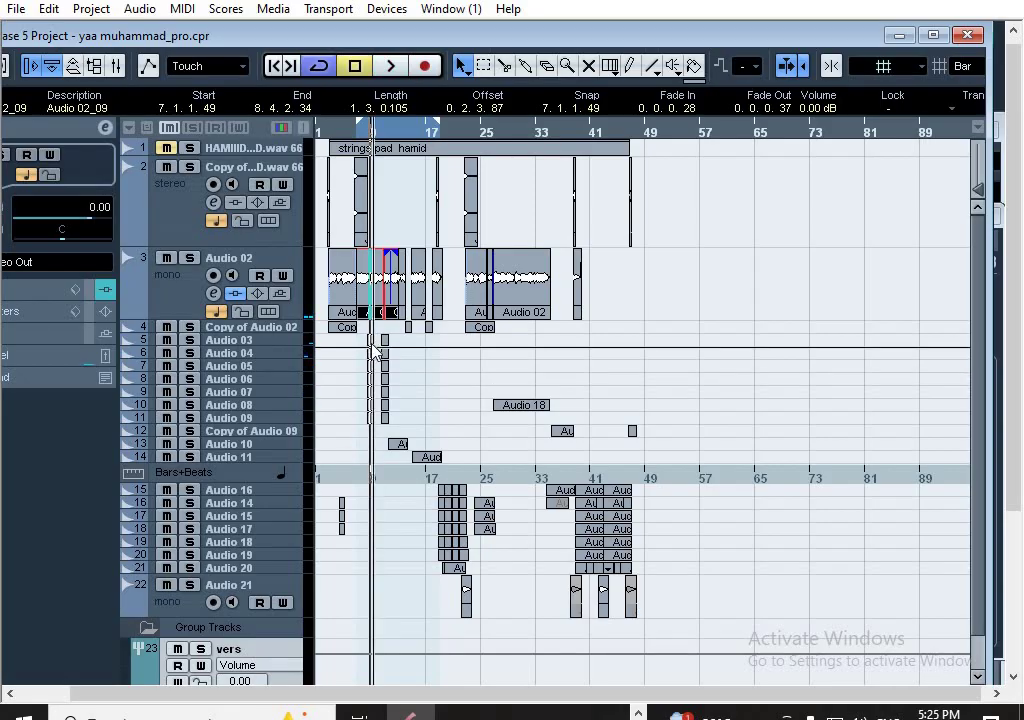
Check the volume, pan and output routing of the Audio 04, Audio 05 and Audio 06 tracks
click(277, 357)
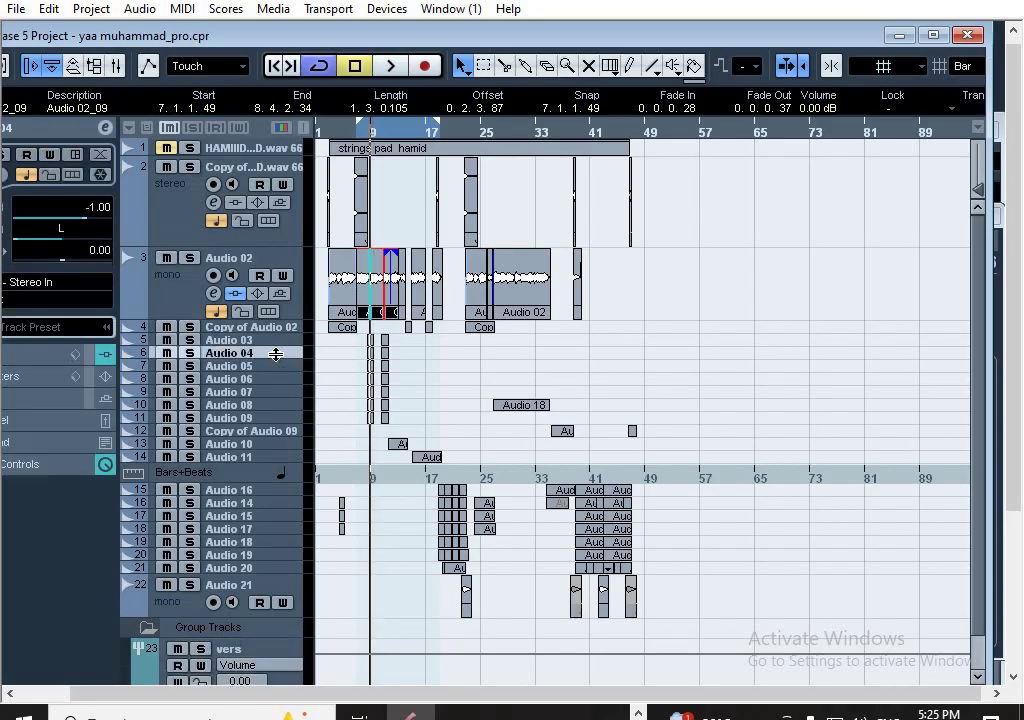
drag(232, 38, 284, 32)
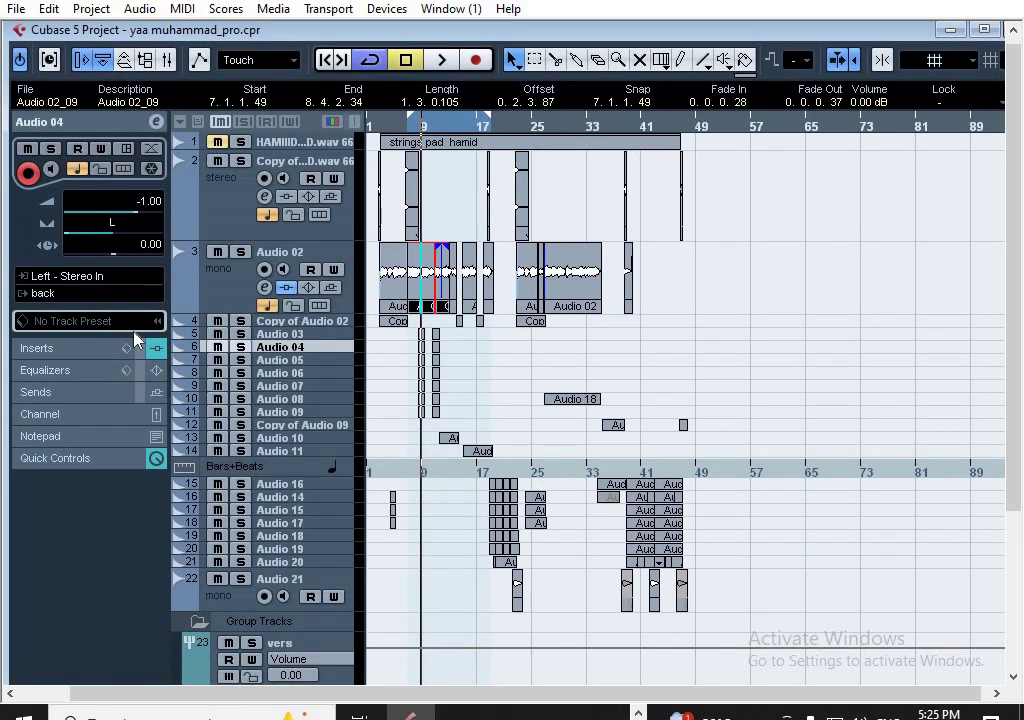
click(318, 360)
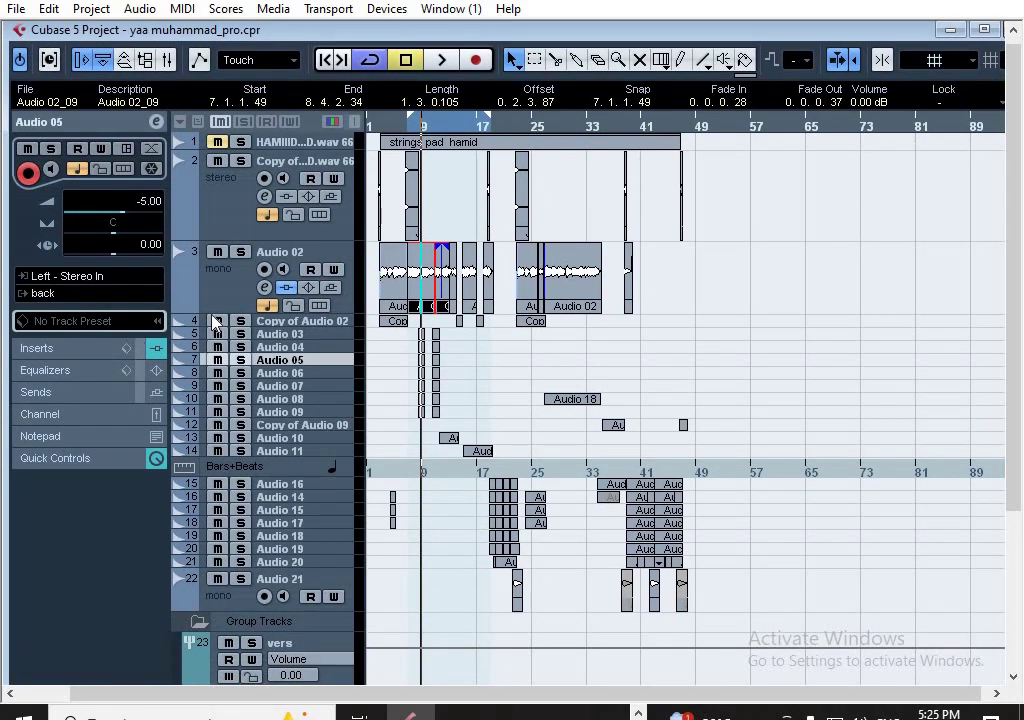
click(318, 374)
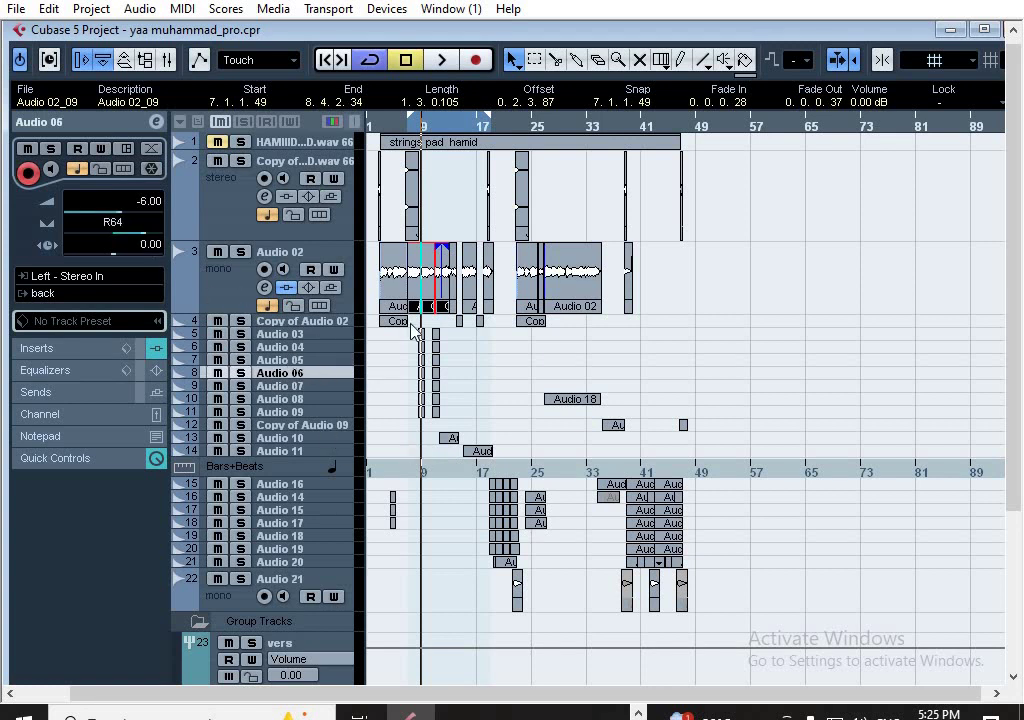
click(412, 127)
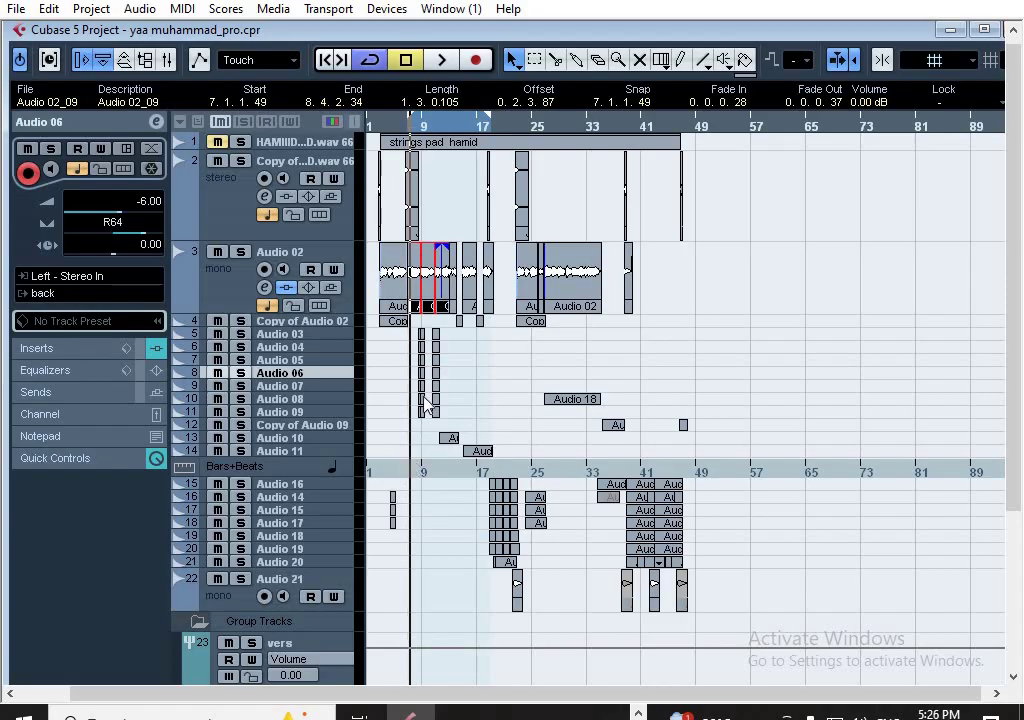
Open the chorus group's channel settings and examine its S1 Imager Stereo insert
drag(490, 483, 496, 497)
drag(1016, 434, 1016, 524)
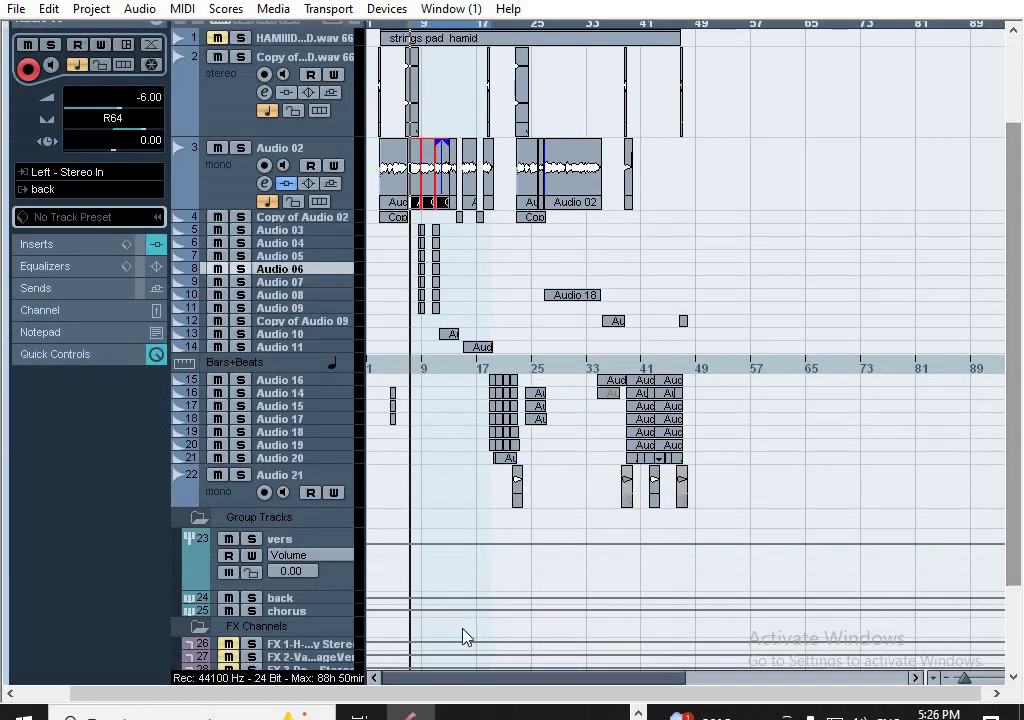
click(303, 612)
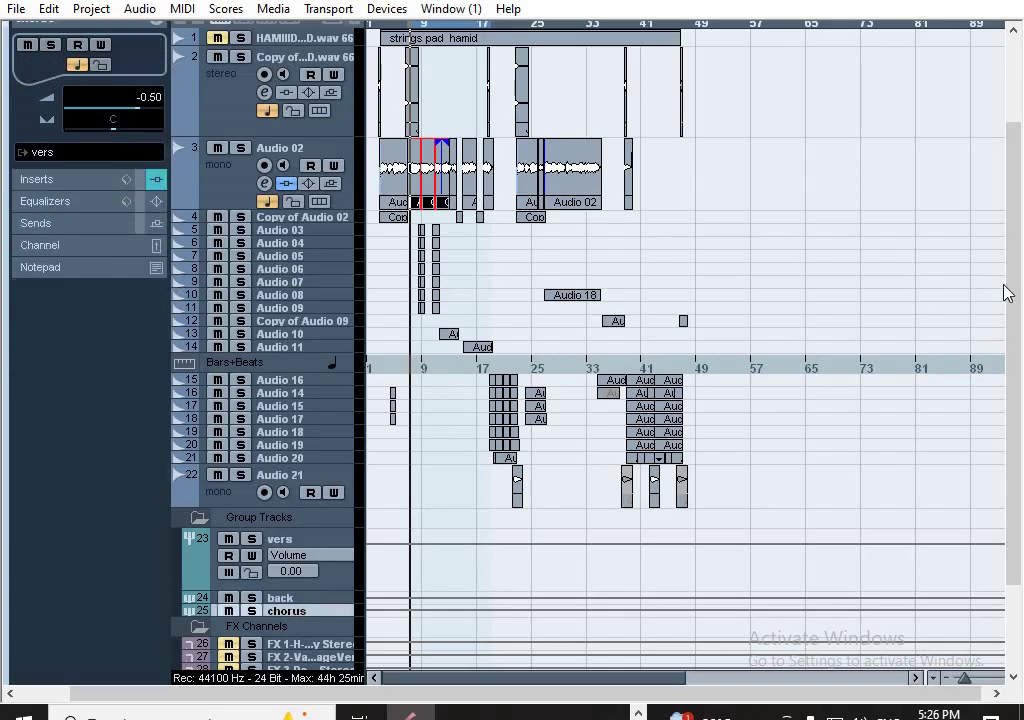
drag(1013, 263, 1013, 160)
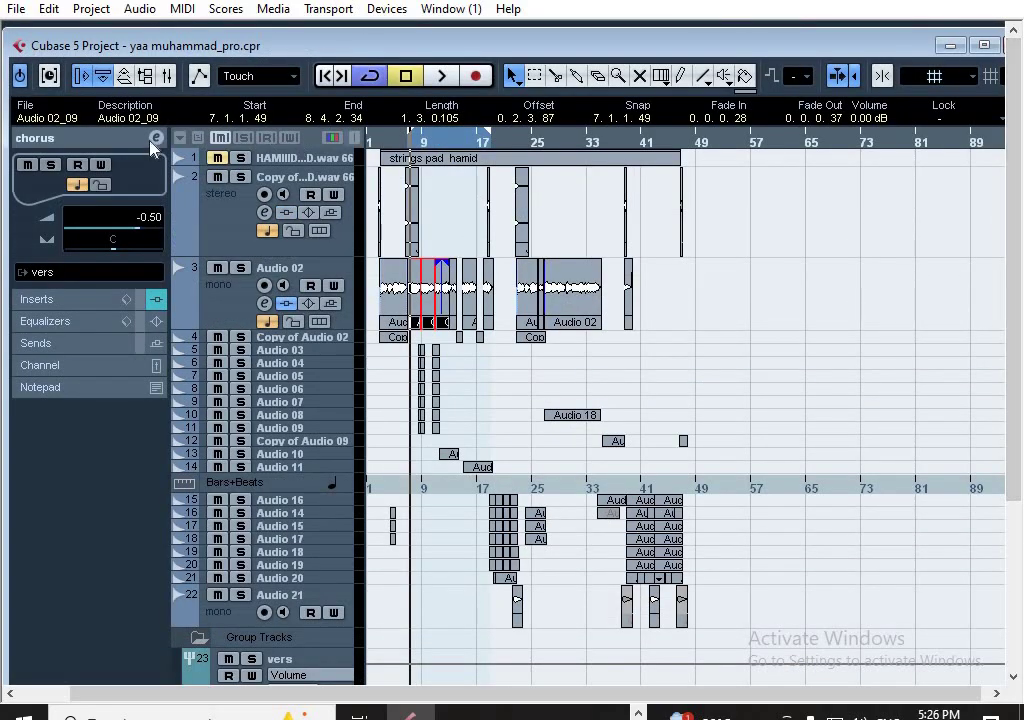
click(157, 140)
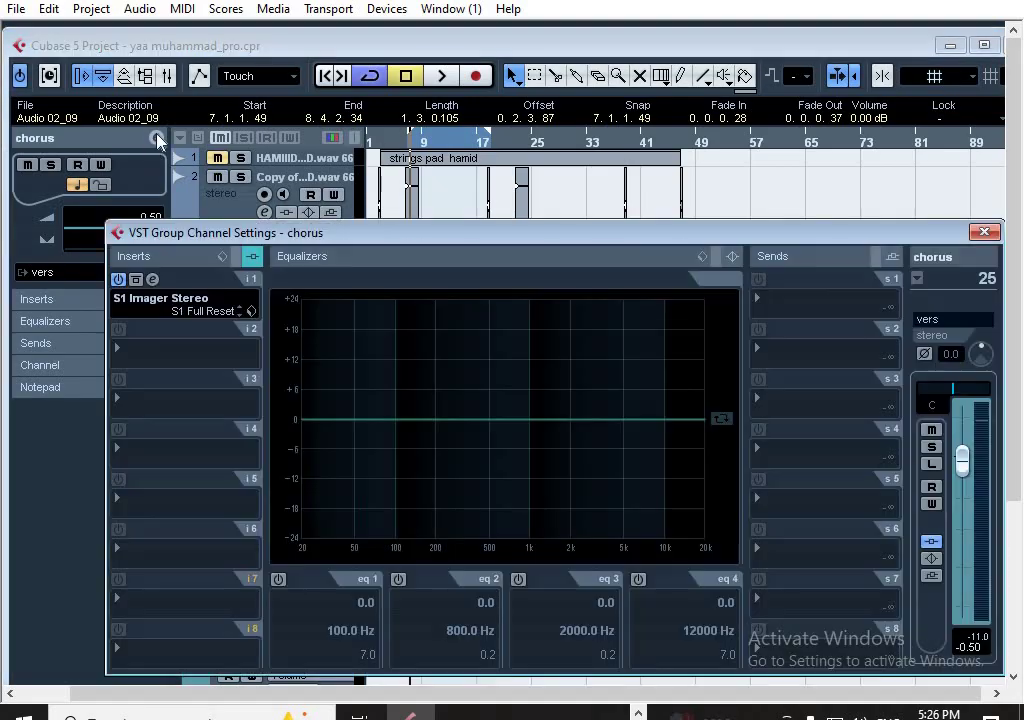
click(152, 279)
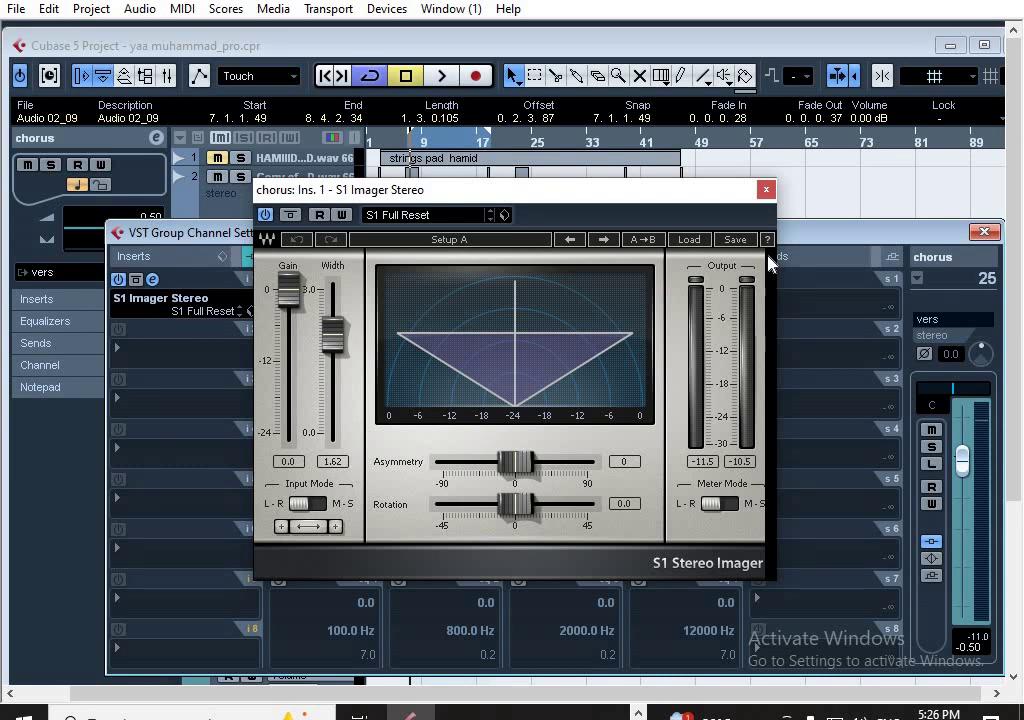
Close the S1 Imager Stereo editor and the chorus group's channel settings to return to the project tracks
click(766, 189)
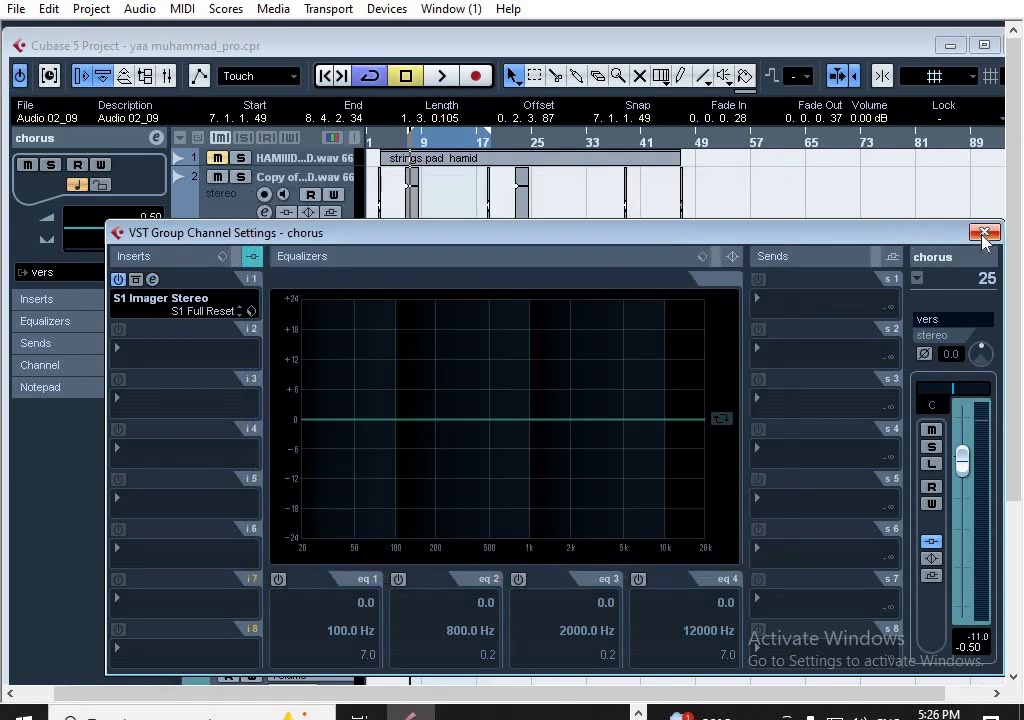
click(983, 232)
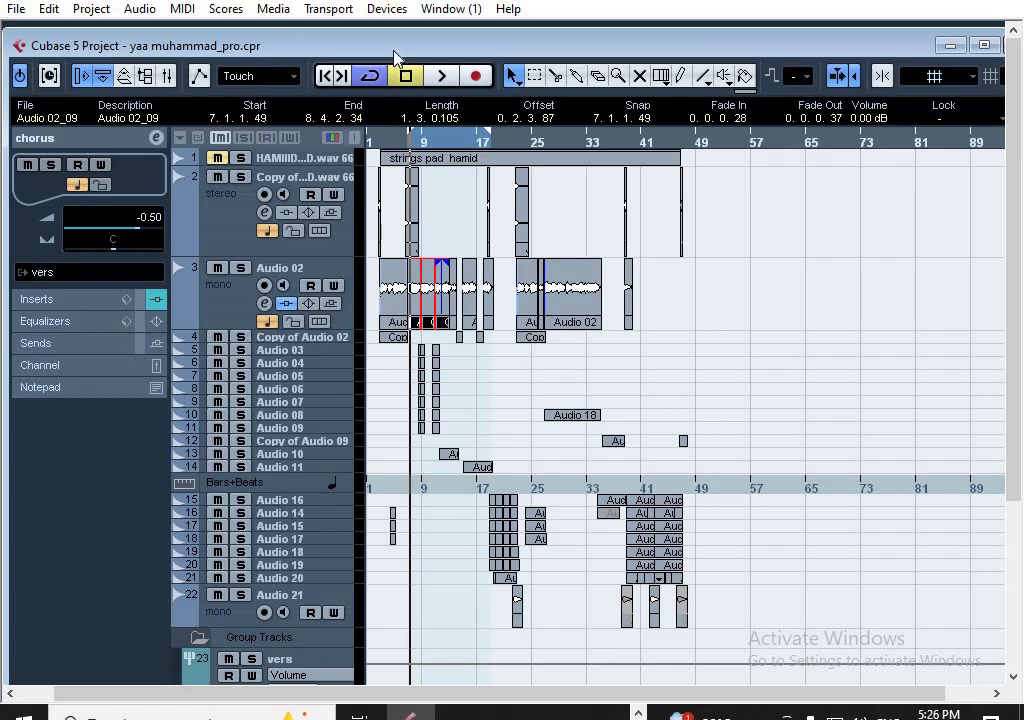
double_click(318, 46)
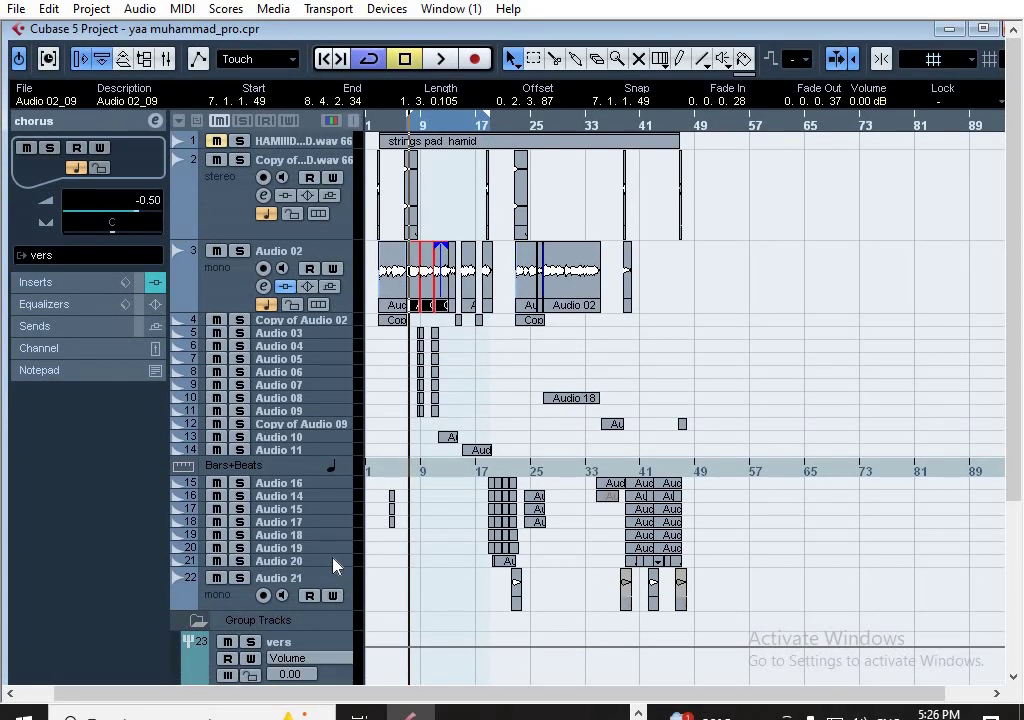
Enable the Reverb A and DoubleDelay inserts on the Copy of Audio 09 track and review the Reverb A settings
click(300, 424)
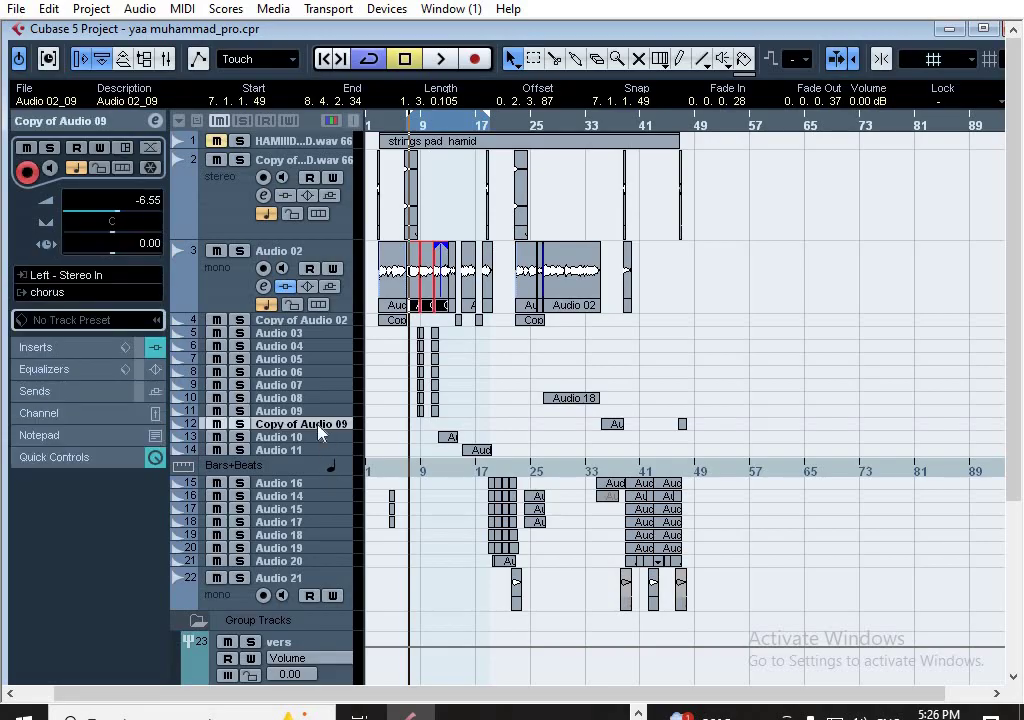
click(155, 121)
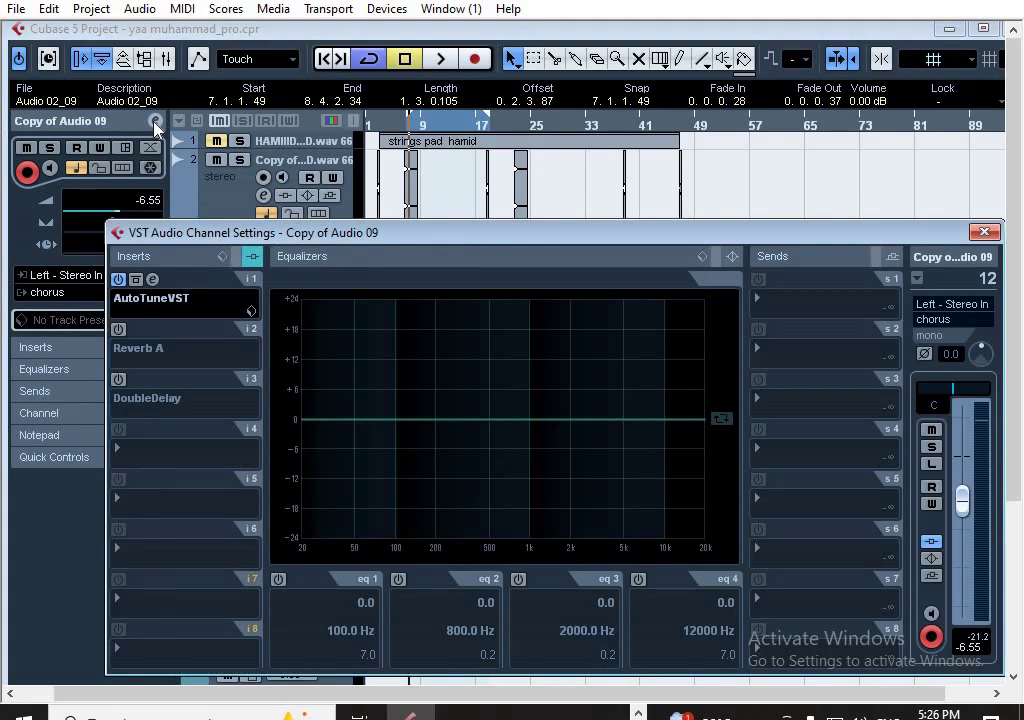
click(119, 329)
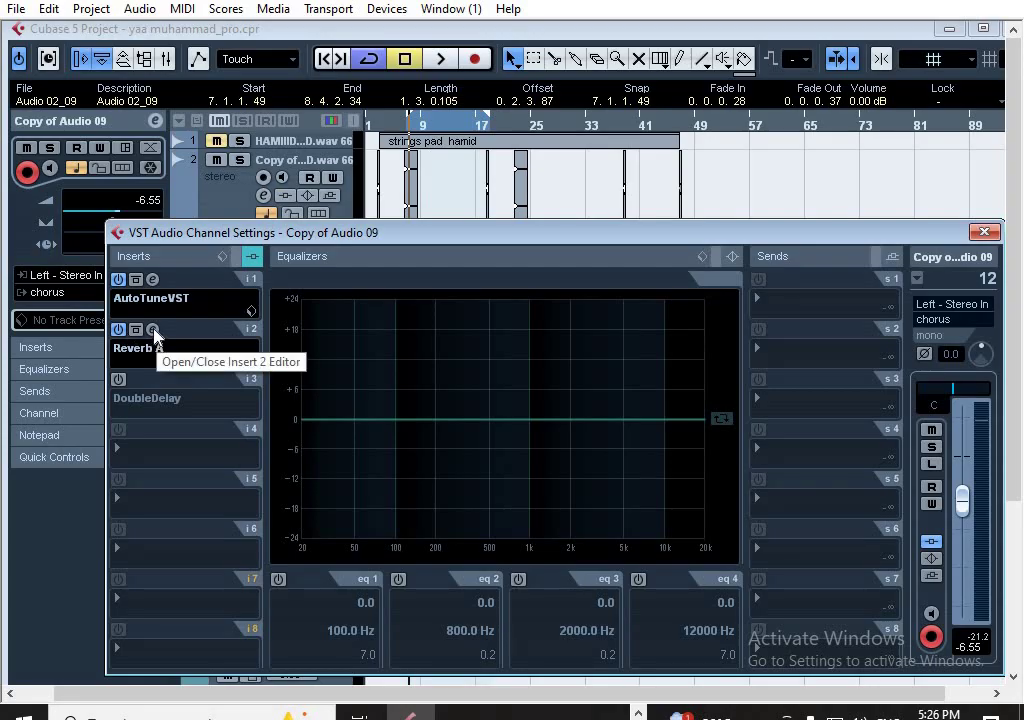
click(153, 330)
click(119, 379)
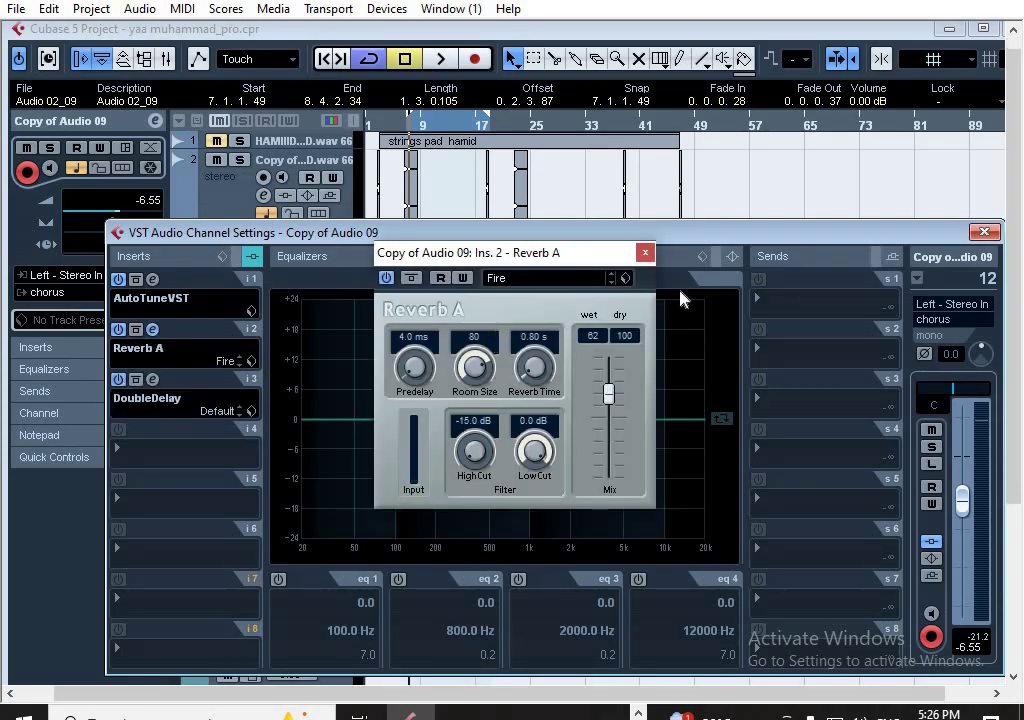
click(984, 232)
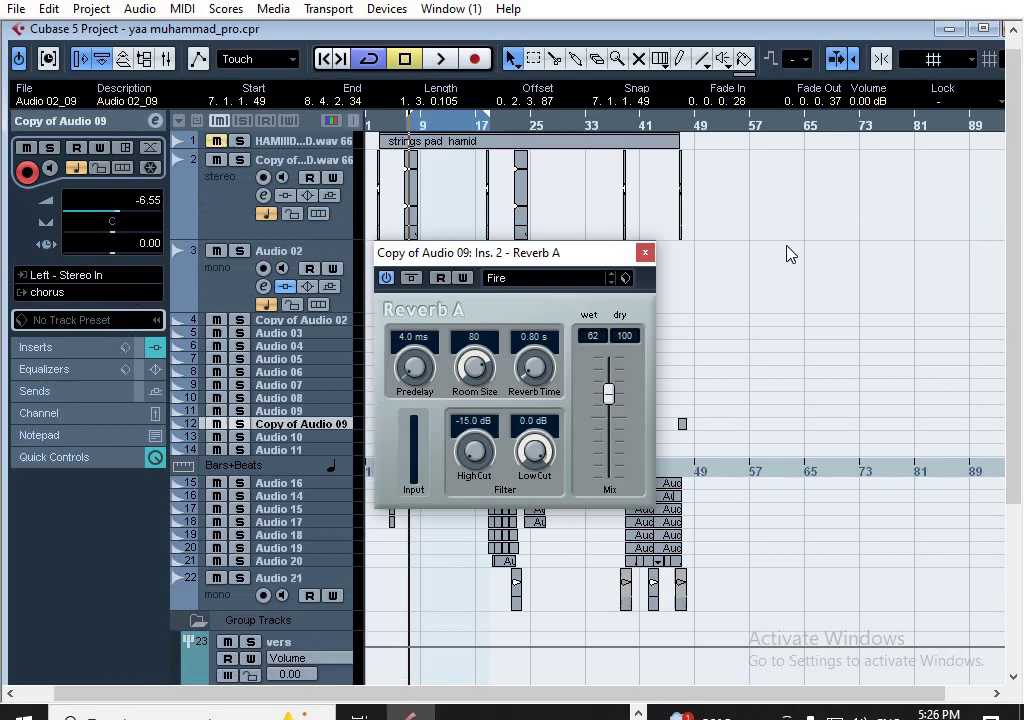
click(645, 253)
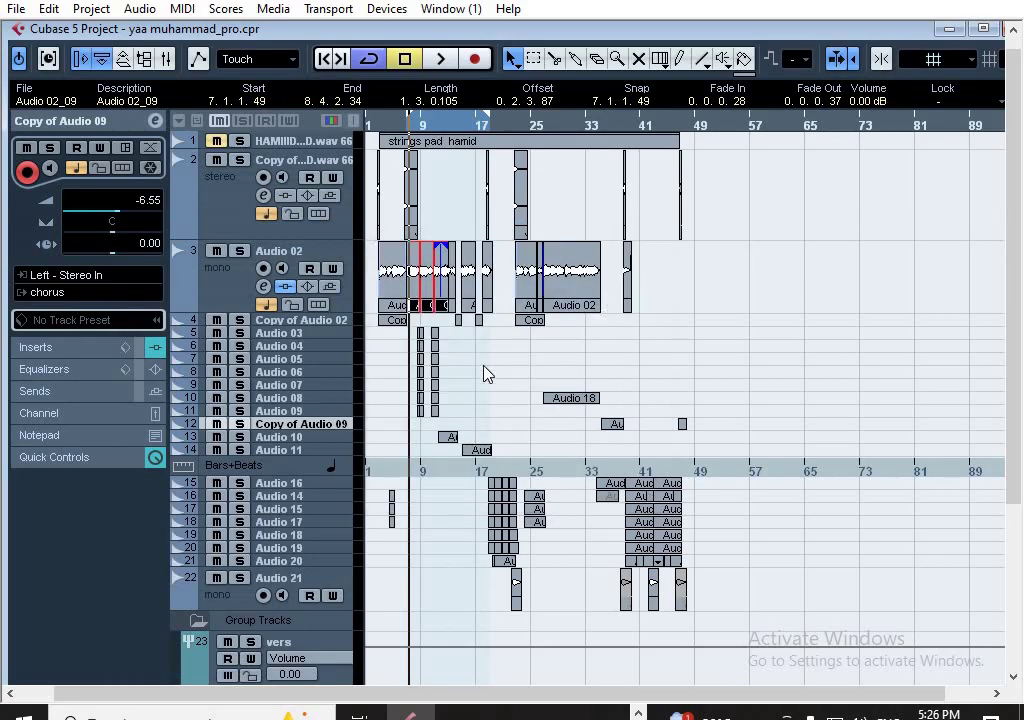
Examine the channel settings, inserts and equalizers of the Audio 10, Audio 11 and Audio 08 tracks
click(309, 438)
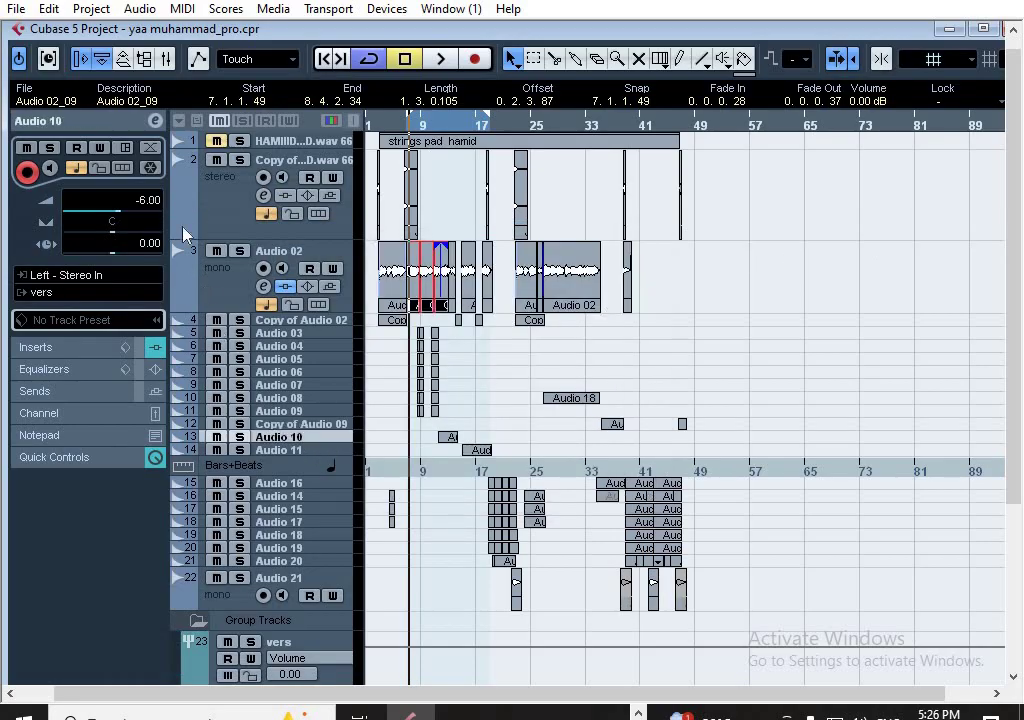
click(154, 121)
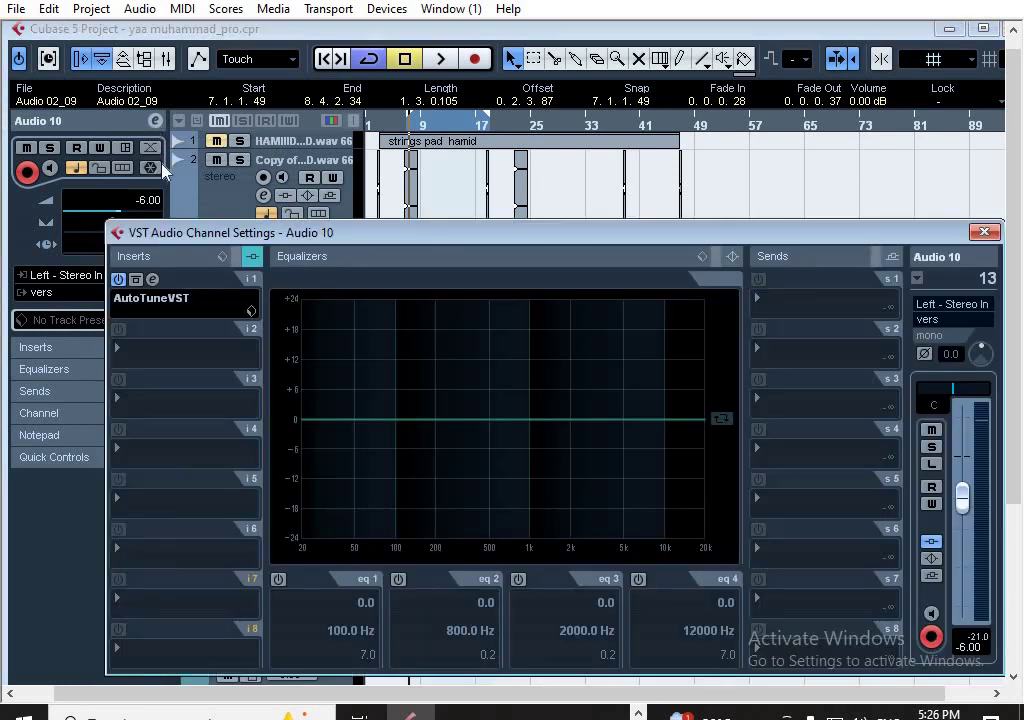
click(984, 231)
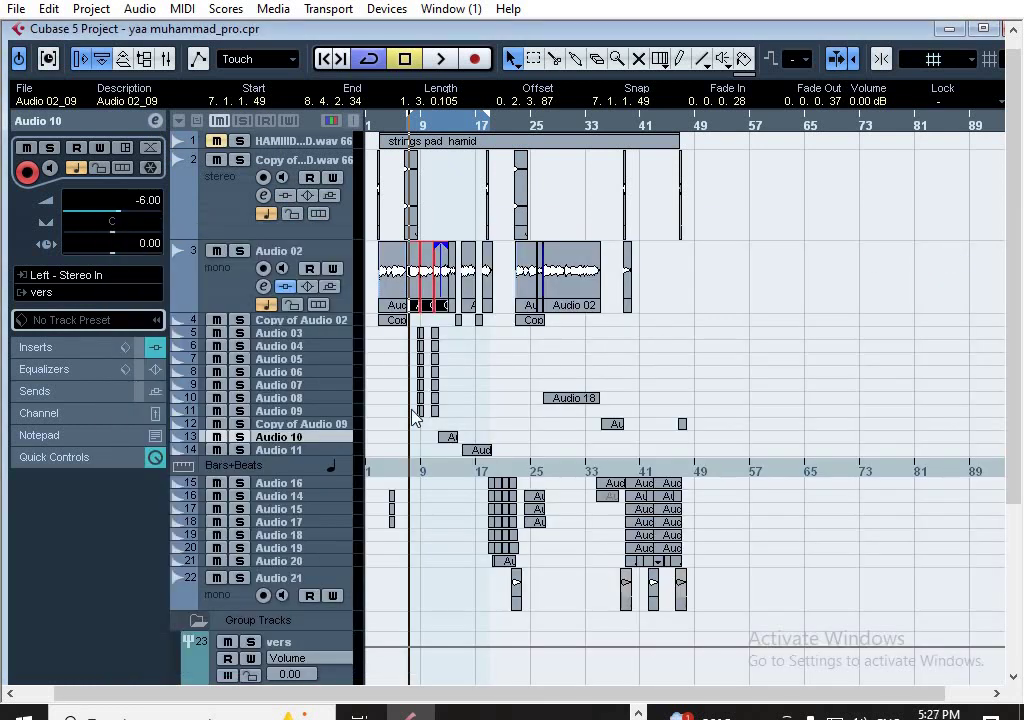
click(324, 452)
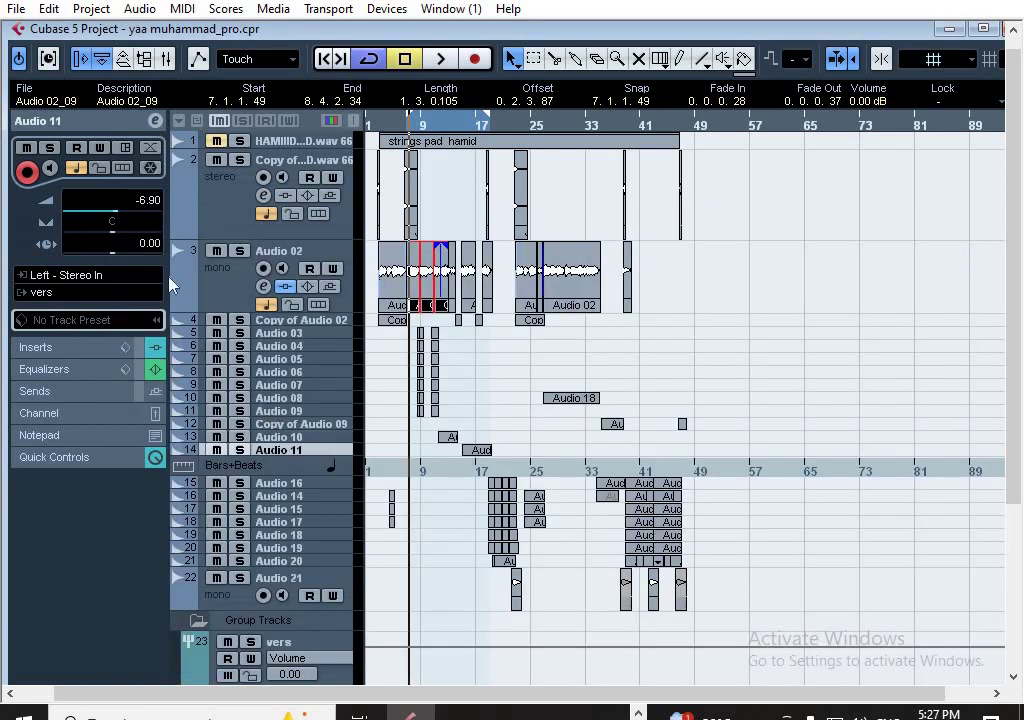
click(155, 121)
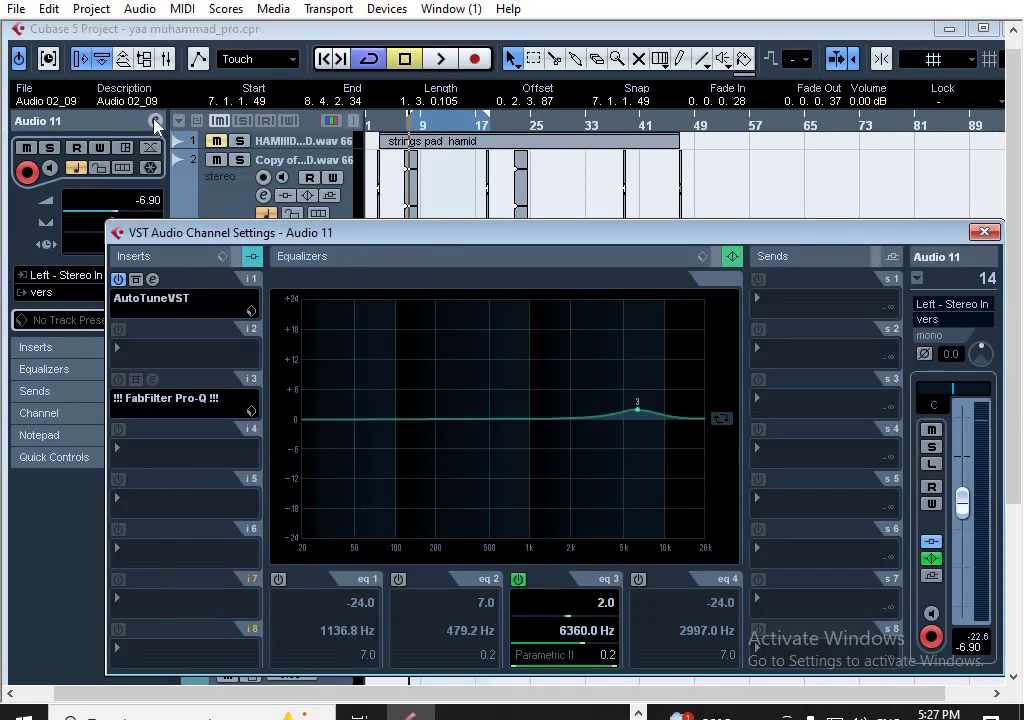
click(983, 233)
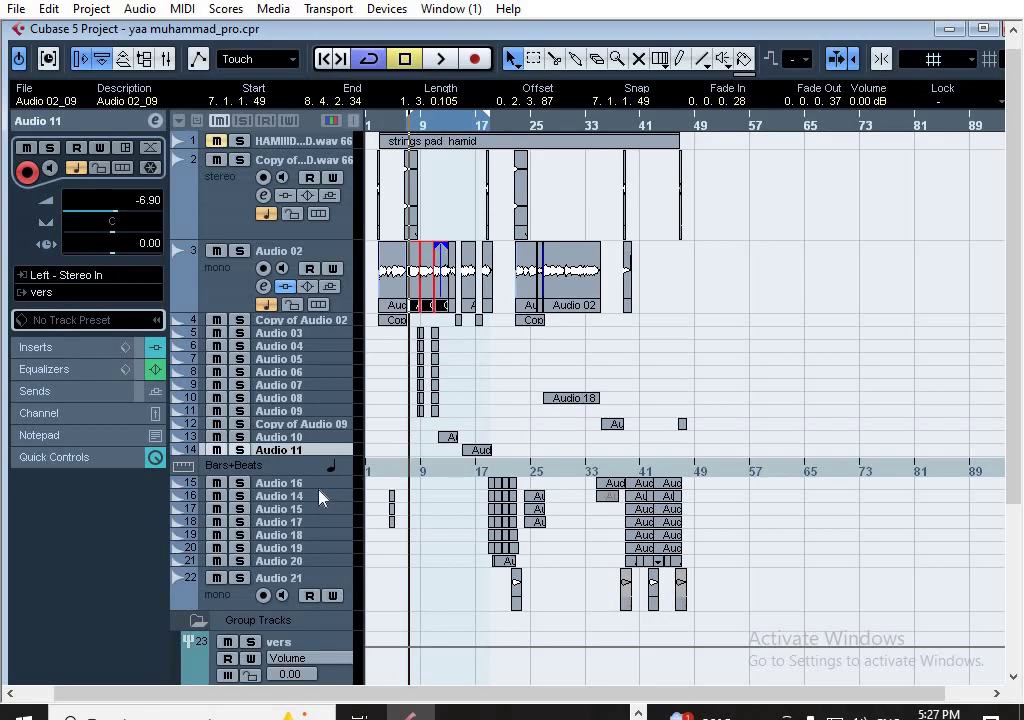
click(328, 399)
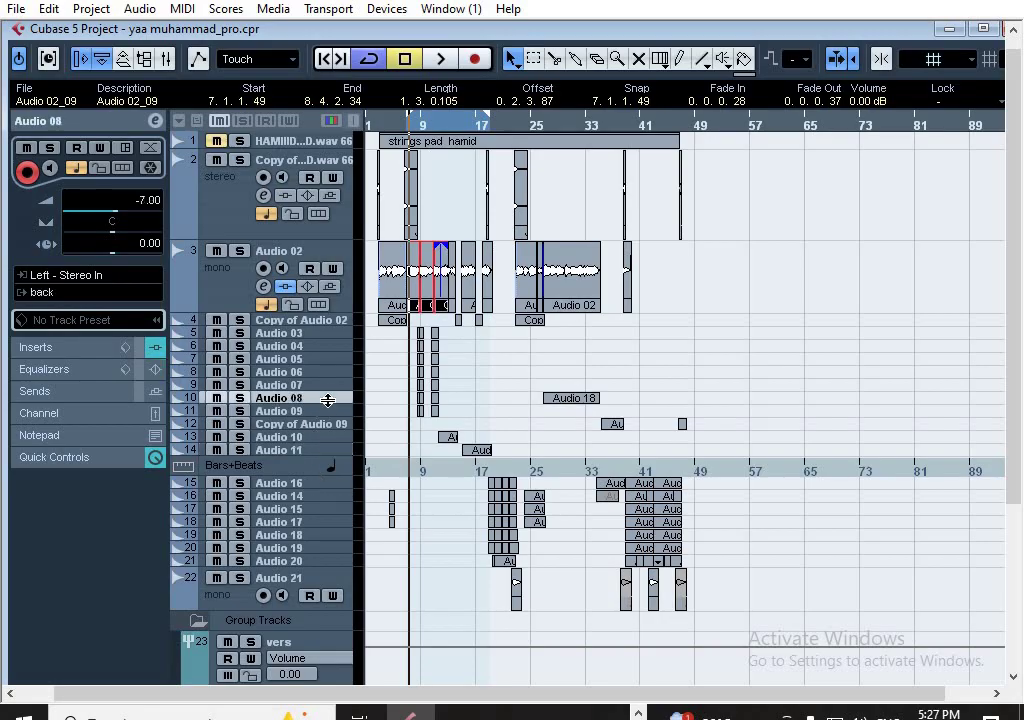
click(155, 121)
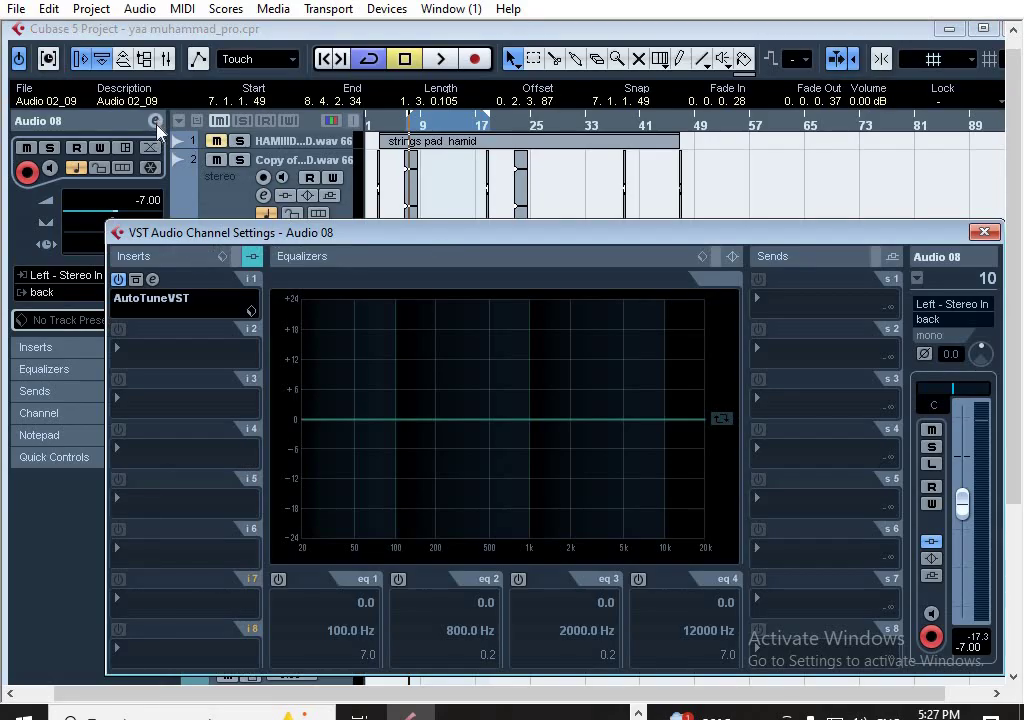
click(983, 233)
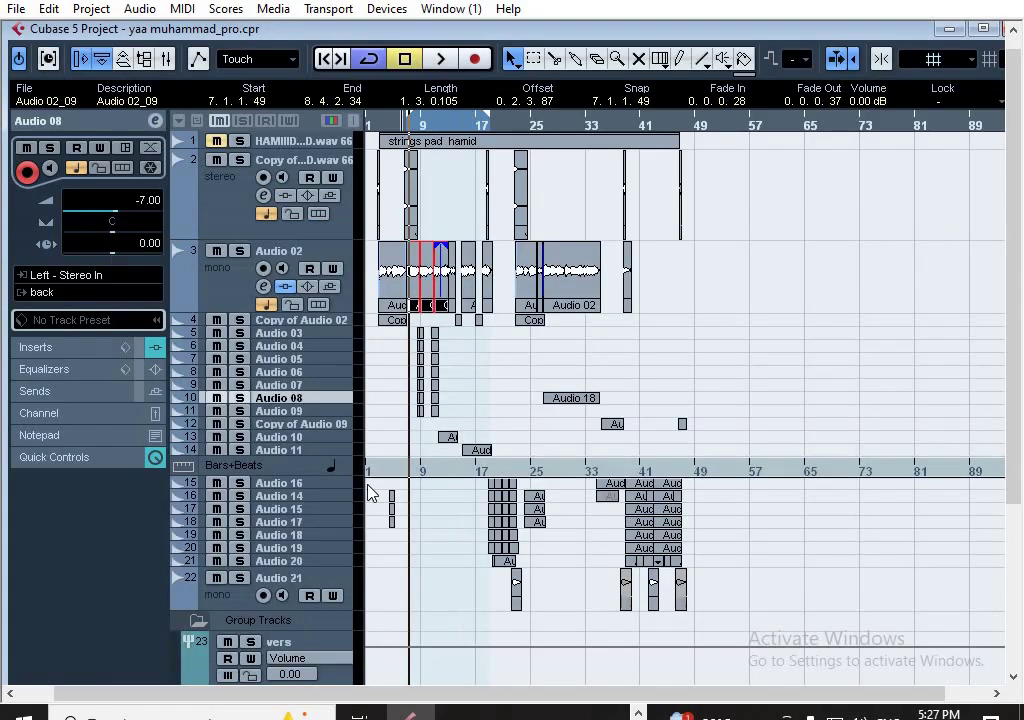
Select all events in the project and set the loop range to span them
scroll(1017, 297, down, 3)
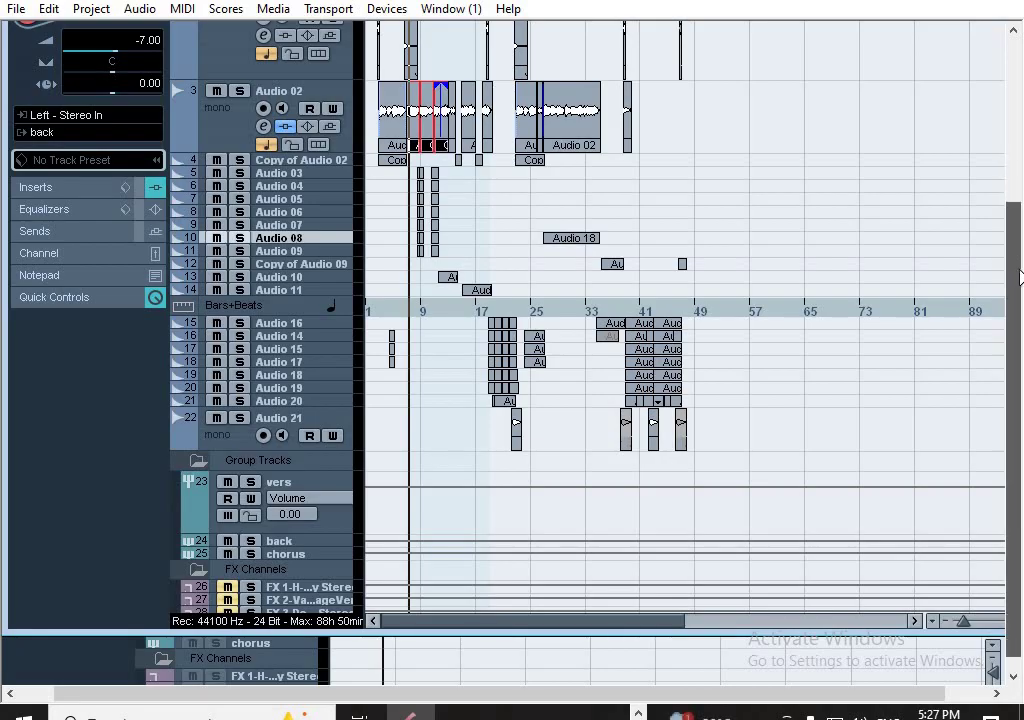
scroll(1020, 277, down, 1)
drag(1018, 268, 1006, 197)
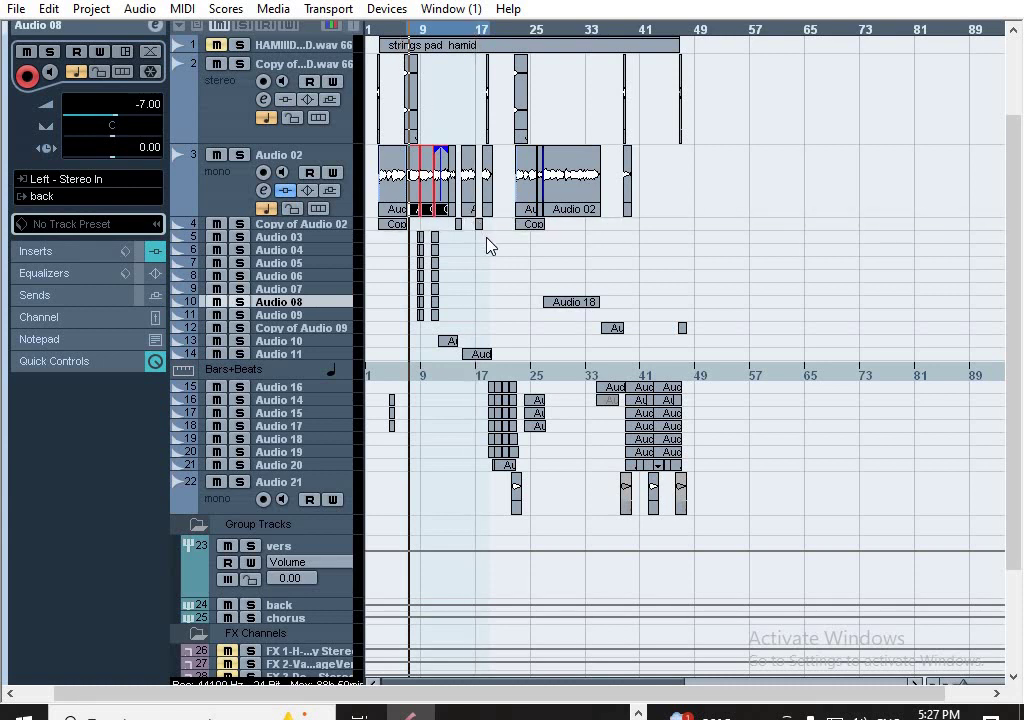
key(ctrl+a)
key(p)
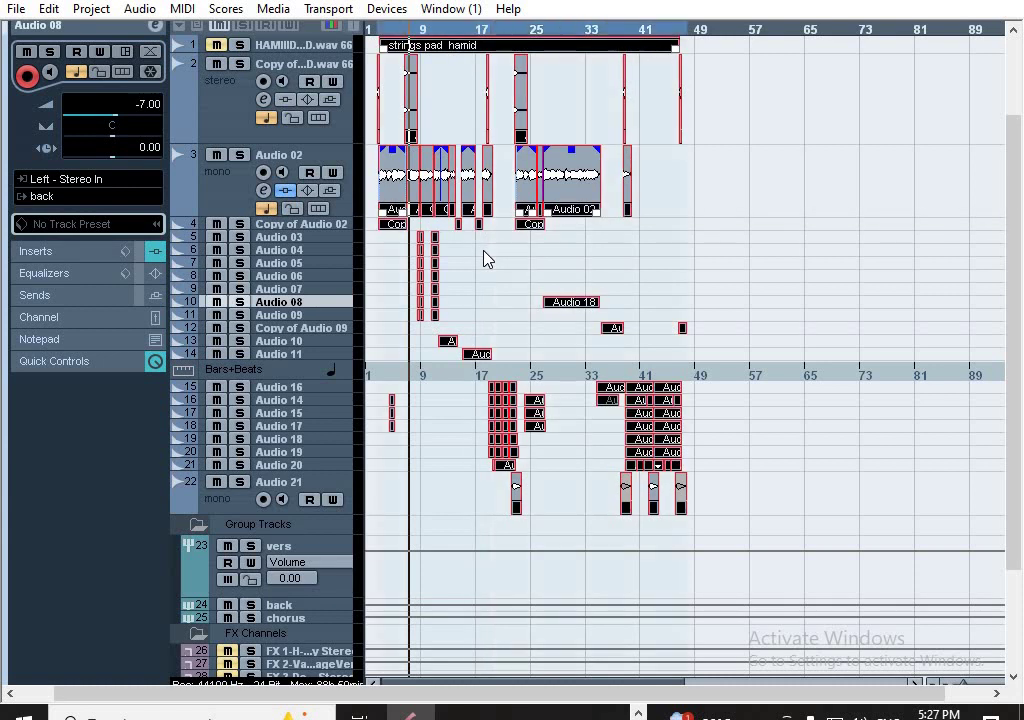
Audition the mix from the start of the strings pad event, then stop playback
click(381, 31)
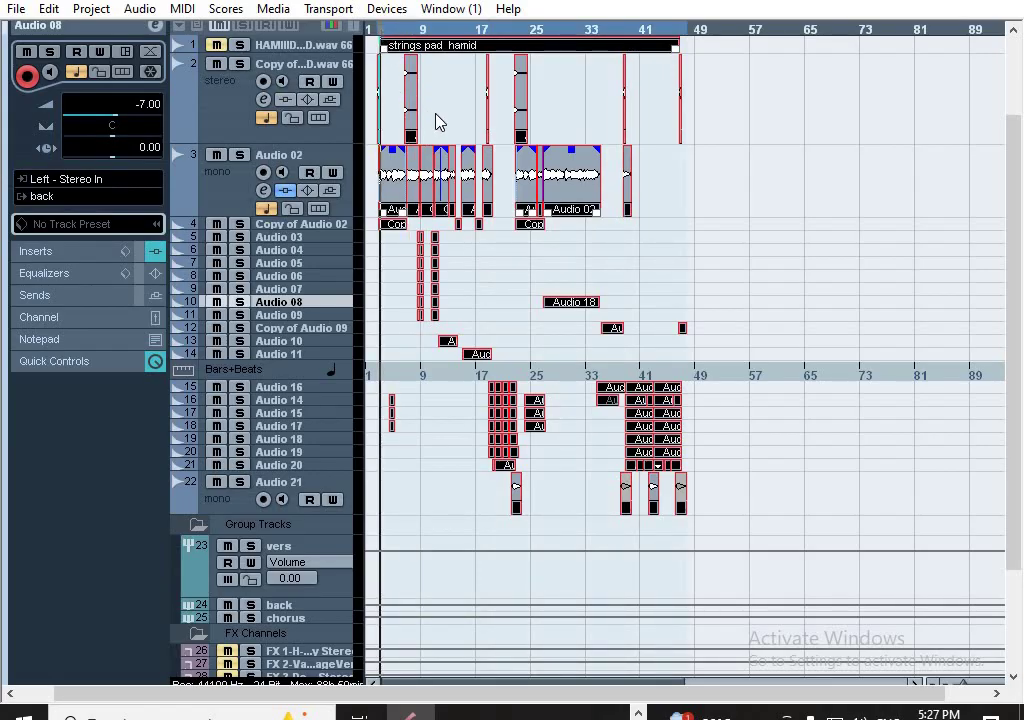
key(space)
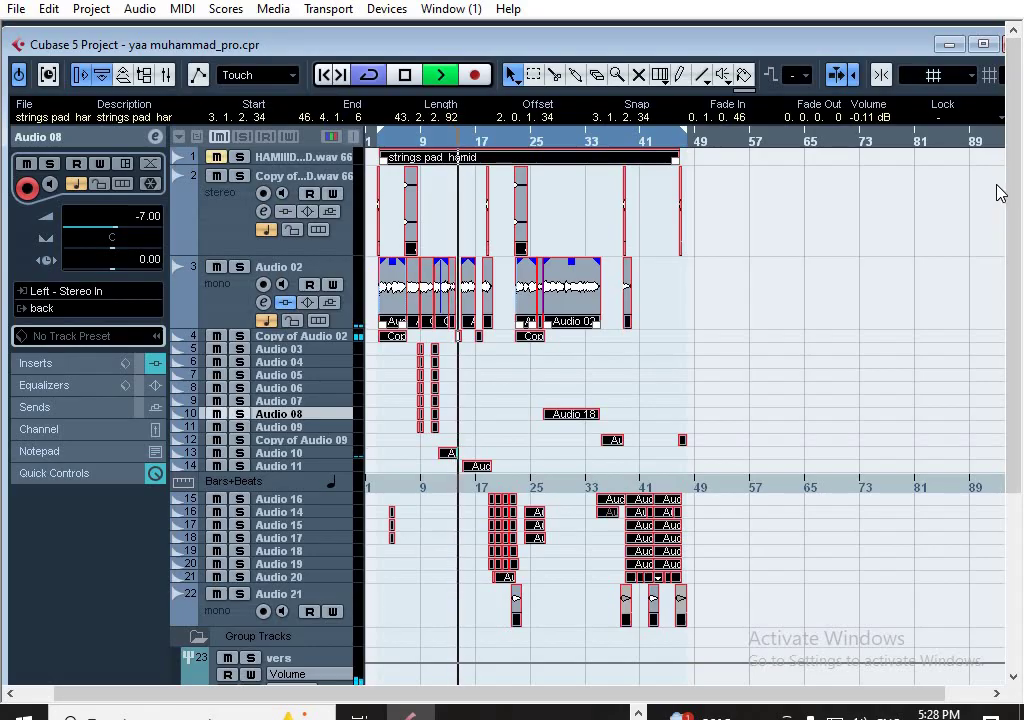
key(space)
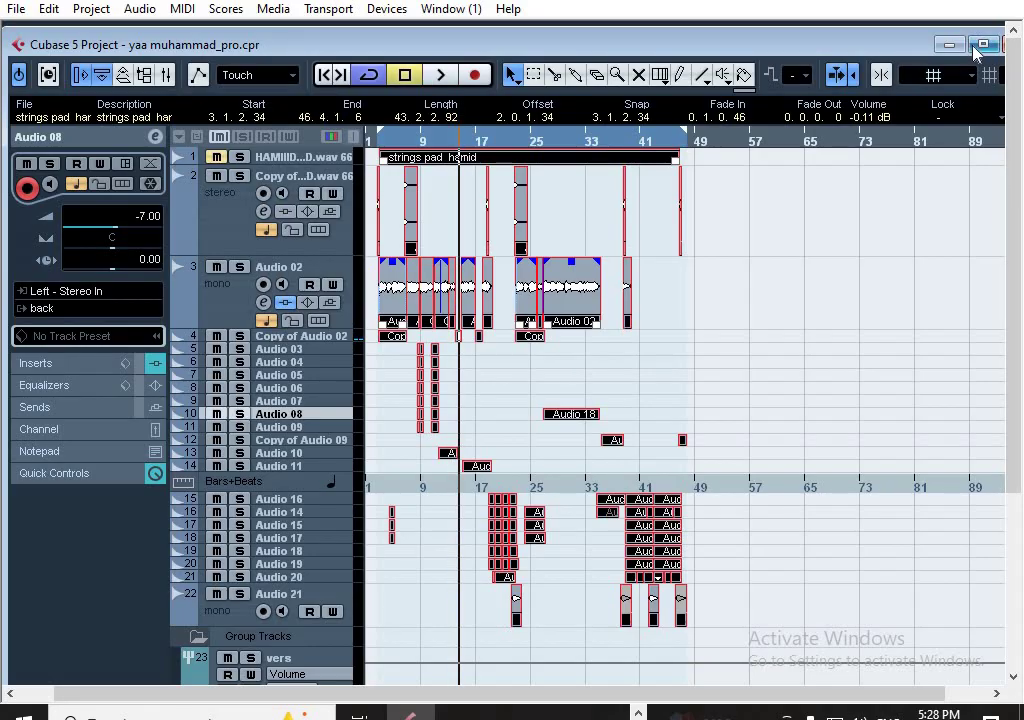
Maximize the project window, make the FX 1-H-Delay Stereo track taller and unmute it
double_click(785, 42)
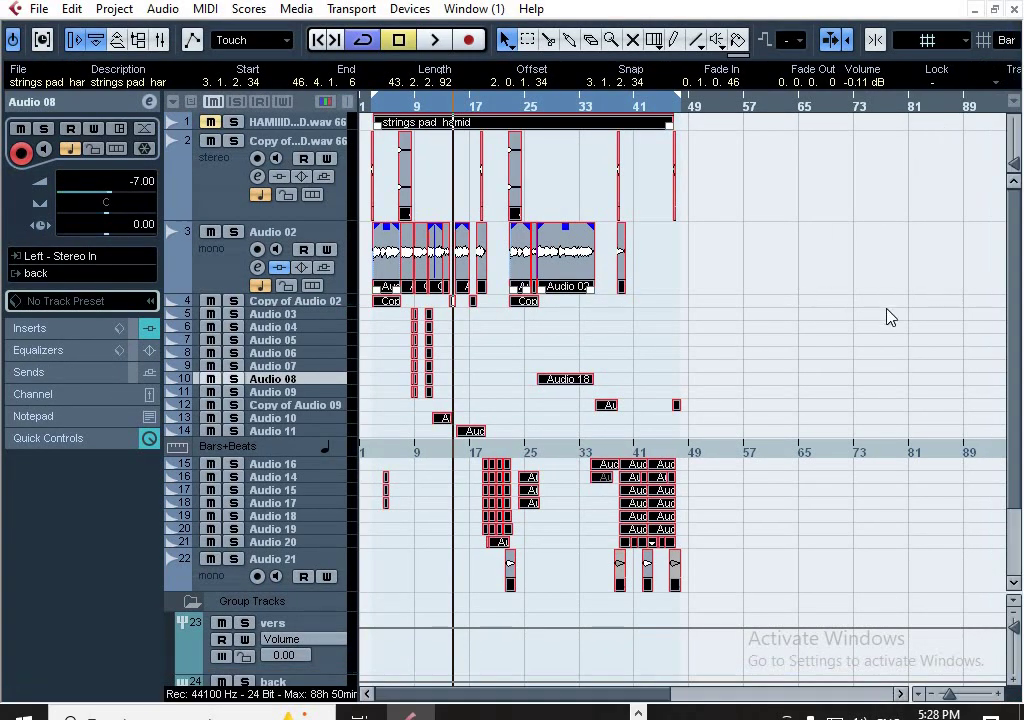
drag(1016, 265, 1018, 341)
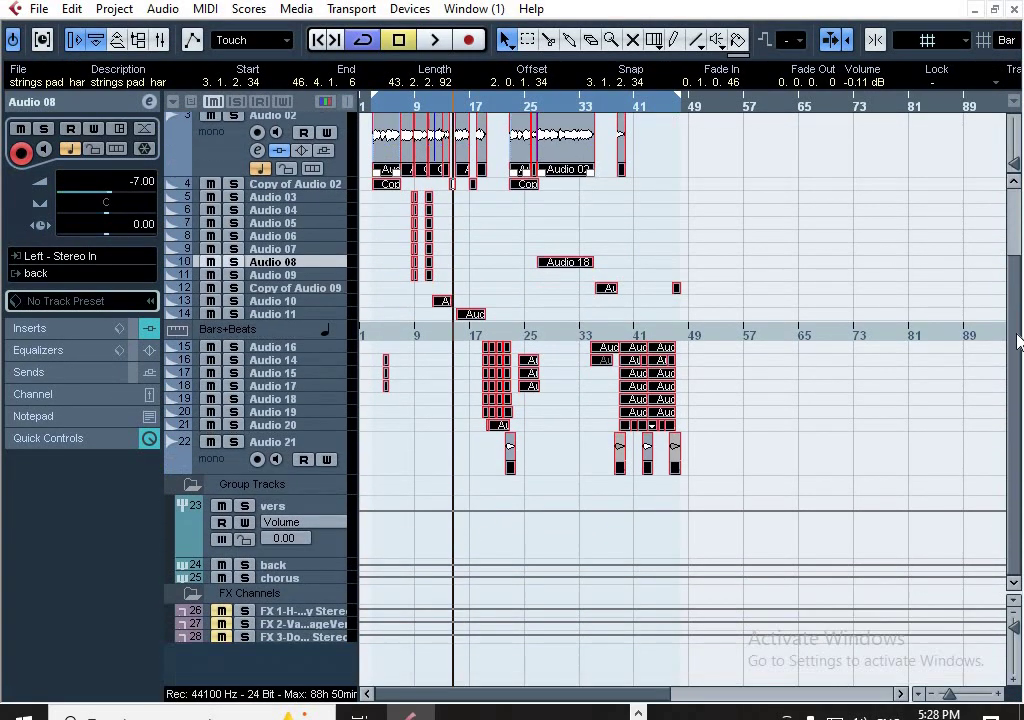
click(295, 614)
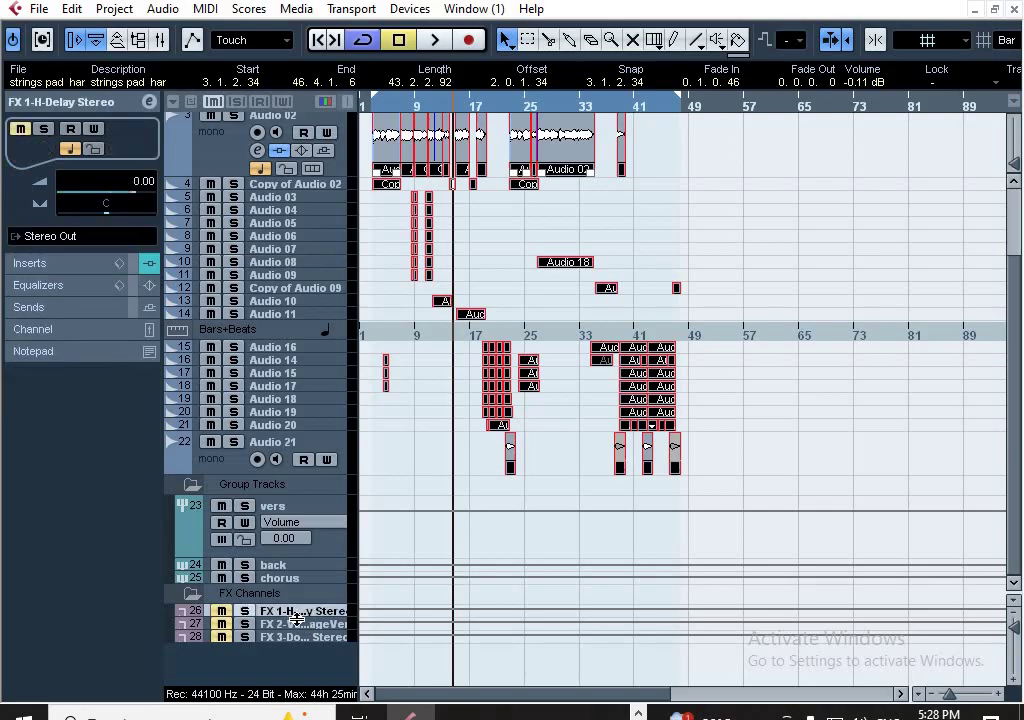
drag(298, 619, 300, 632)
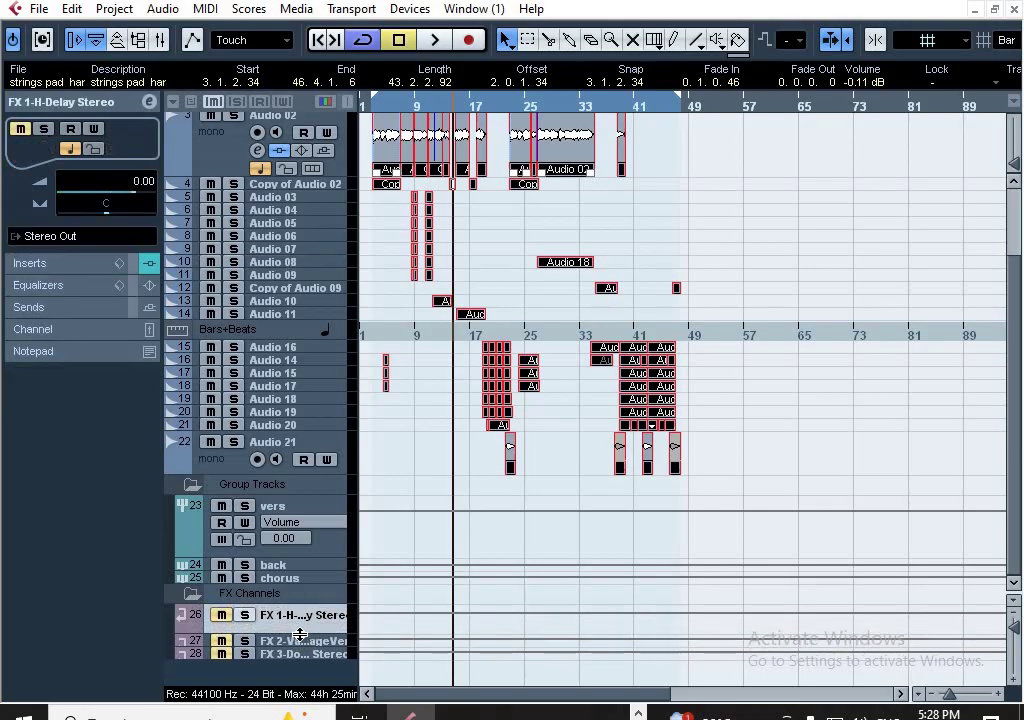
click(222, 615)
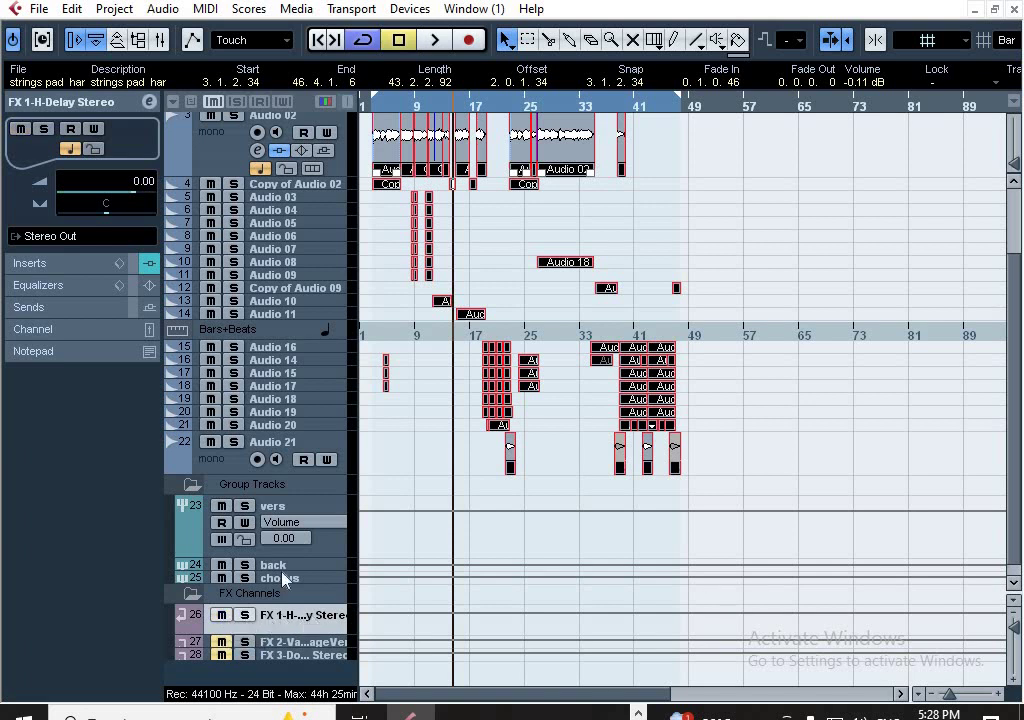
Open the FX 1-H-Delay Stereo channel settings and examine its C1 comp Stereo and Flanger inserts
click(150, 104)
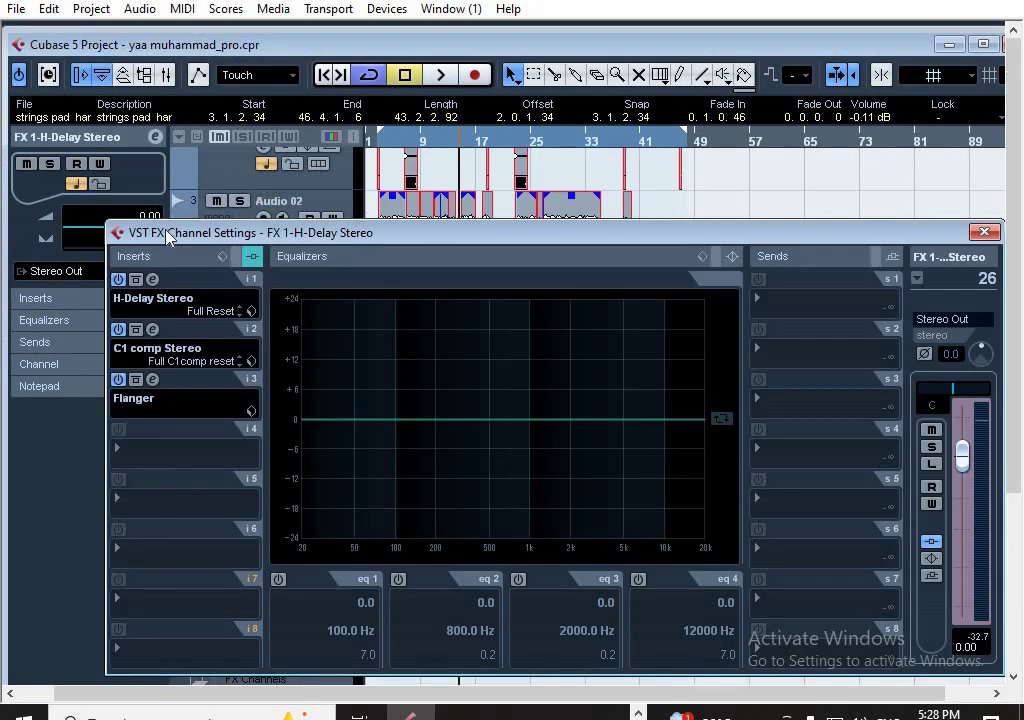
click(157, 346)
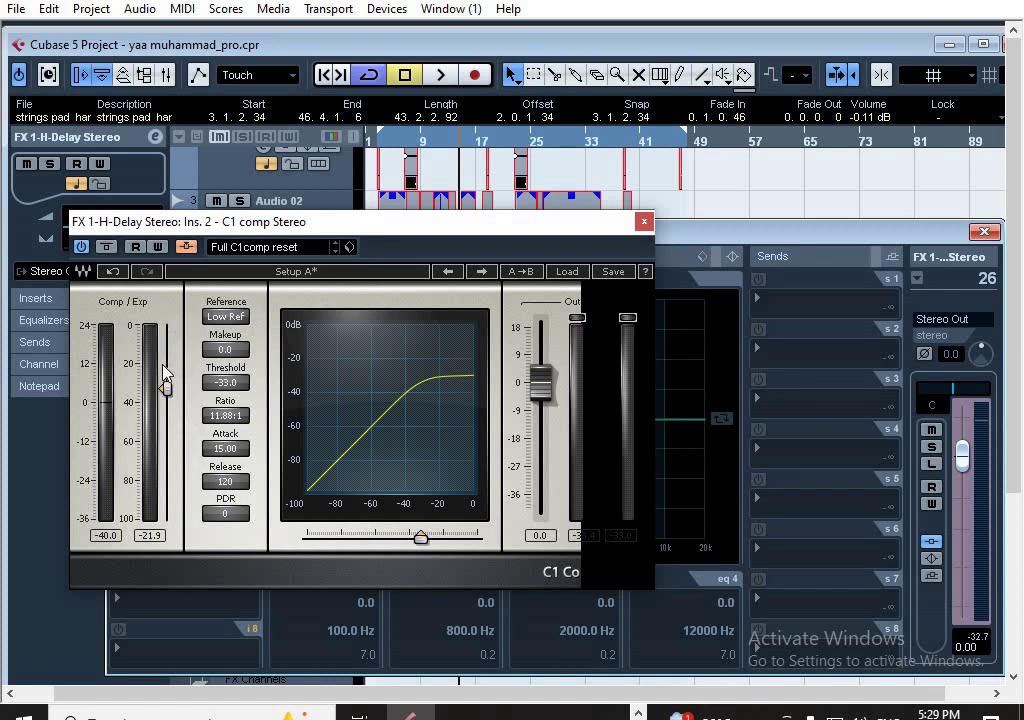
click(644, 222)
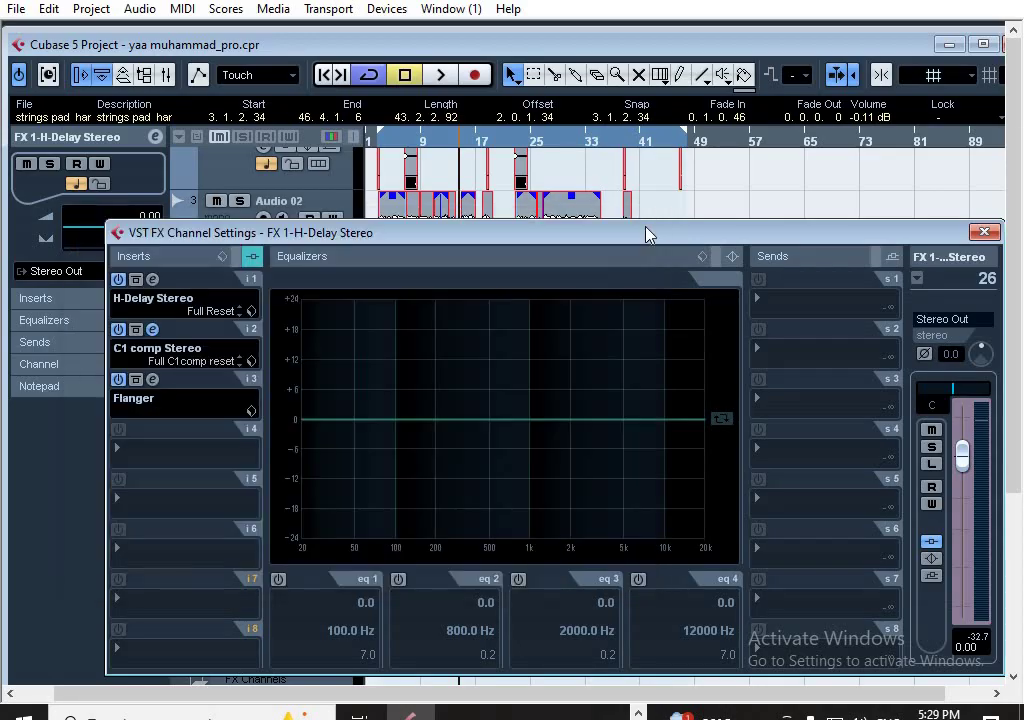
click(154, 393)
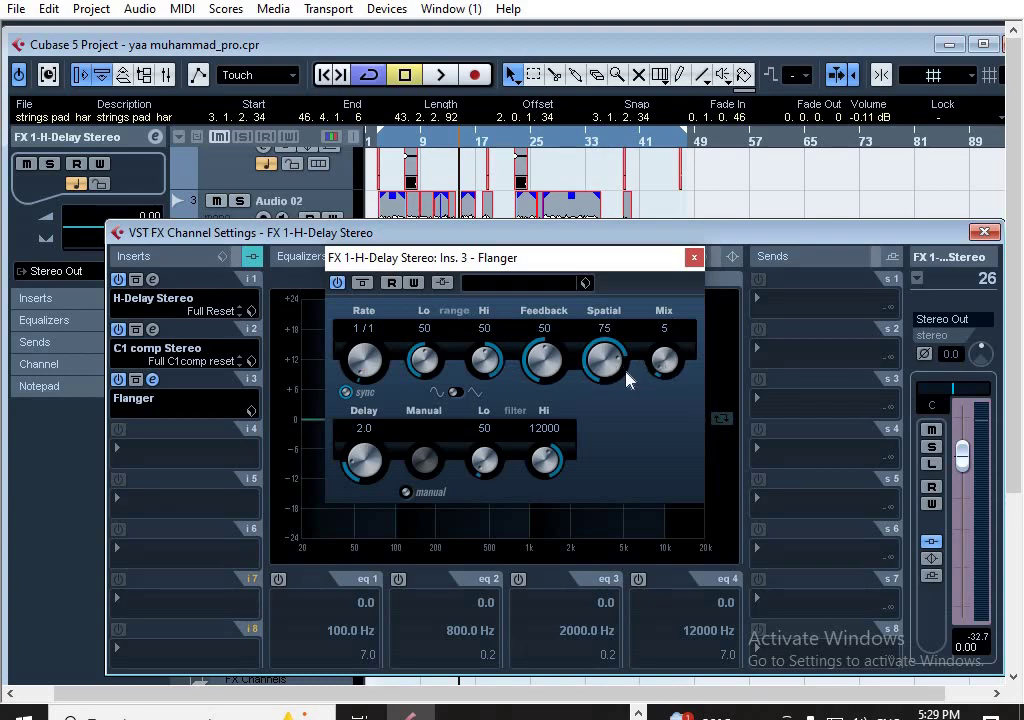
click(694, 260)
Audition the mix from about bar 5 with the FX 1 delay channel unmuted and stop playback with the vers group selected
key(space)
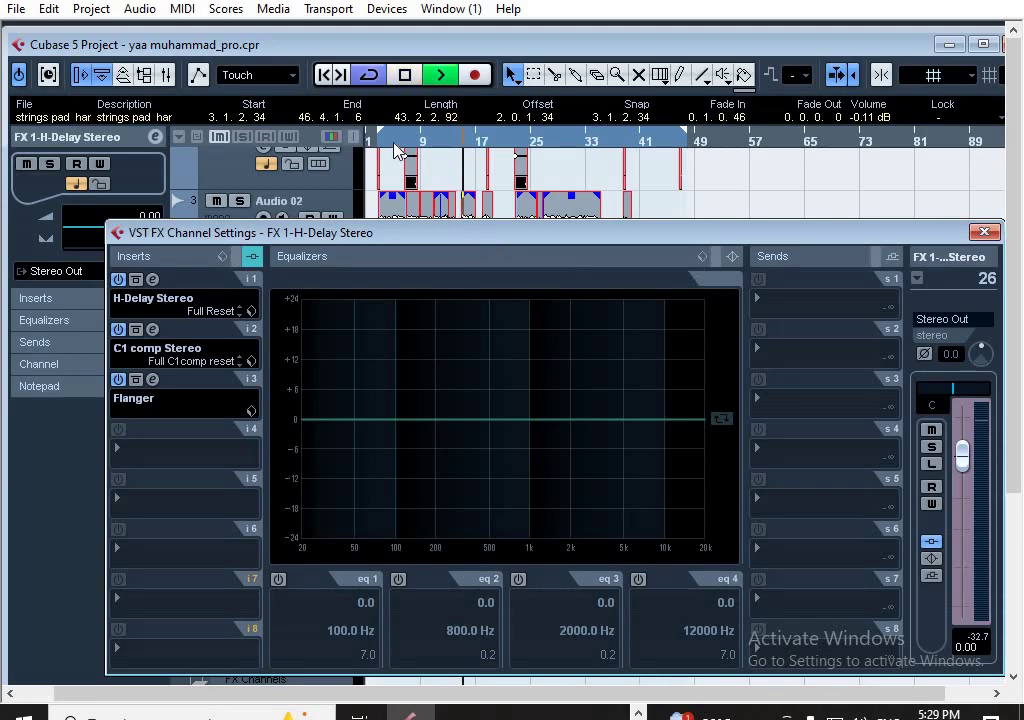
click(398, 150)
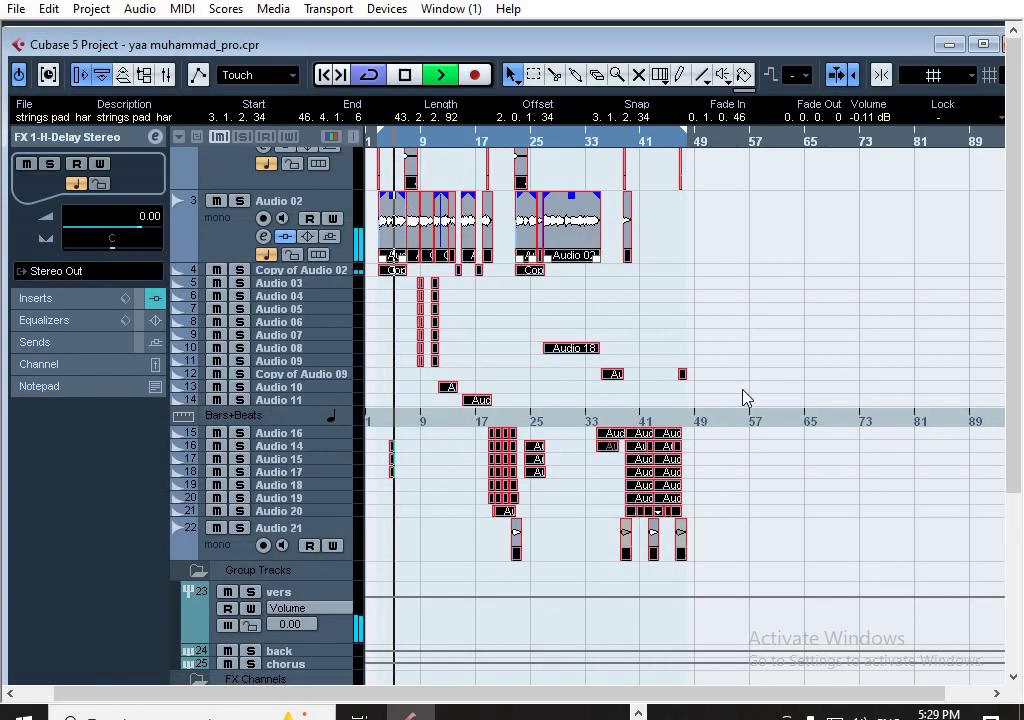
scroll(1015, 313, down, 3)
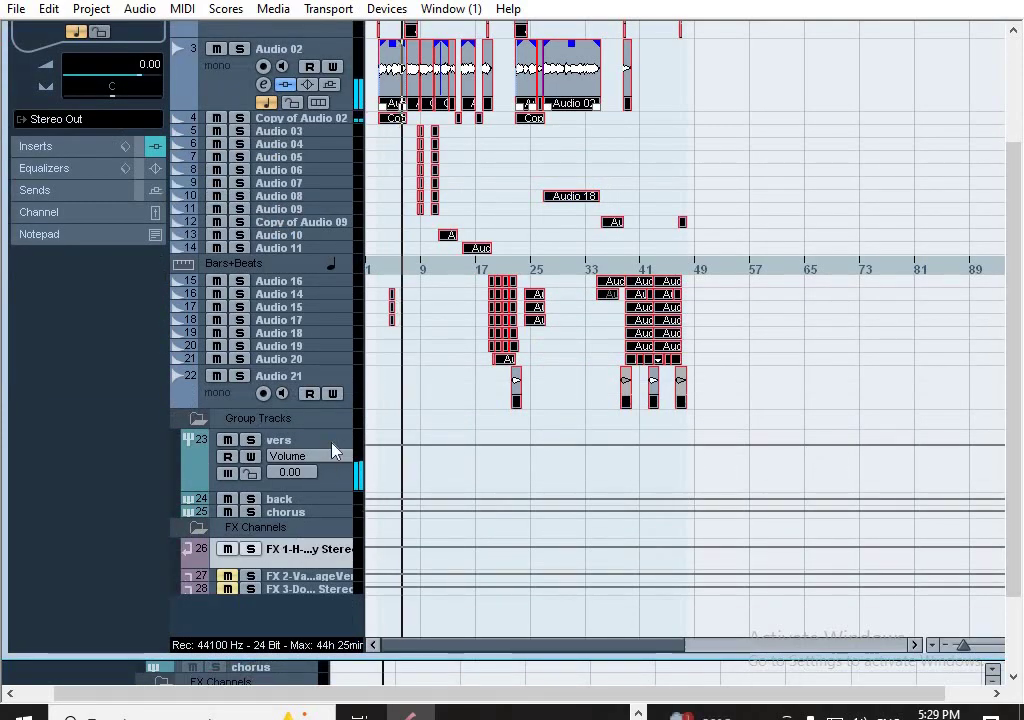
scroll(1015, 222, up, 3)
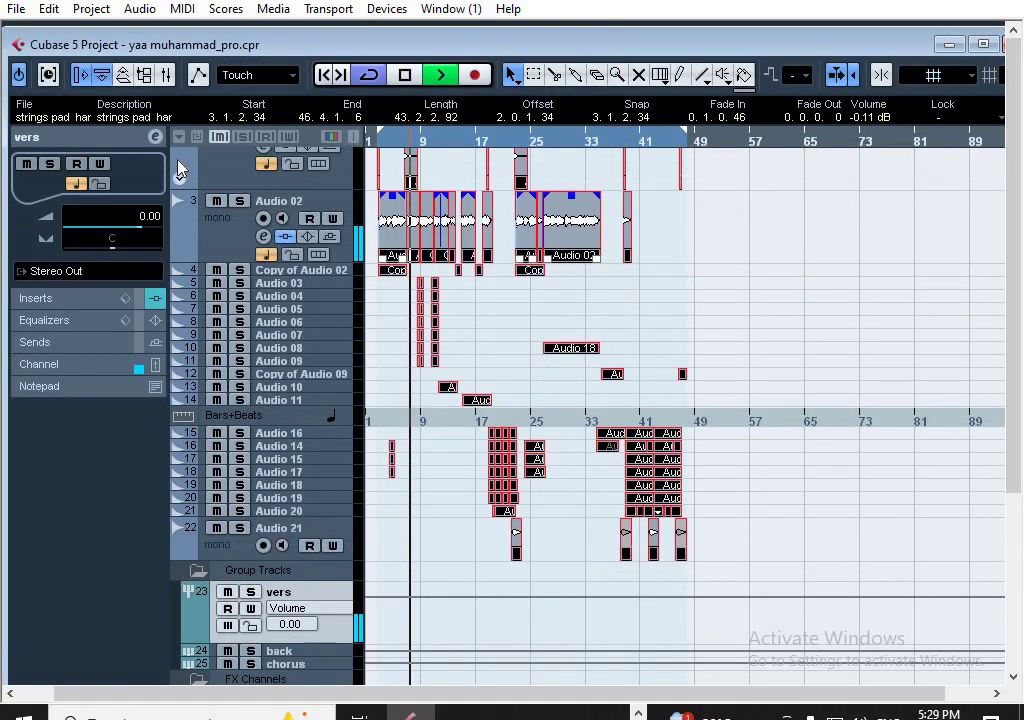
key(space)
Open the vers group's channel settings and activate sends 1 and 2 to the FX 1-H-Delay Stereo channel and its compressor
click(155, 137)
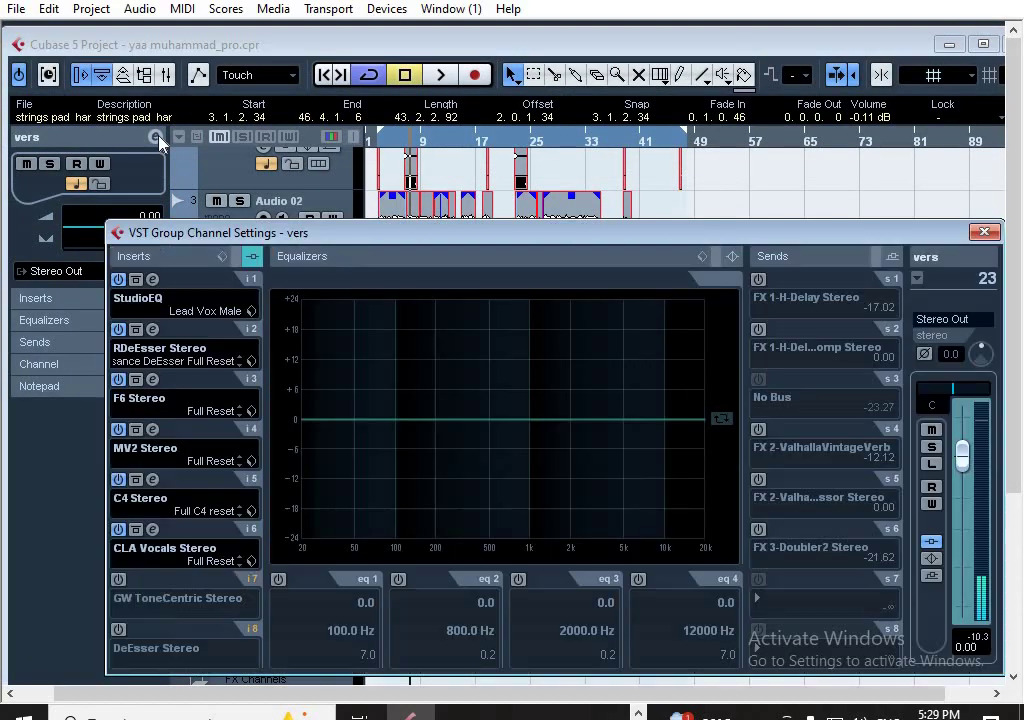
click(758, 280)
click(758, 329)
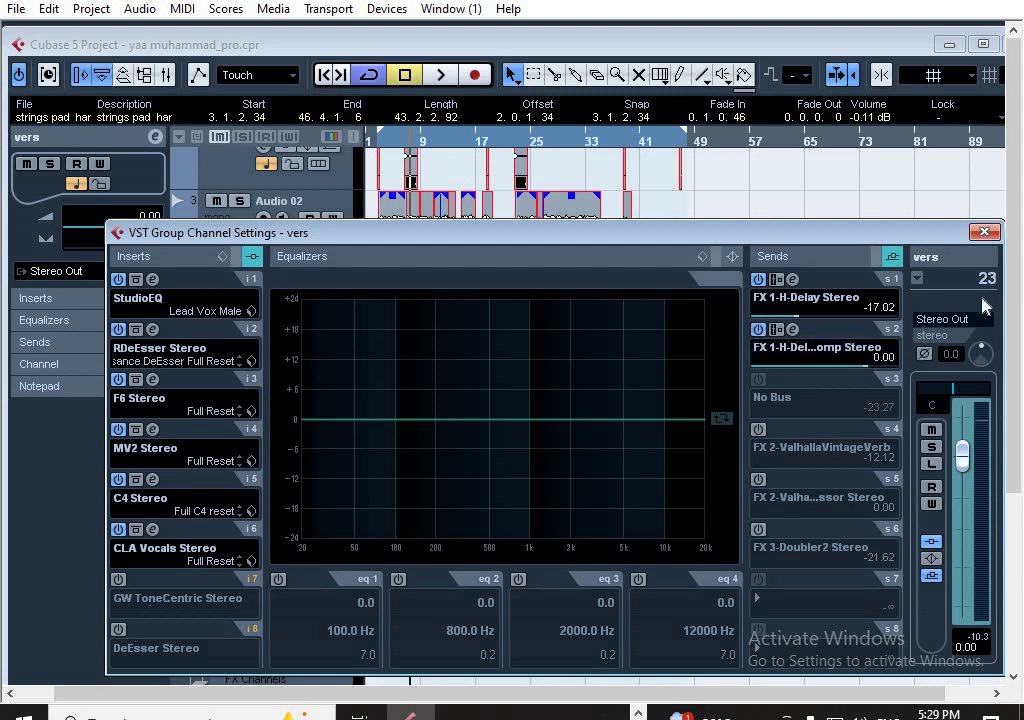
Audition the mix with the vers delay sends active, replay it from about bar 6 in the maximized project window, and stop playback
key(space)
click(984, 231)
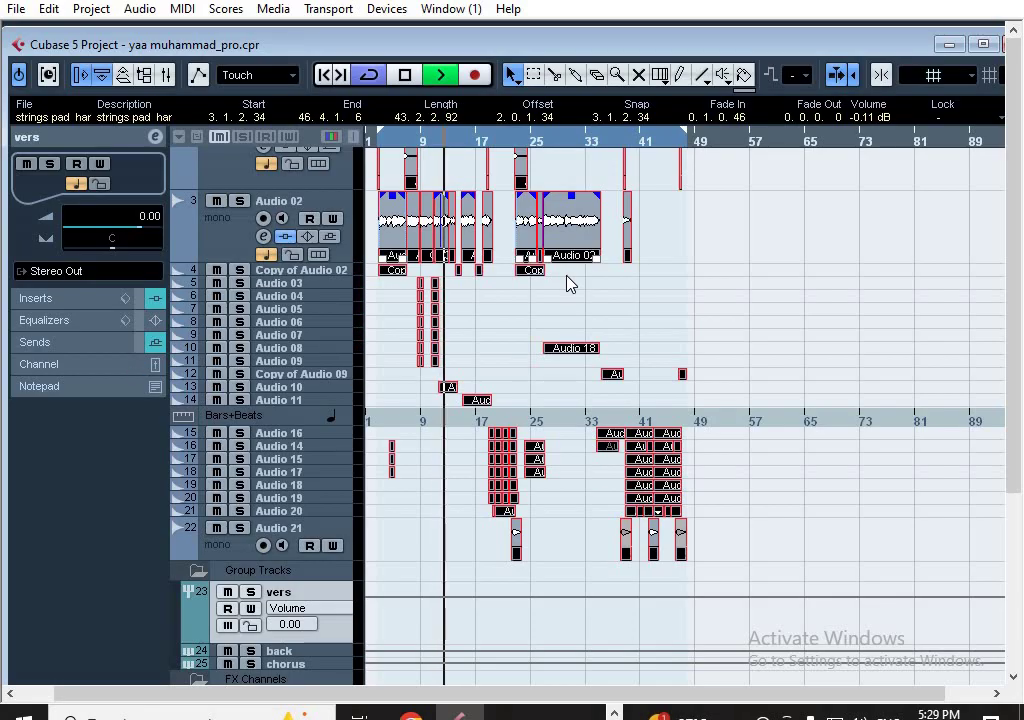
key(space)
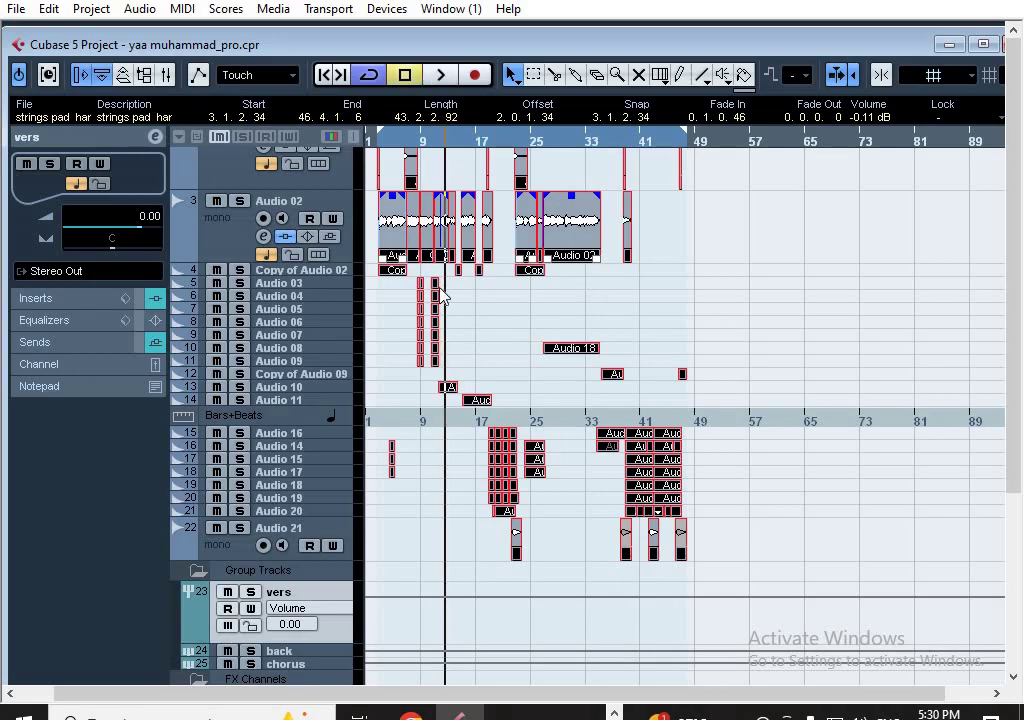
click(405, 143)
key(space)
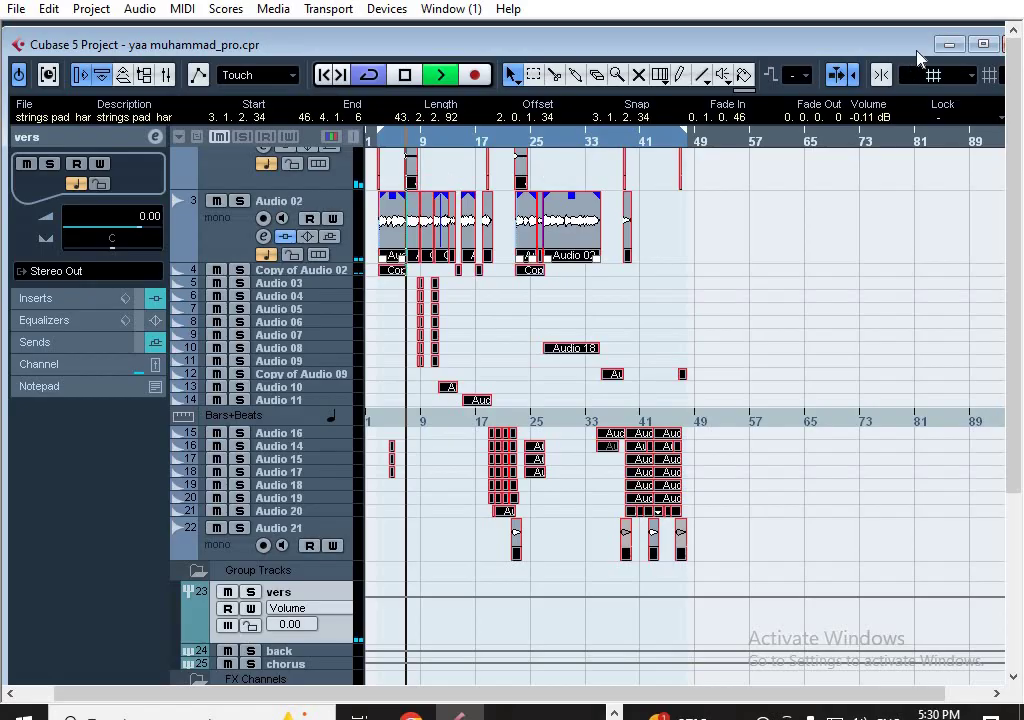
click(982, 47)
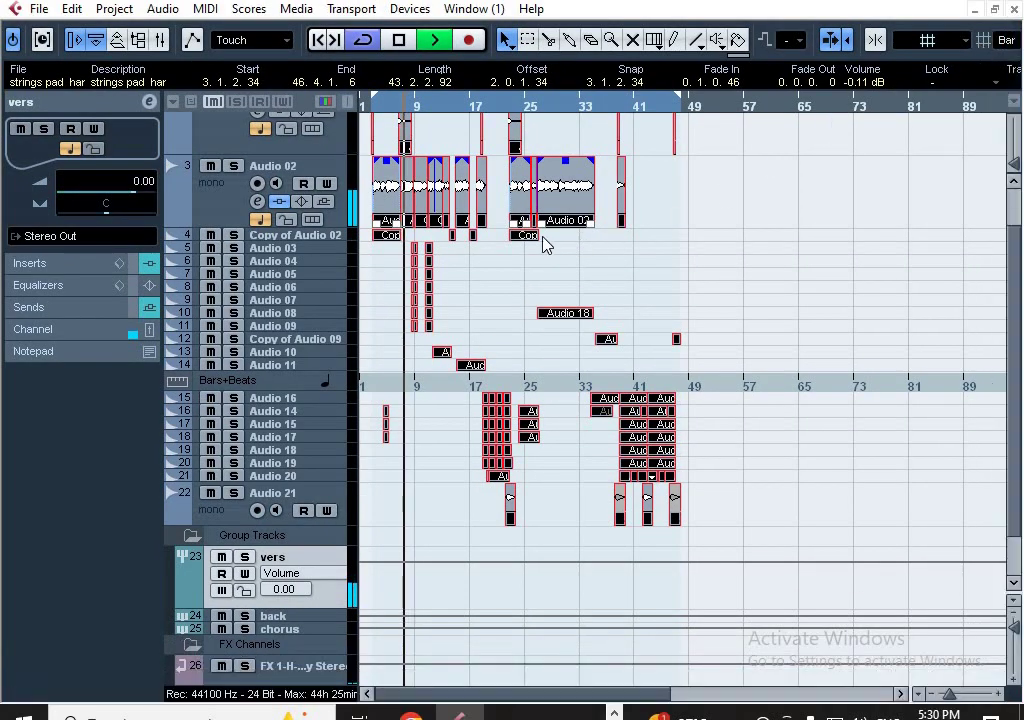
key(space)
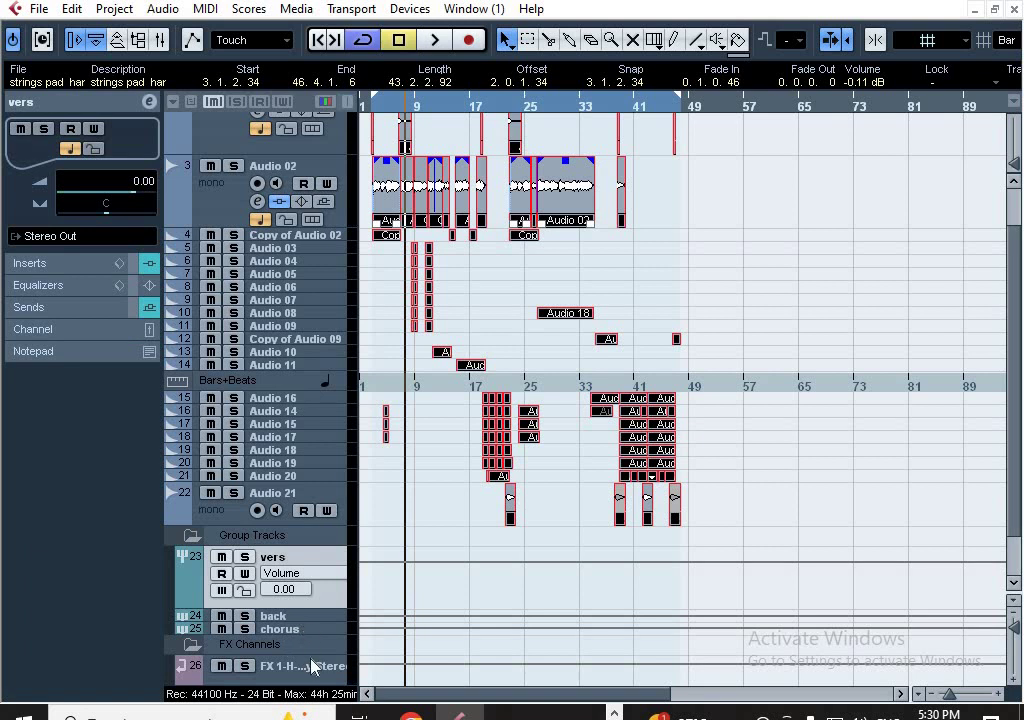
Check the vers group's sends, close its channel settings and unmute the FX 2-ValhallaVintageVerb track
click(150, 104)
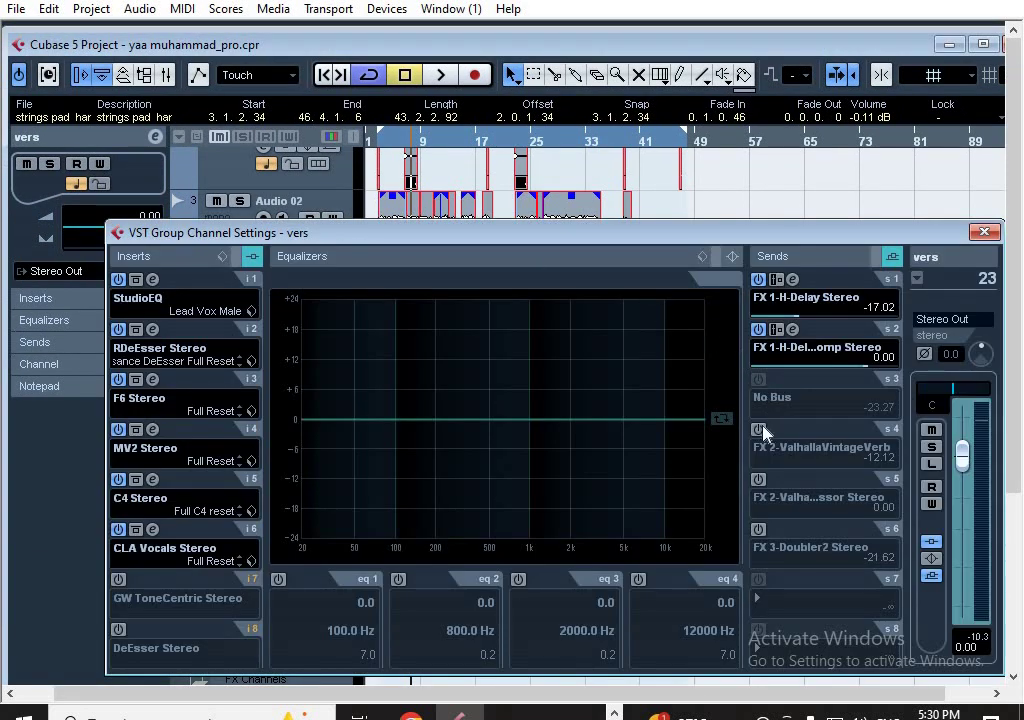
click(985, 231)
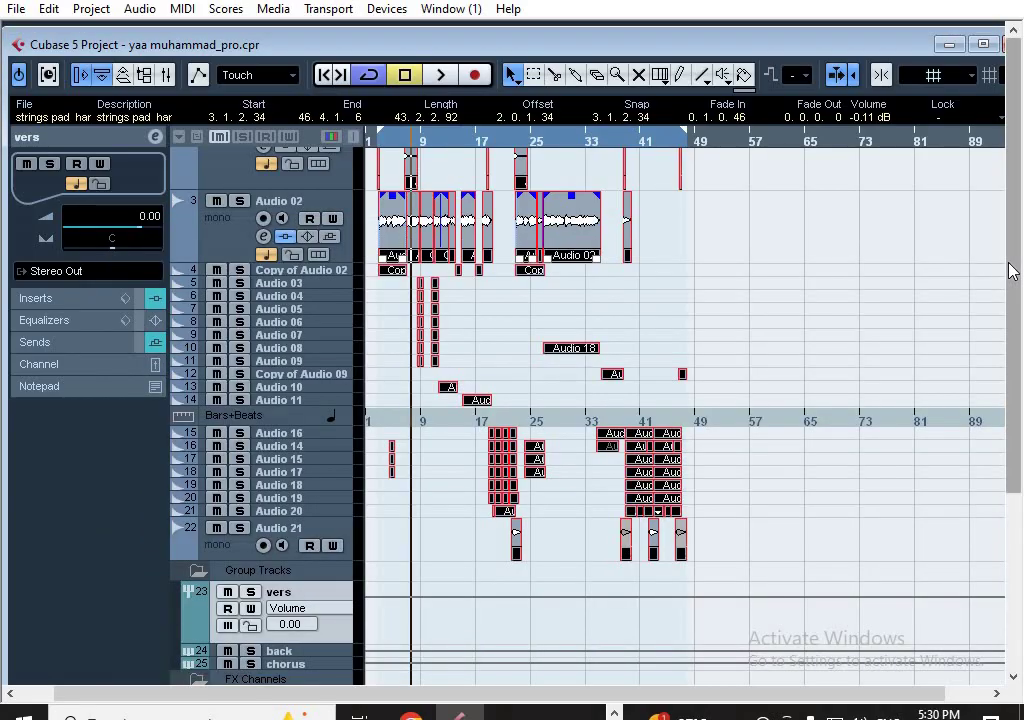
drag(1012, 344, 949, 437)
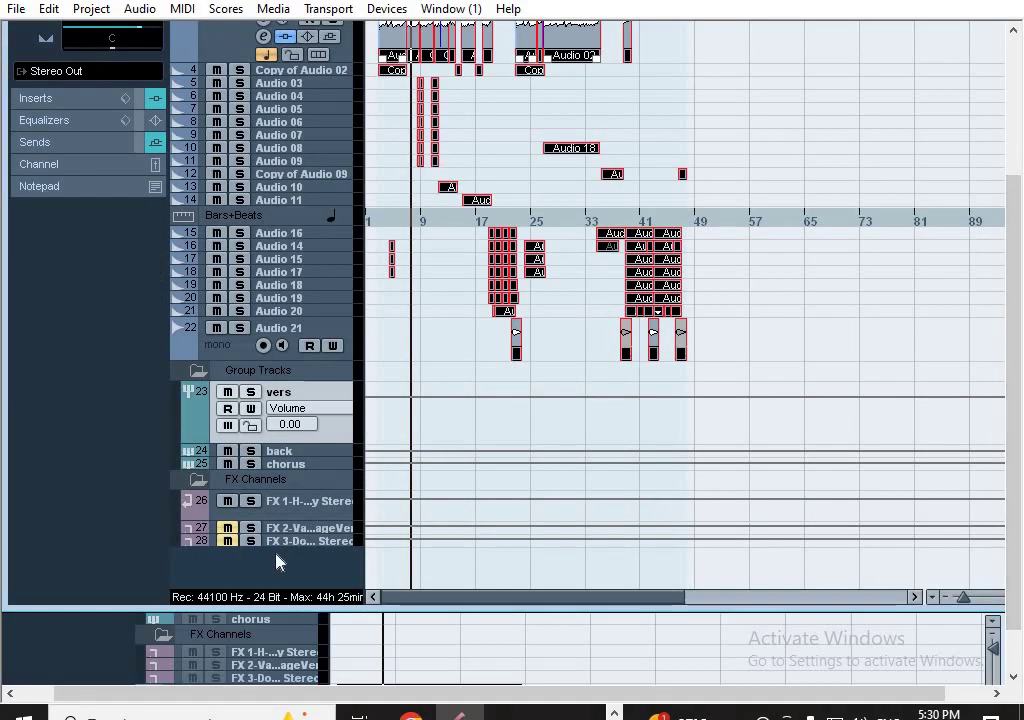
click(227, 528)
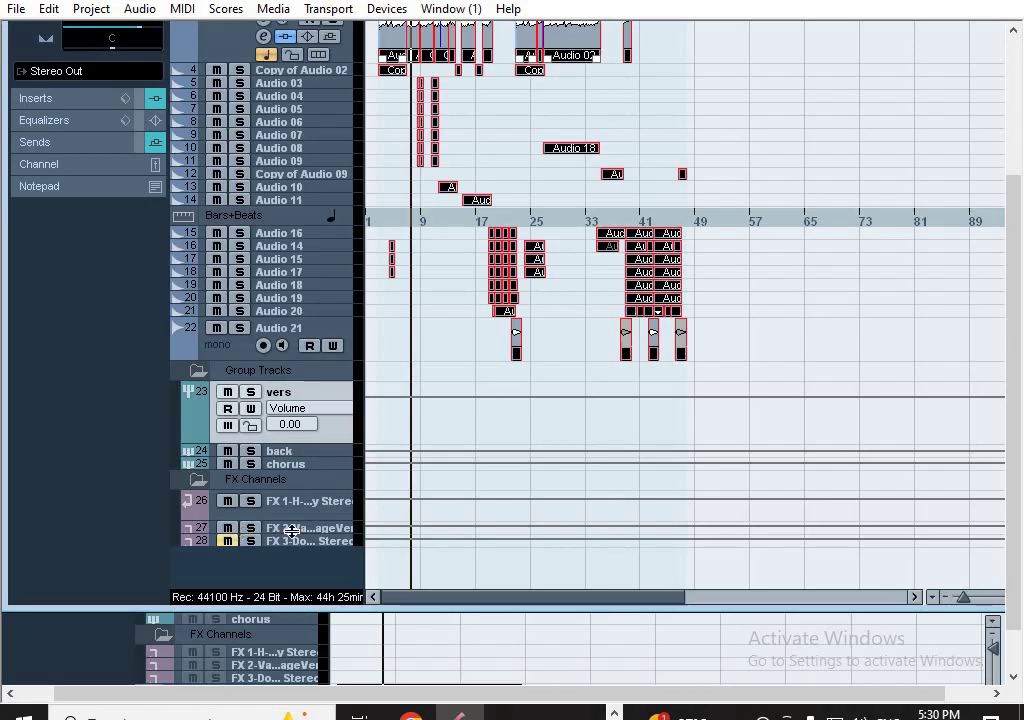
Open the FX 2-ValhallaVintageVerb channel settings and examine its Roomworks SE and RCompressor Stereo inserts
drag(1013, 235, 1013, 145)
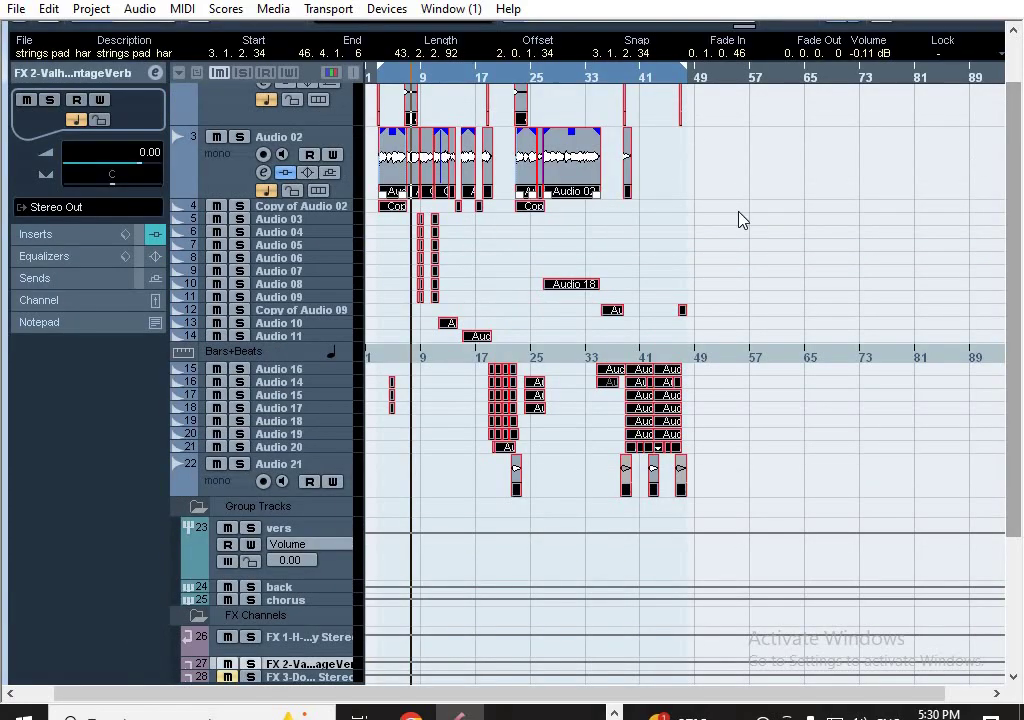
click(155, 74)
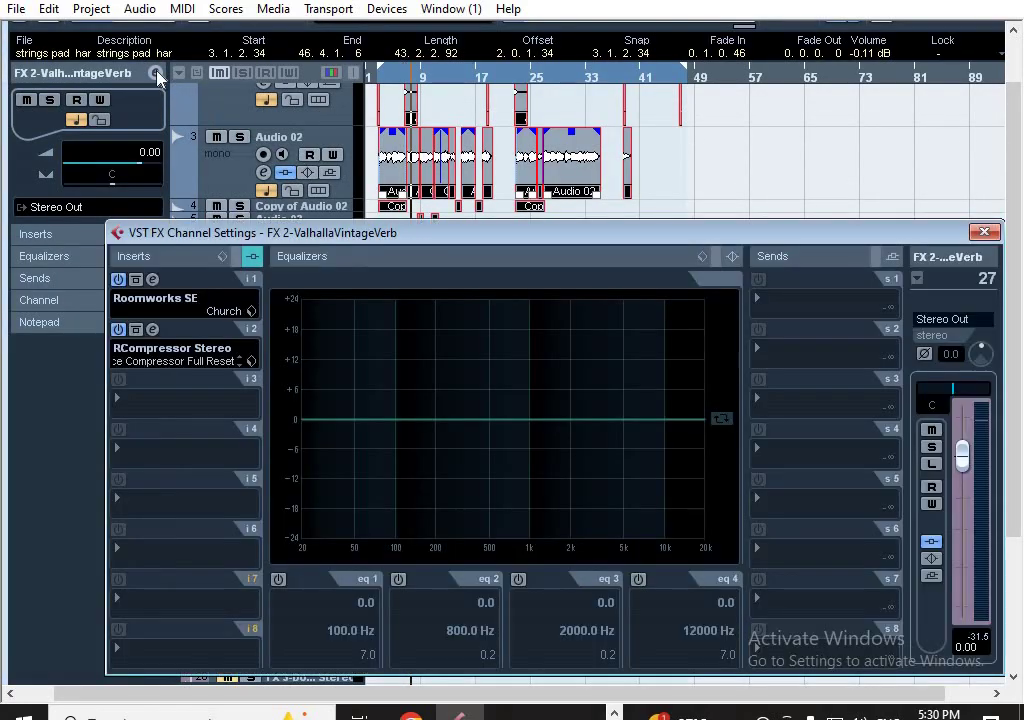
click(152, 280)
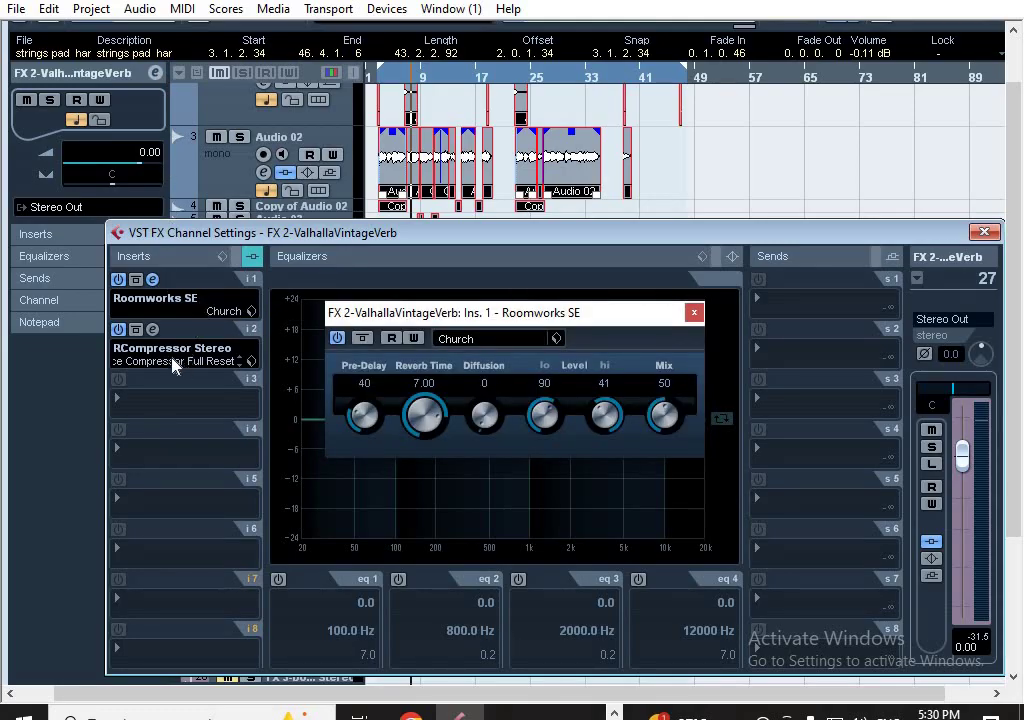
click(153, 331)
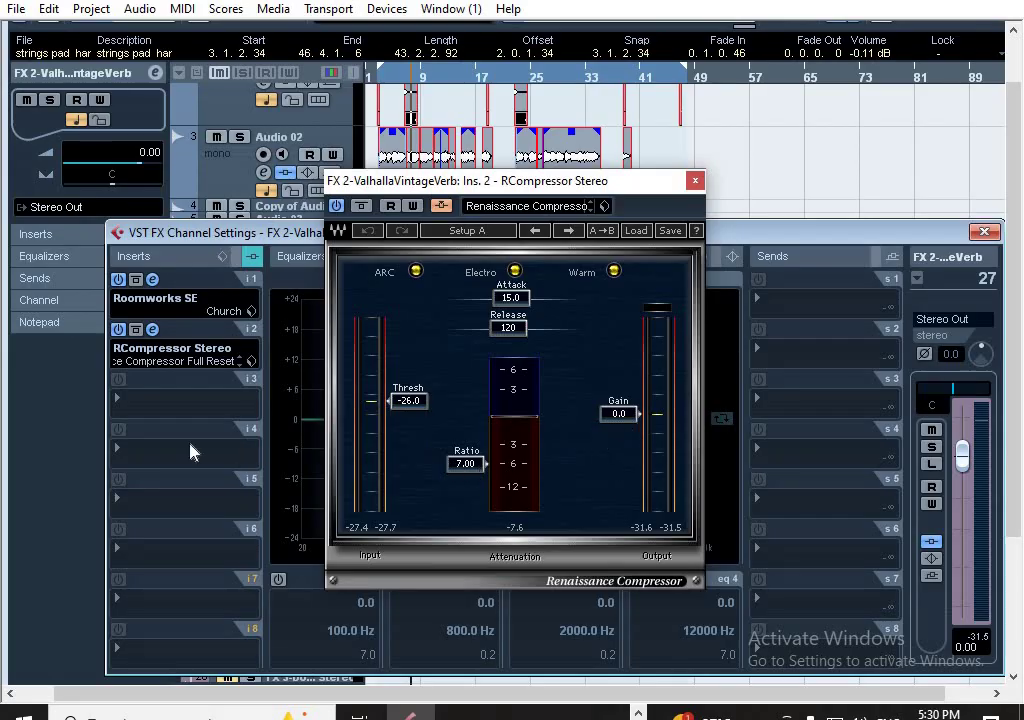
Load REQ 6 Stereo in insert slot 3 of the FX 2 channel and enable its band 1 low cut at 295 Hz
click(166, 413)
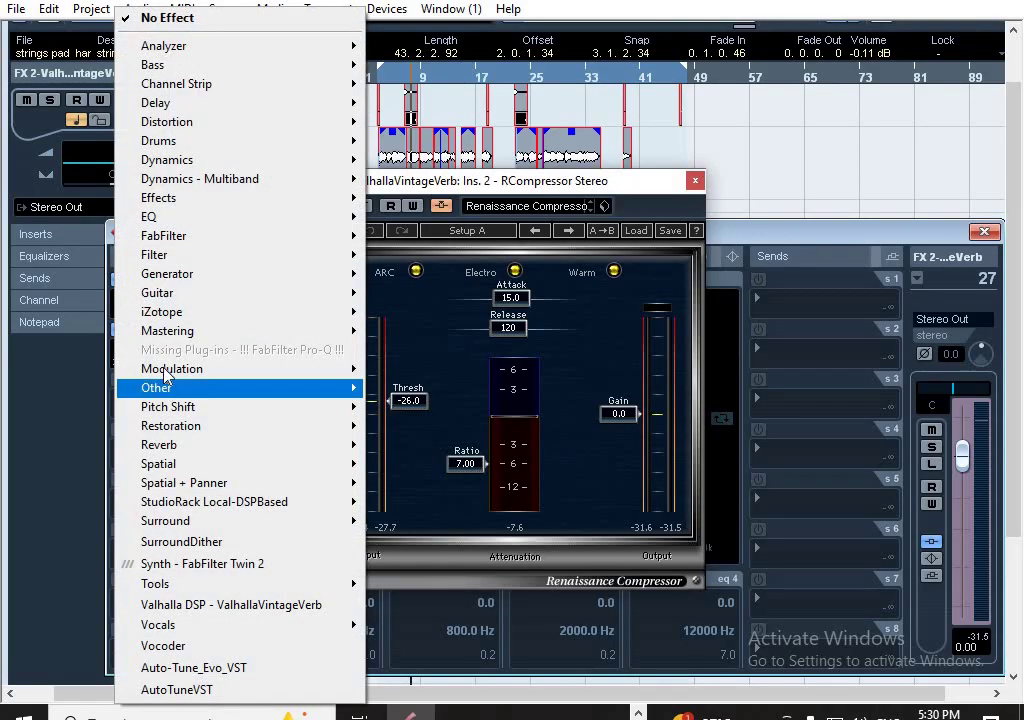
mouse_move(166, 230)
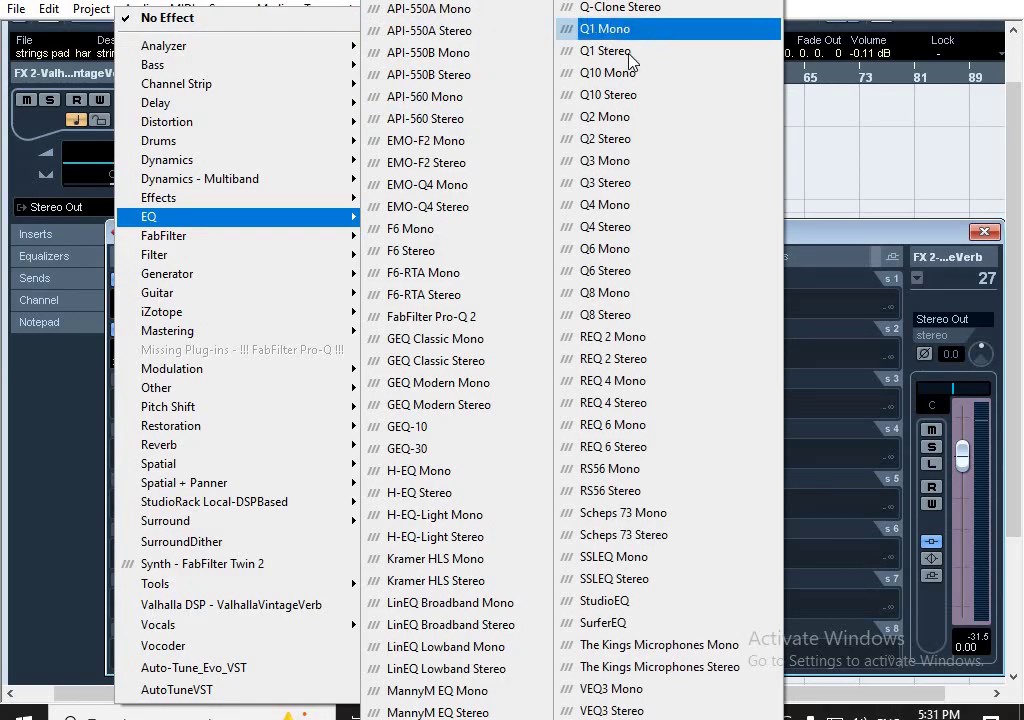
click(625, 449)
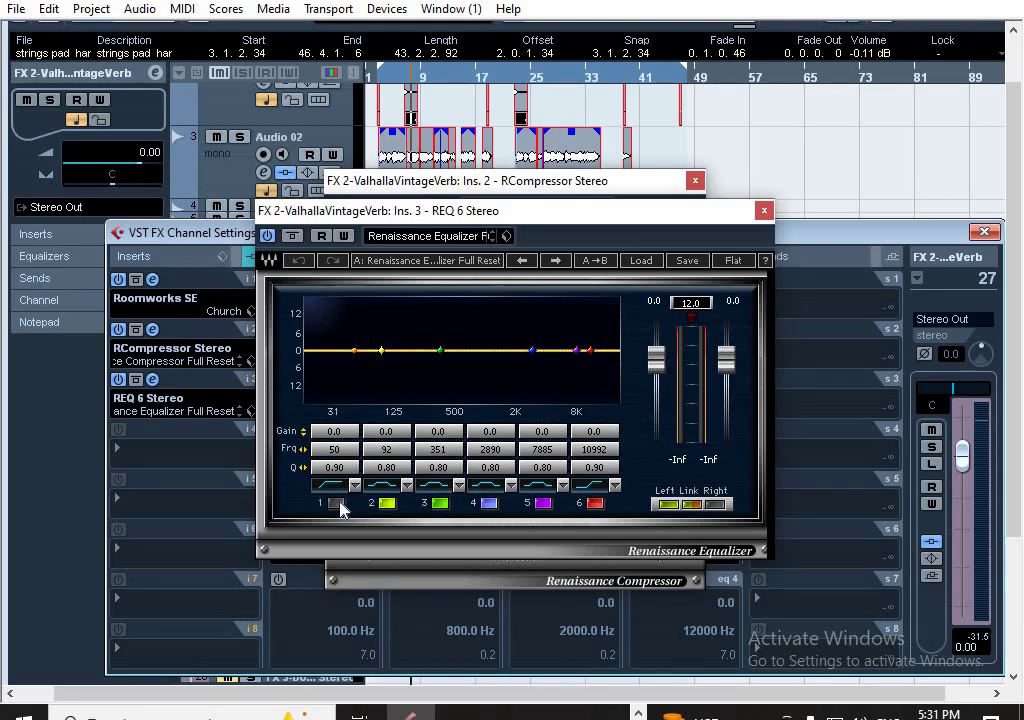
click(336, 503)
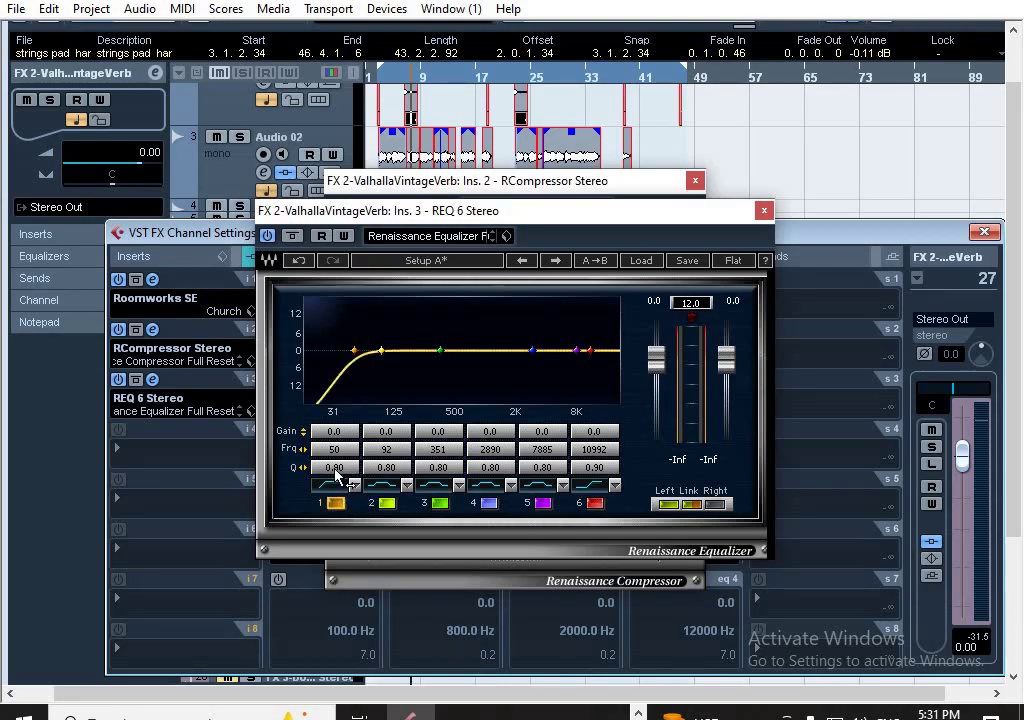
drag(335, 455, 335, 389)
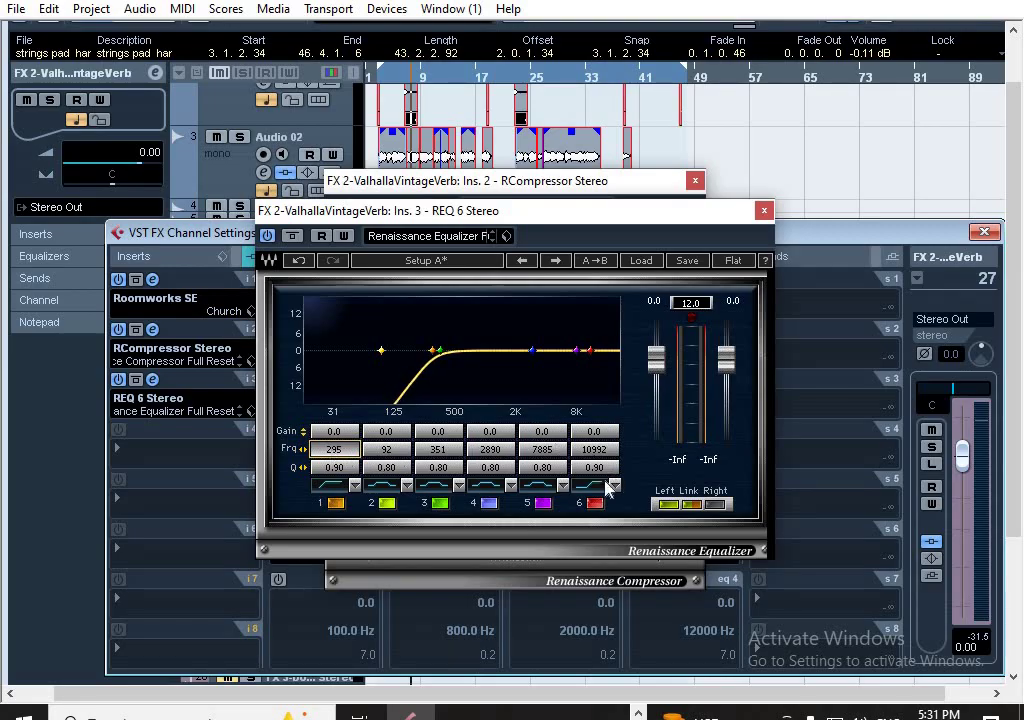
Change REQ 6 band 6 to Low-Pass, set its frequency to 7716 Hz and close the equalizer
click(614, 490)
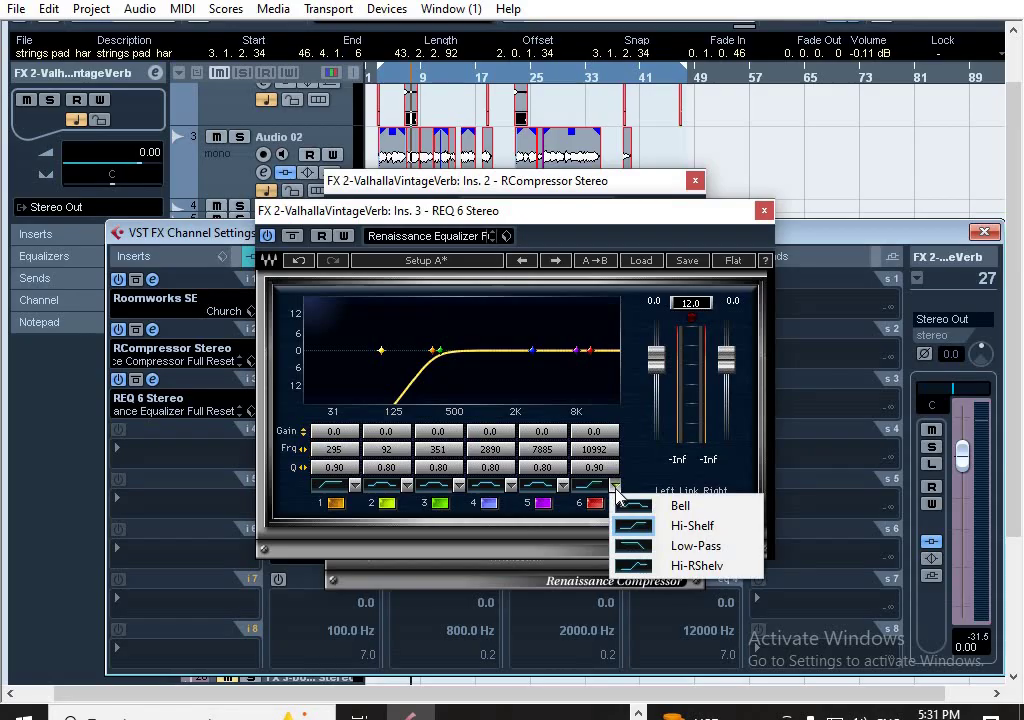
click(677, 550)
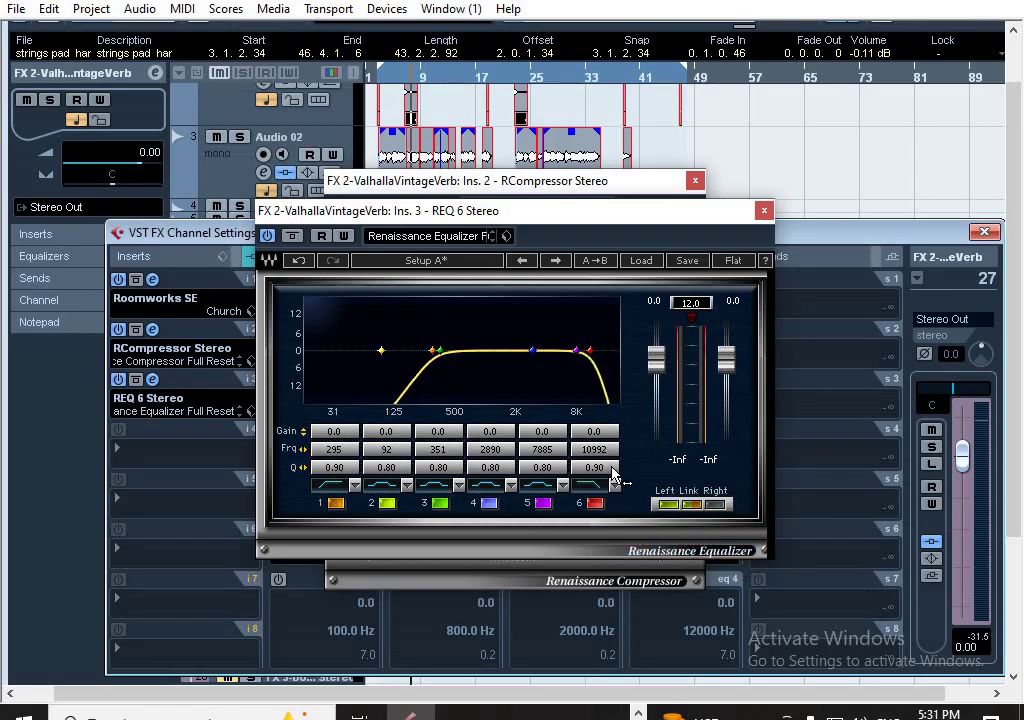
drag(602, 452, 534, 452)
drag(594, 449, 616, 449)
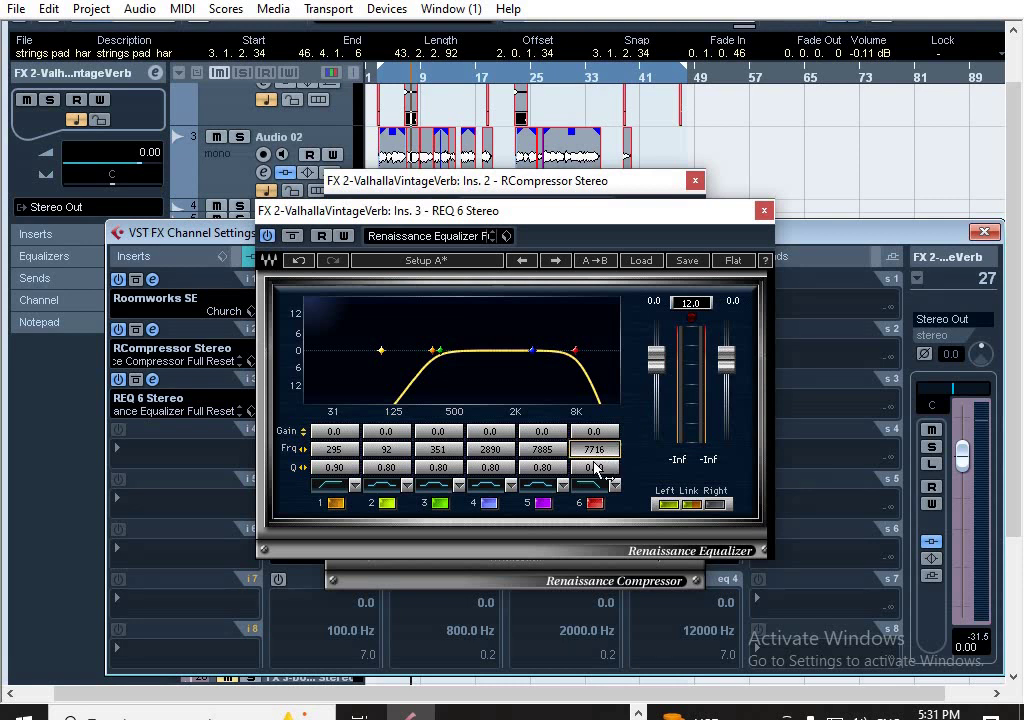
click(764, 210)
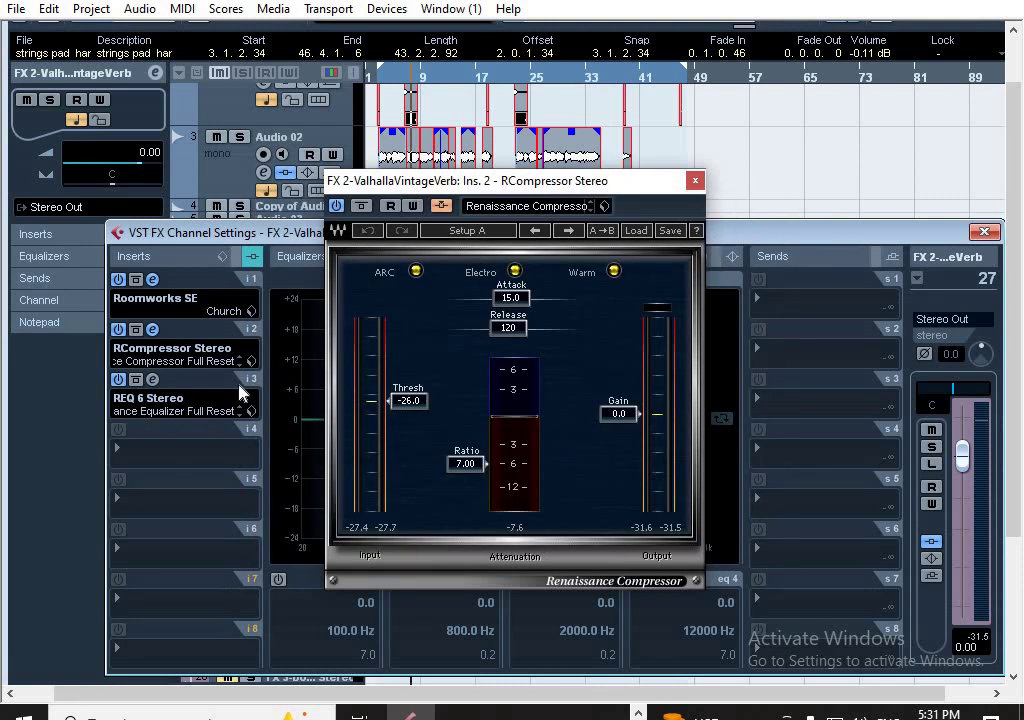
Move REQ 6 Stereo ahead of RCompressor Stereo in the FX 2 inserts and close the plug-in and channel settings windows
drag(245, 388, 228, 342)
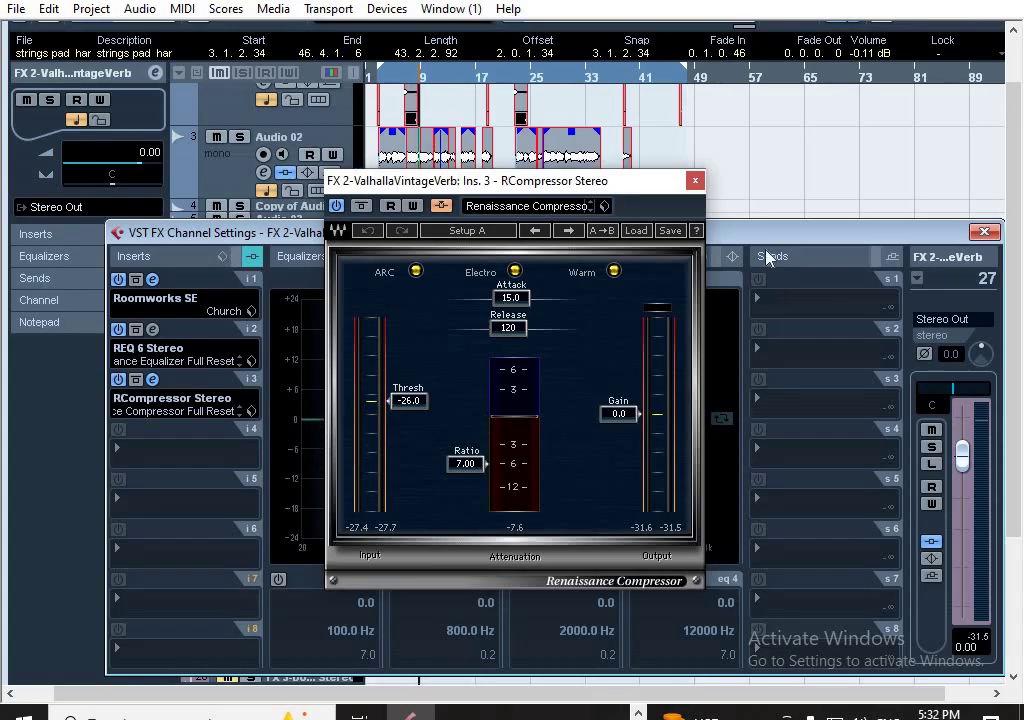
click(695, 180)
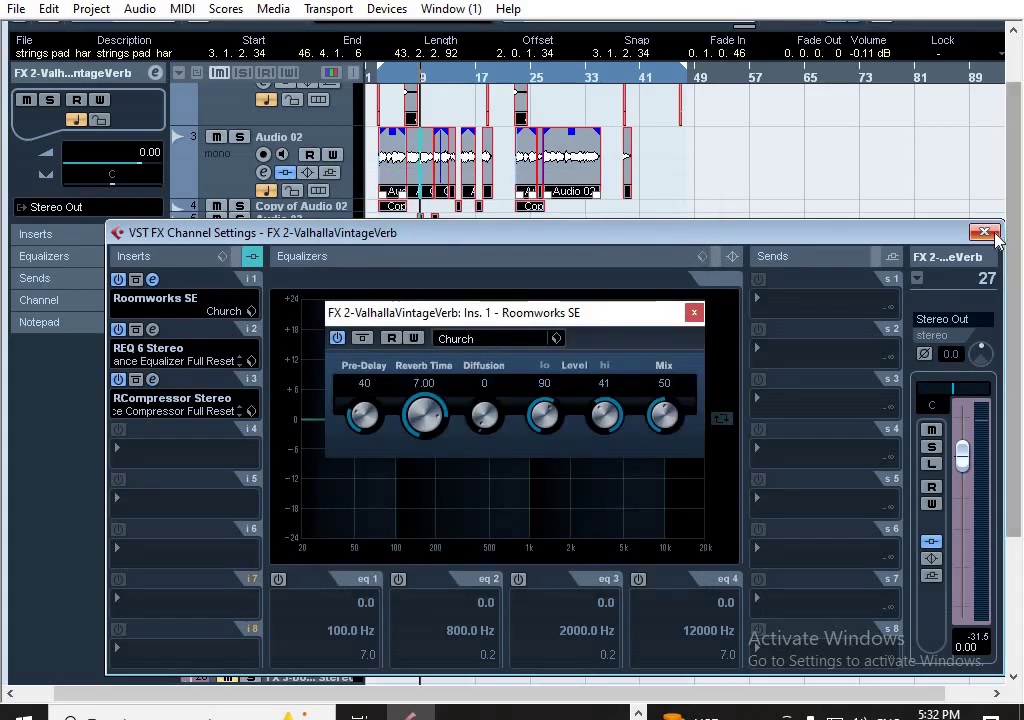
click(984, 231)
click(694, 313)
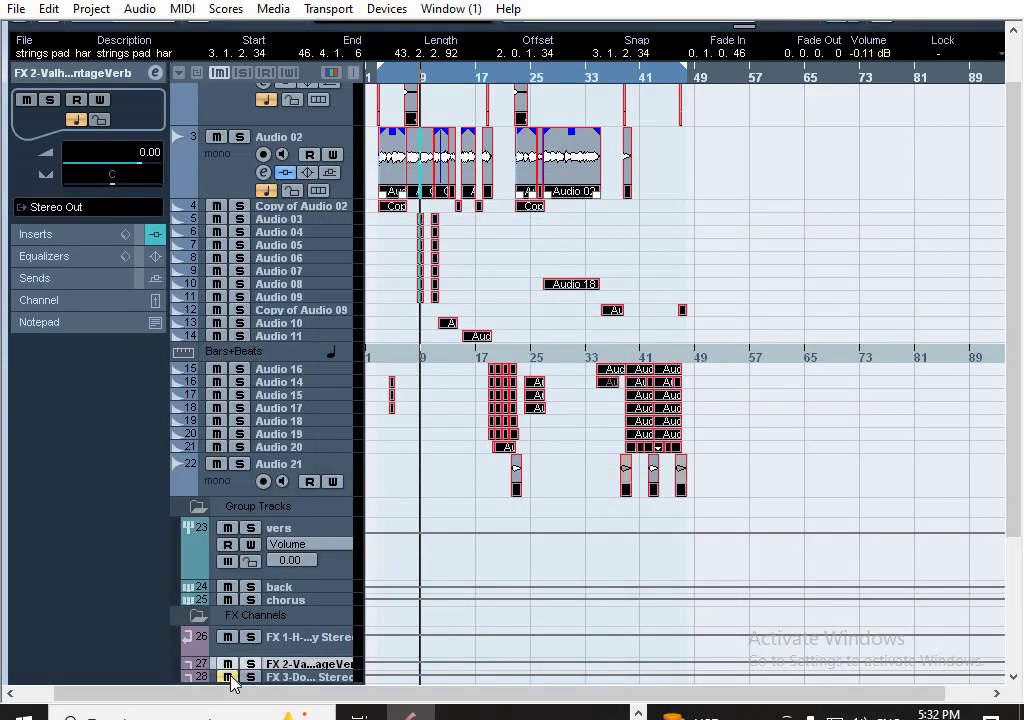
Open the vers group's channel settings and activate sends 4 and 5 to FX 2-ValhallaVintageVerb and its compressor side-chain
click(155, 74)
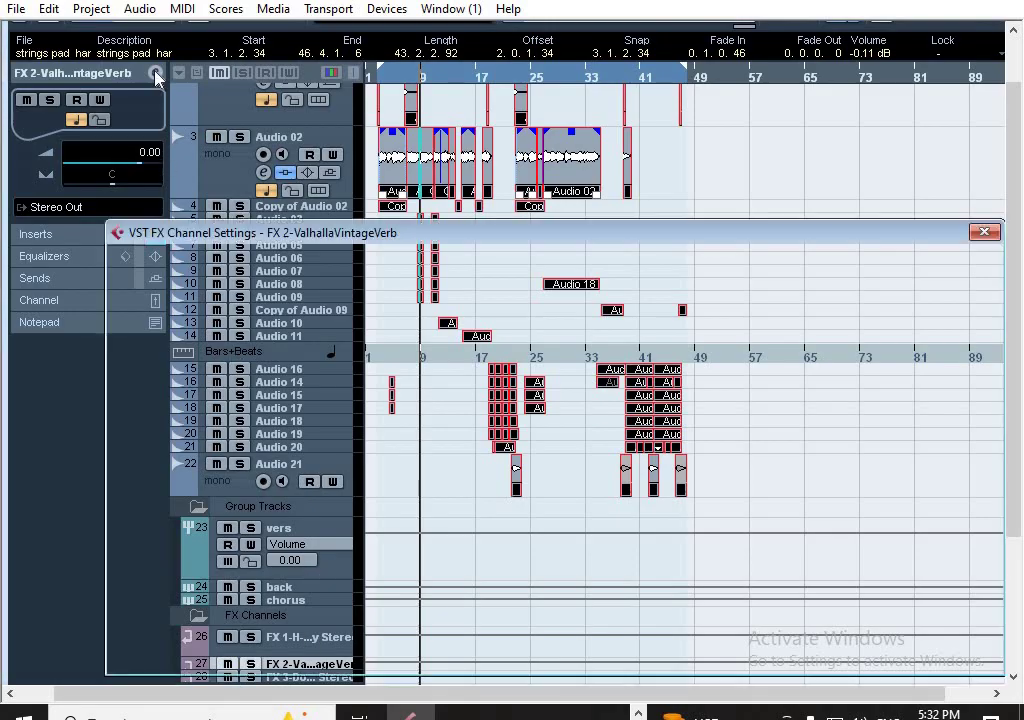
click(155, 74)
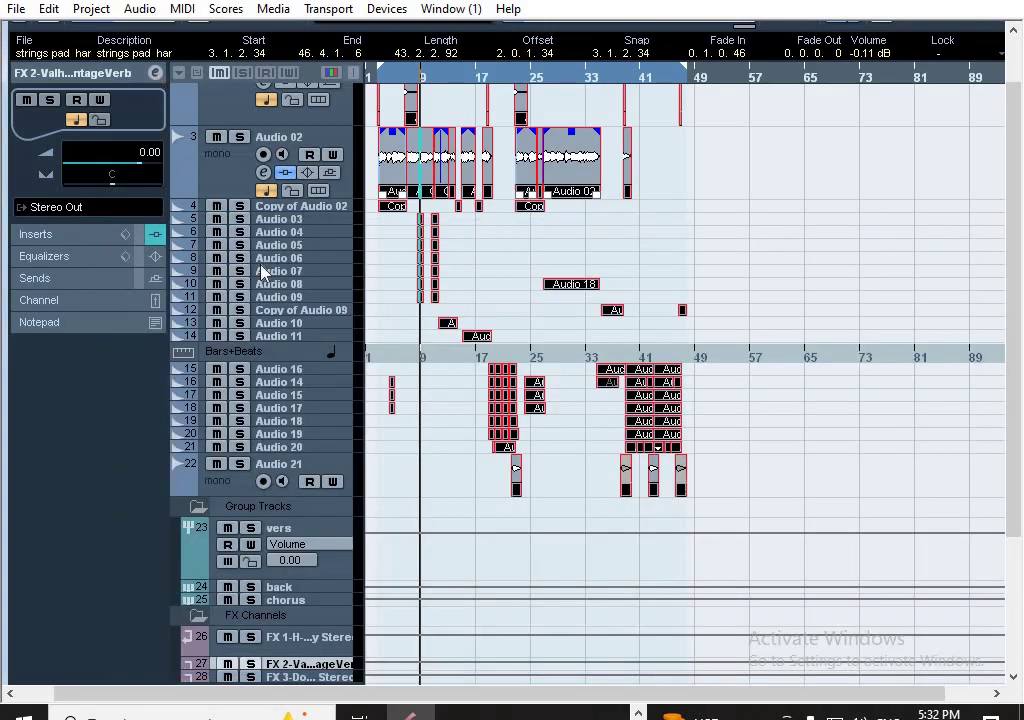
click(322, 540)
click(155, 74)
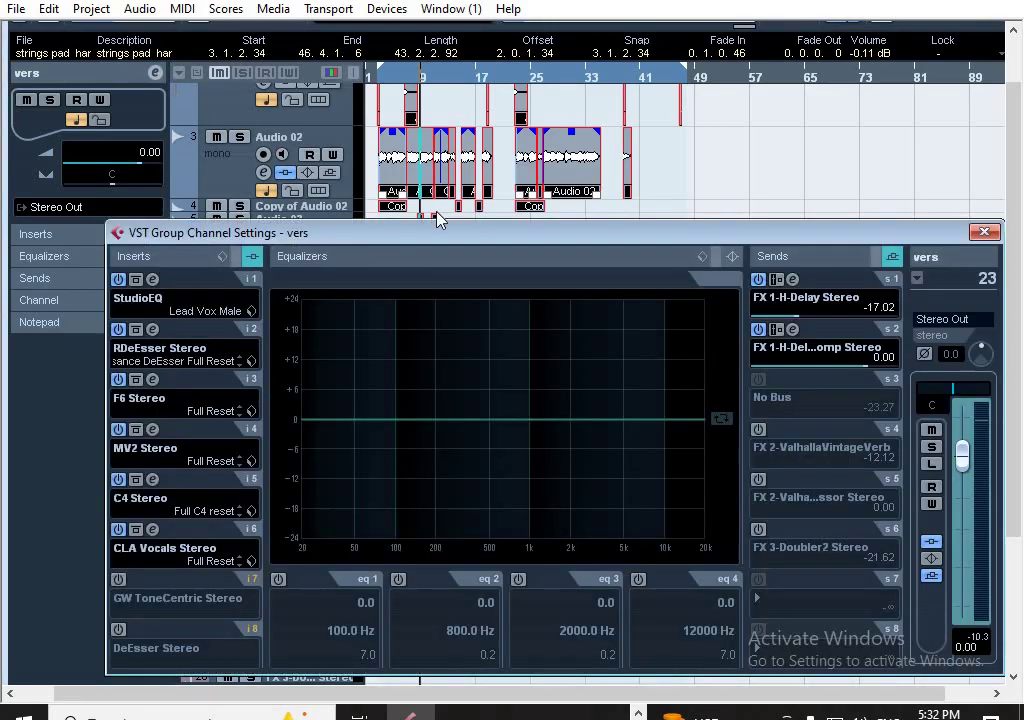
click(759, 431)
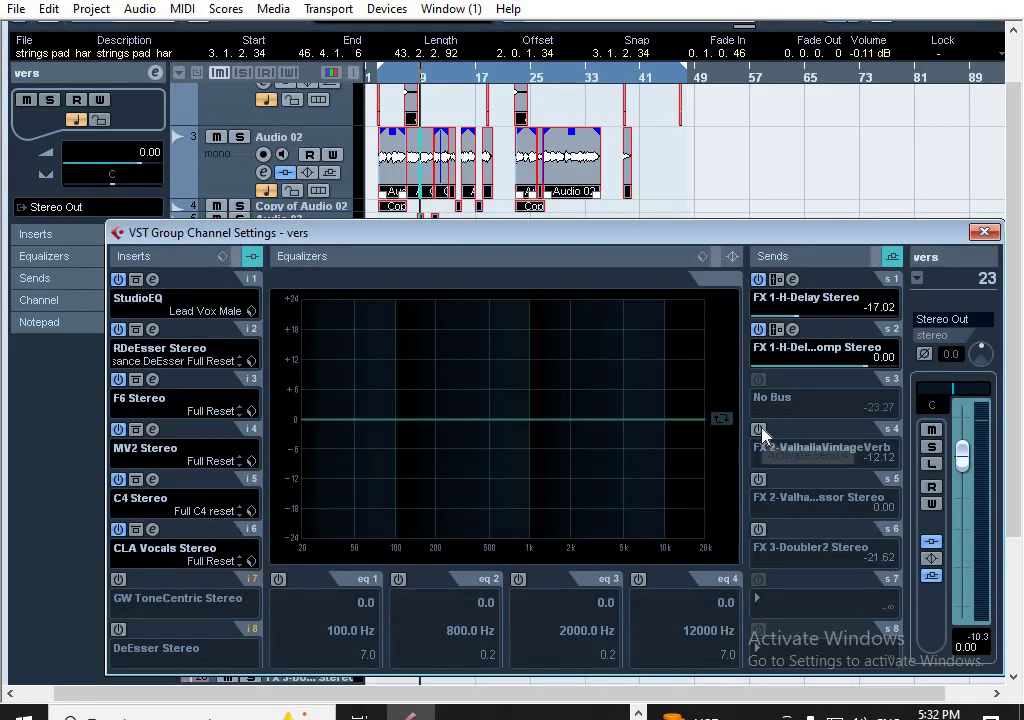
click(761, 481)
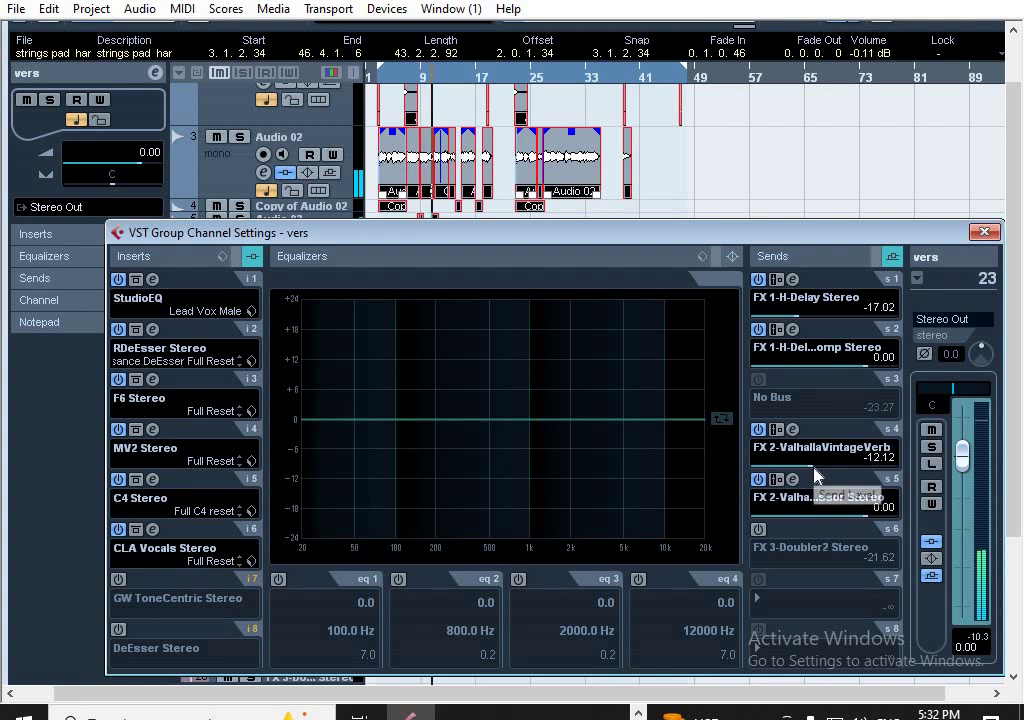
Audition the vers group's reverb send, lower its FX 1-H-Delay Stereo send to -18.72 and close the channel settings
mouse_move(815, 476)
mouse_down()
mouse_move(836, 478)
mouse_move(809, 465)
mouse_up()
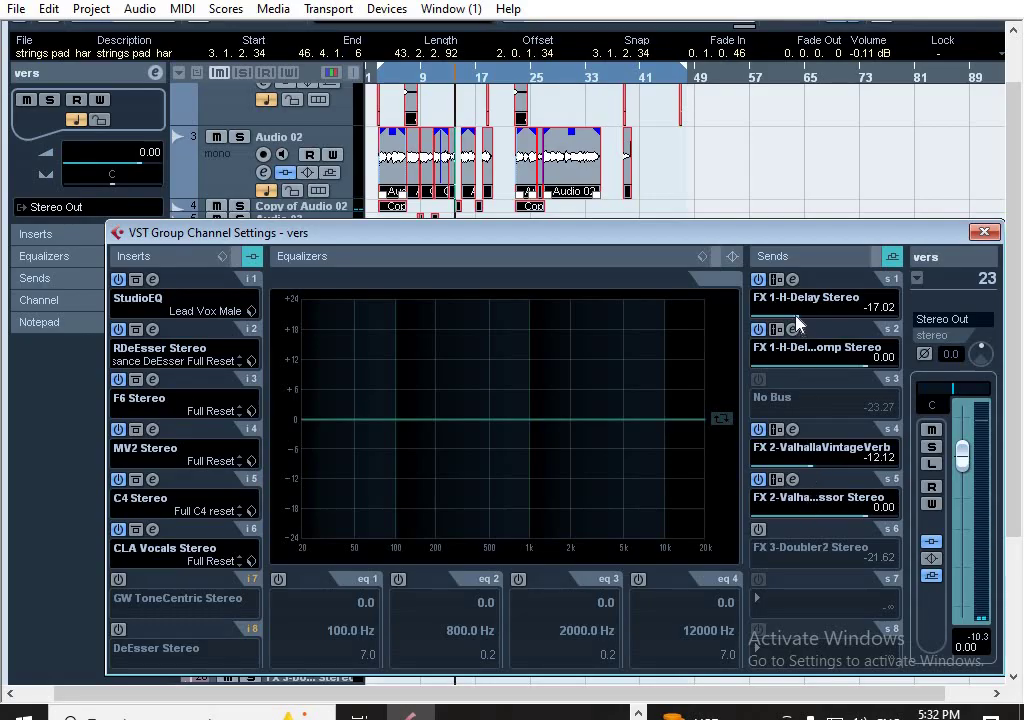
drag(797, 322, 793, 320)
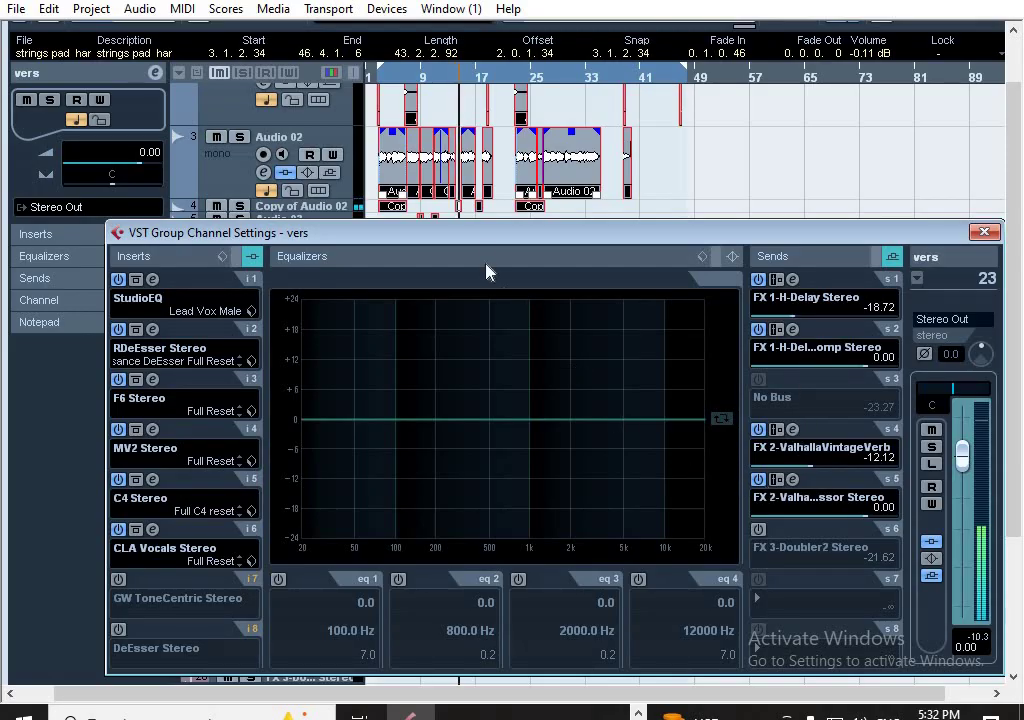
drag(480, 243, 456, 166)
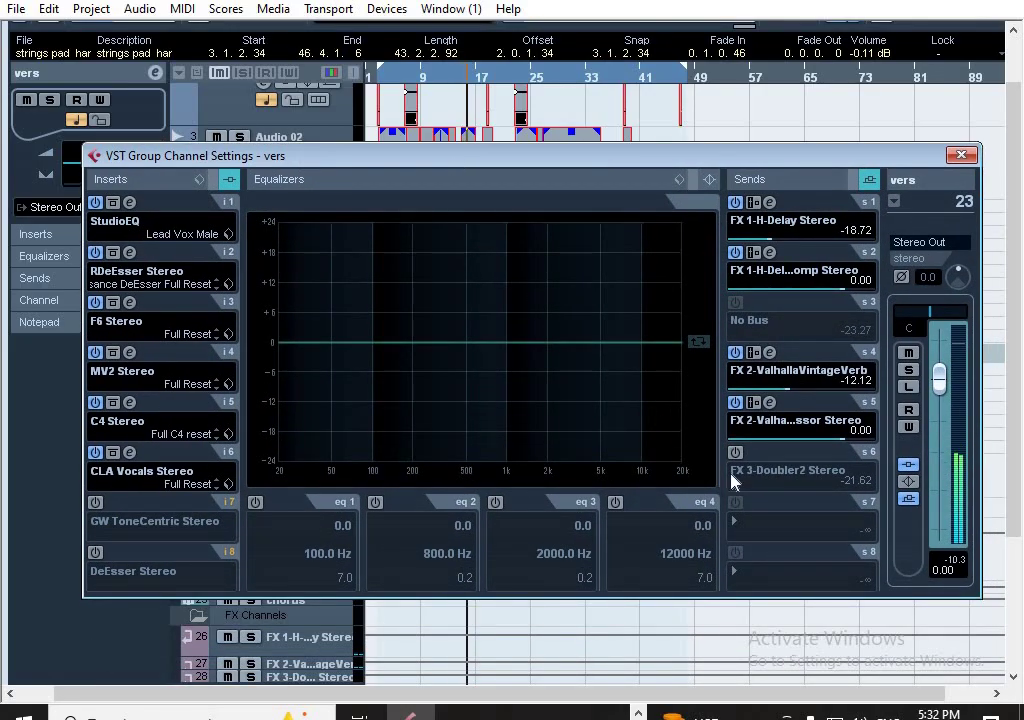
click(961, 155)
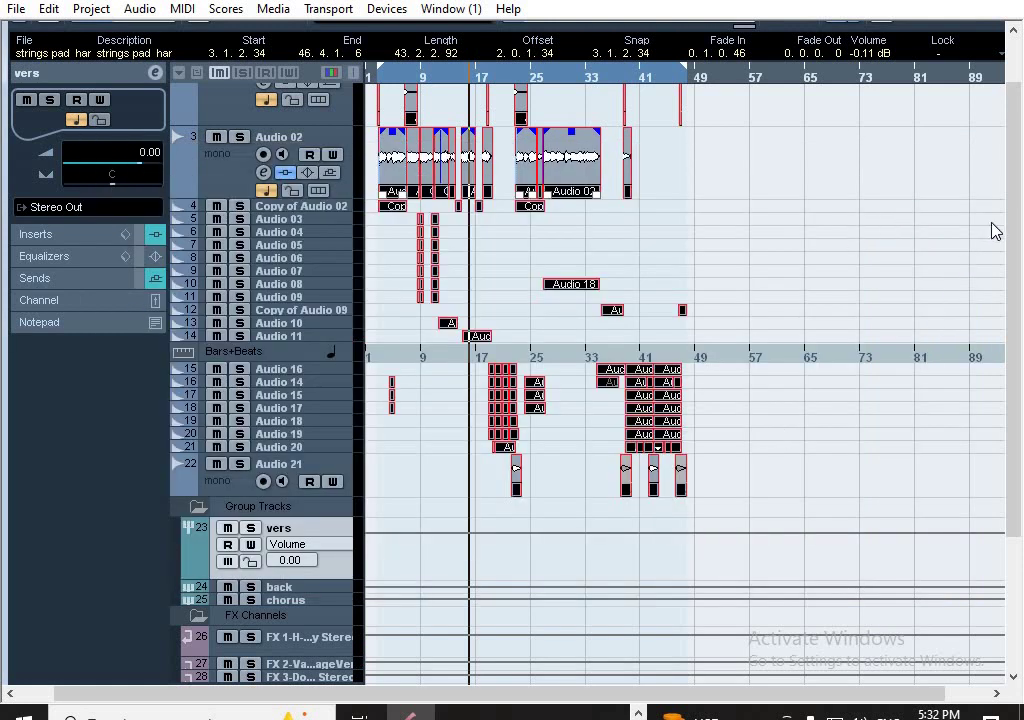
Select the FX 3-Doubler2 Stereo track and increase its height in the track list
drag(1010, 229, 937, 549)
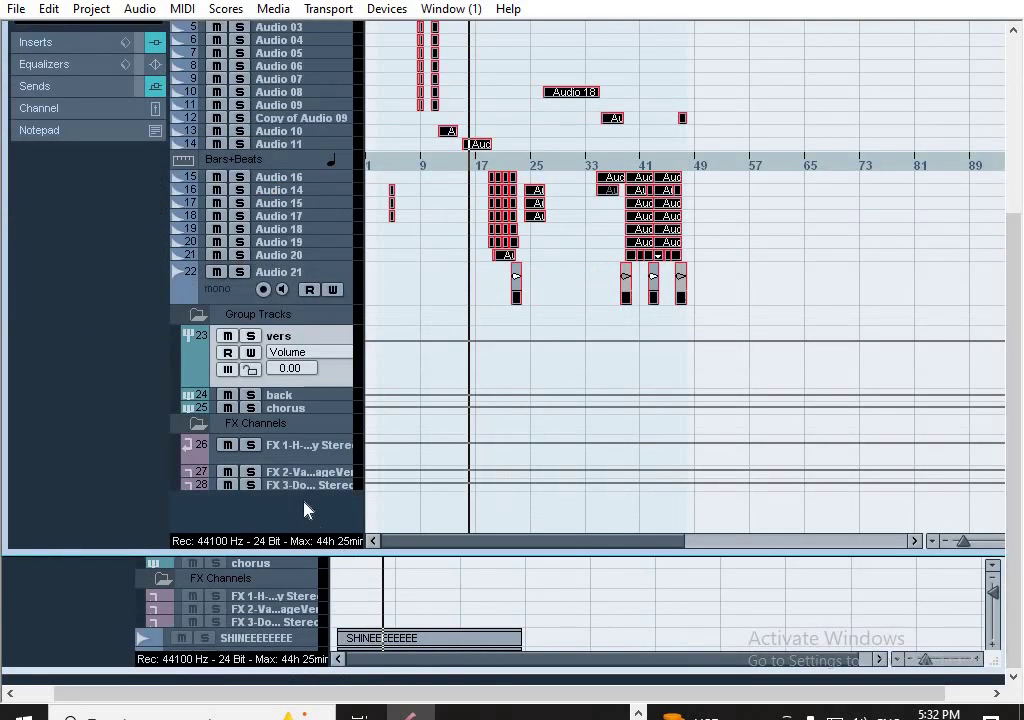
drag(299, 488, 297, 524)
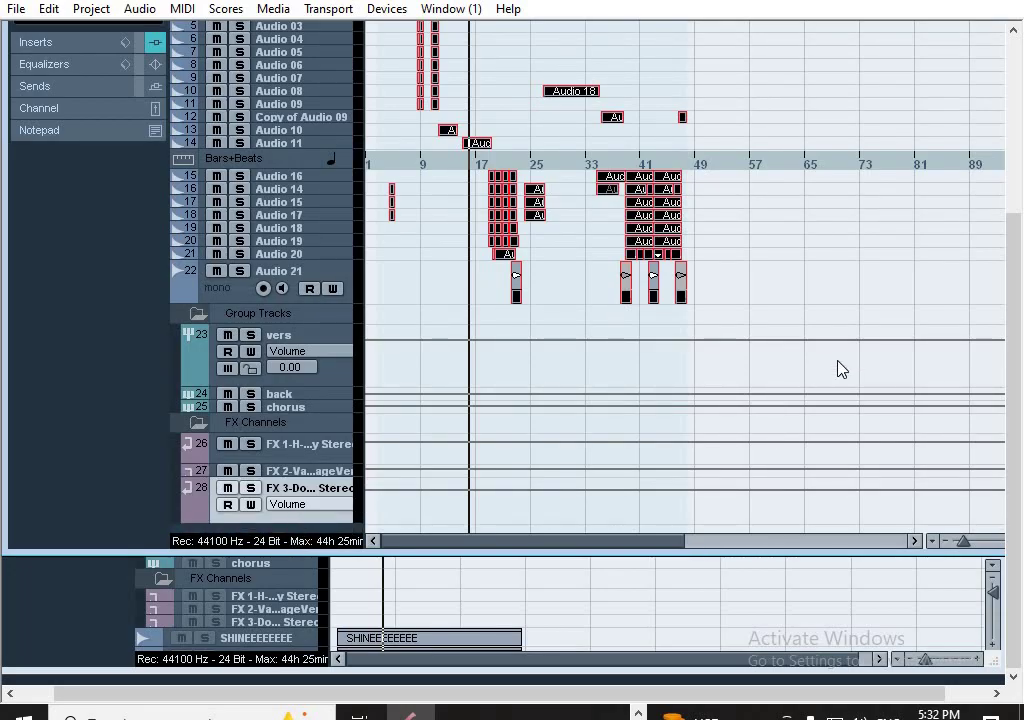
drag(1015, 336, 1013, 150)
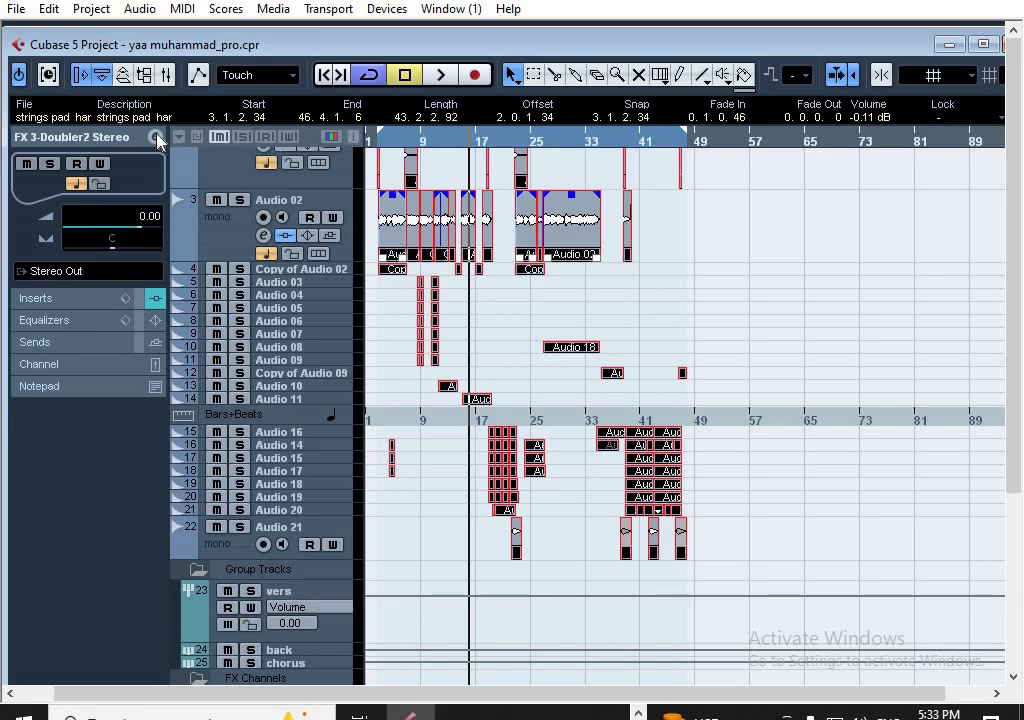
Activate the vers group's FX 3-Doubler2 send at -22.70, close the channel settings and audition the vocals from about bar 8
click(307, 601)
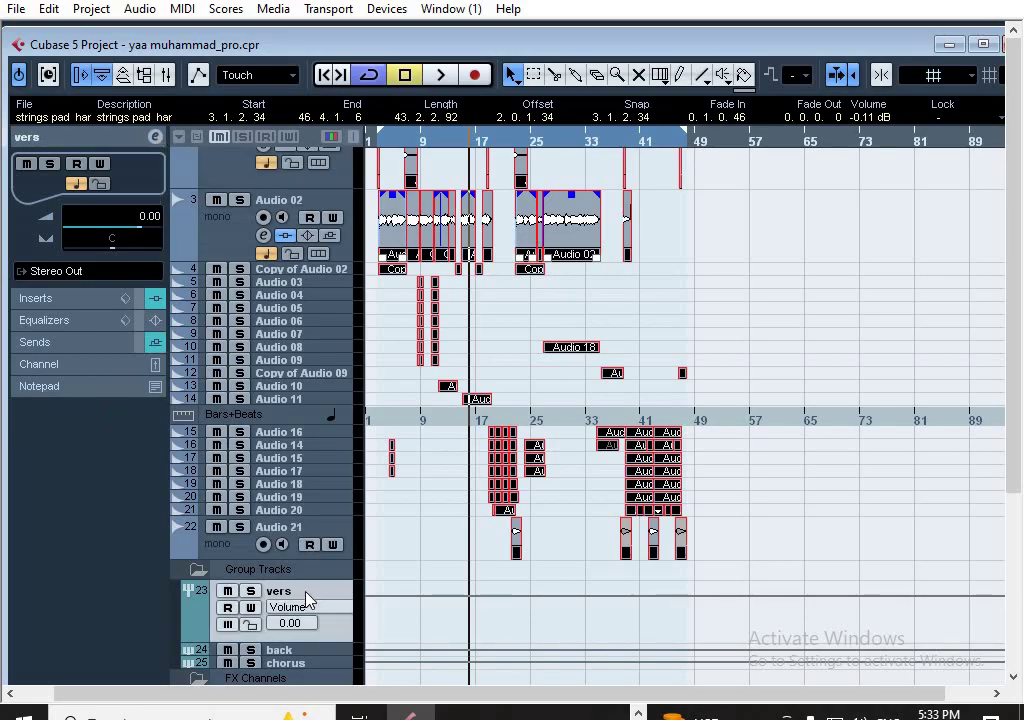
click(154, 137)
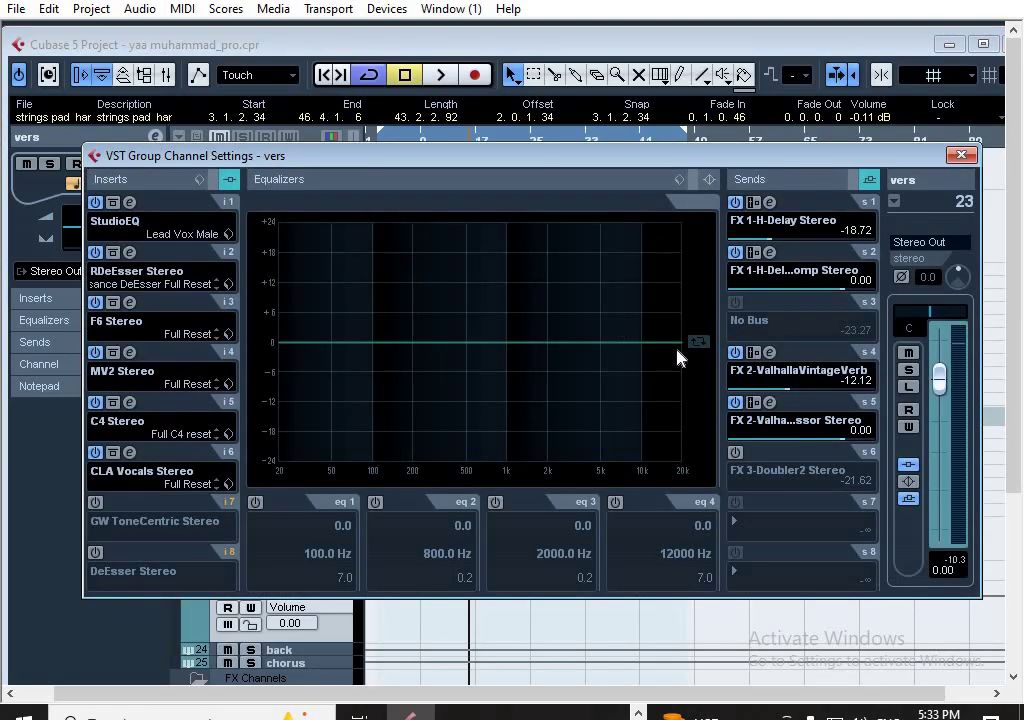
click(737, 452)
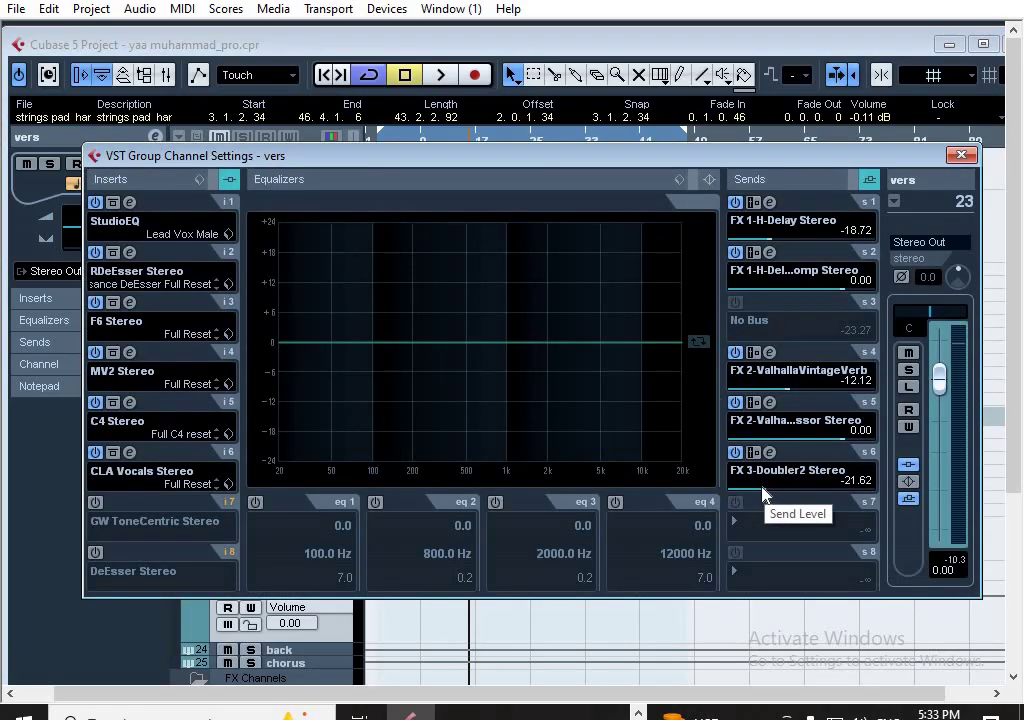
click(761, 489)
key(space)
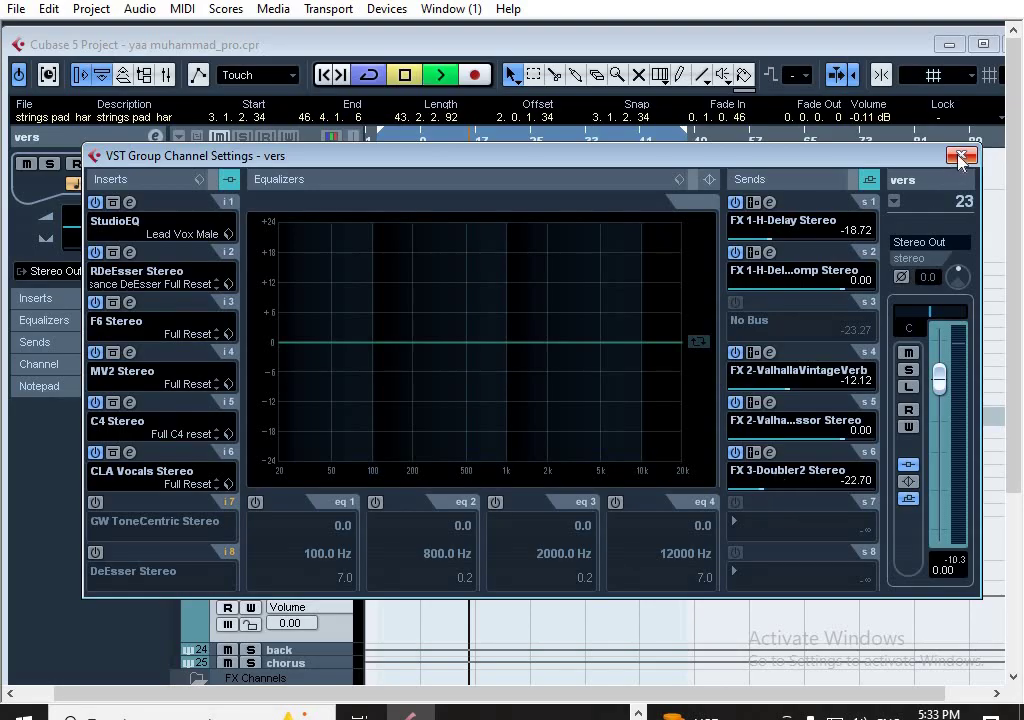
click(960, 153)
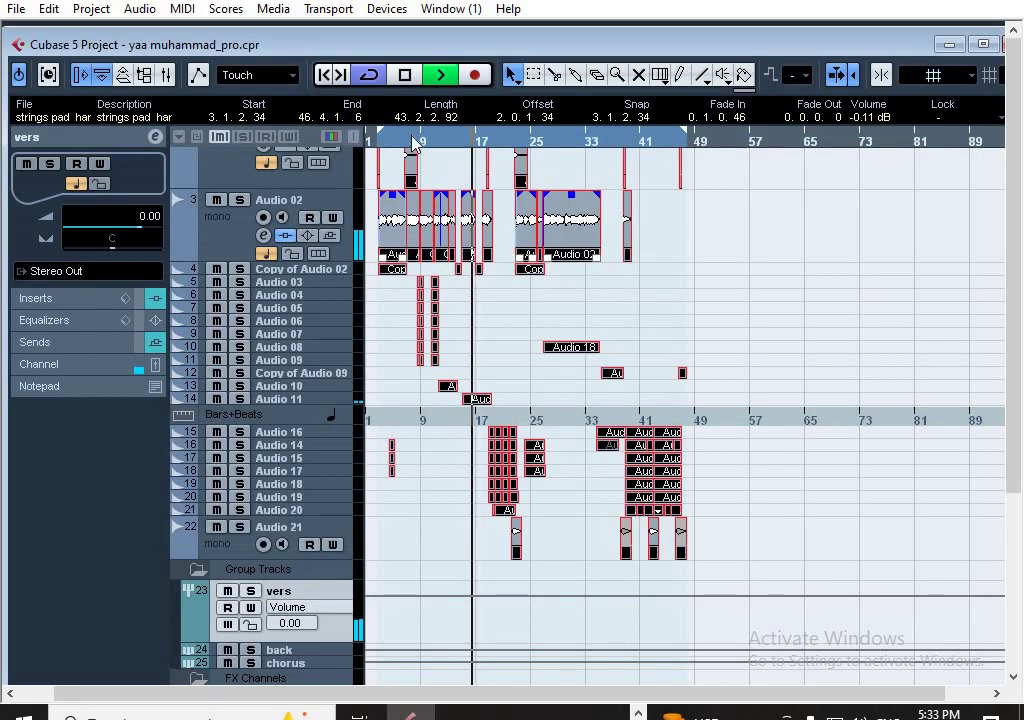
click(411, 146)
key(space)
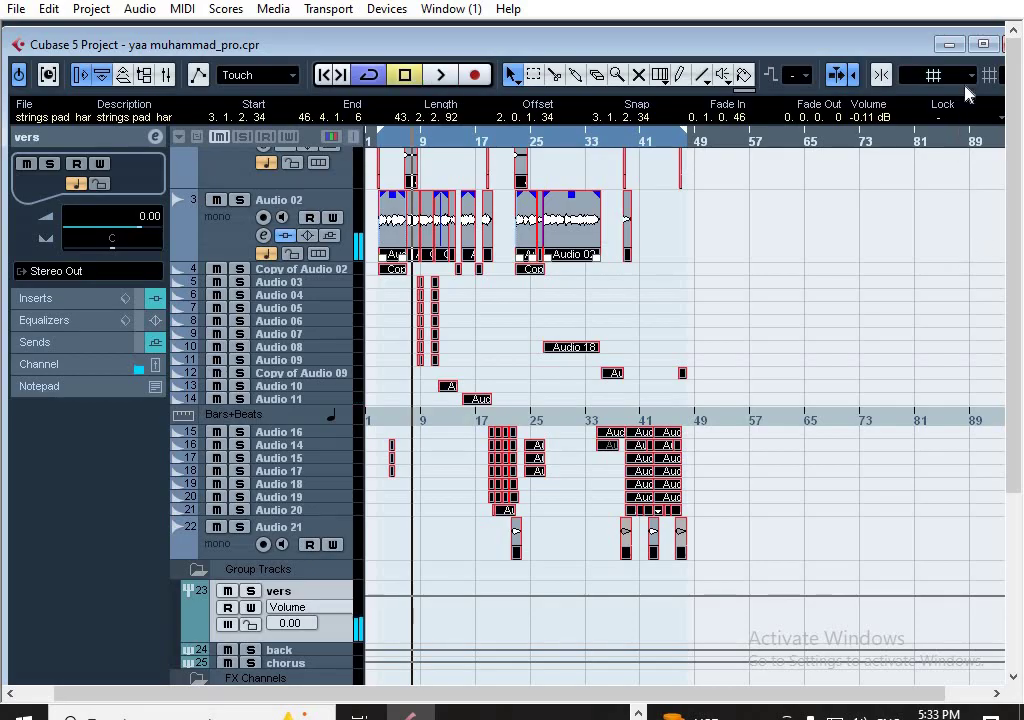
Maximize the project window, then enlarge and unmute the strings pad track
click(978, 58)
scroll(1008, 222, up, 3)
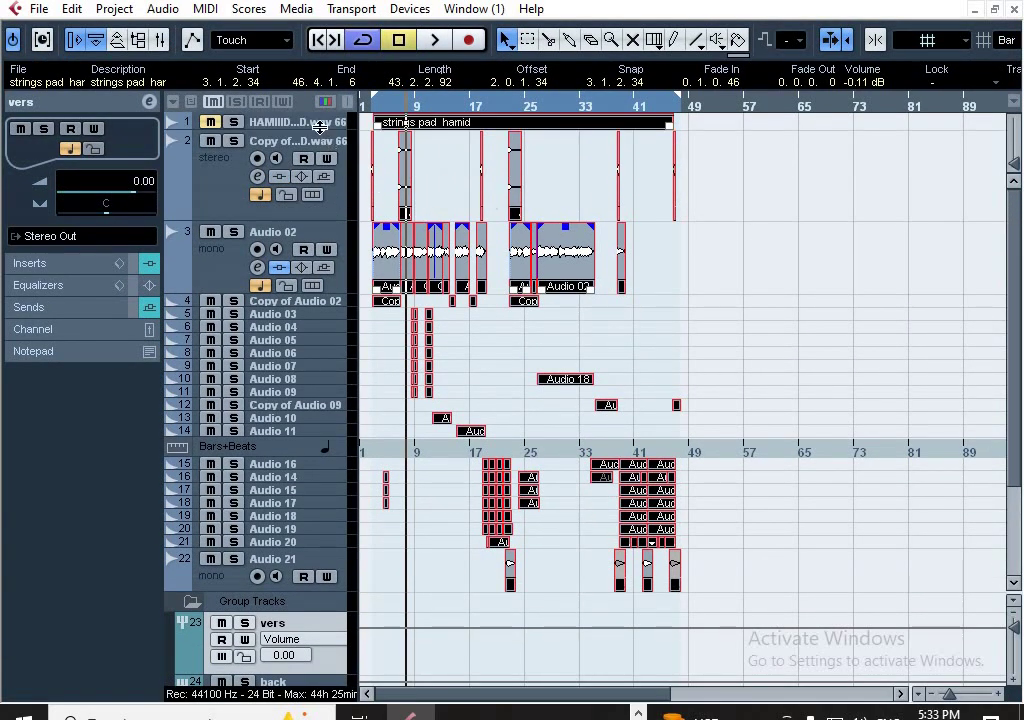
click(320, 127)
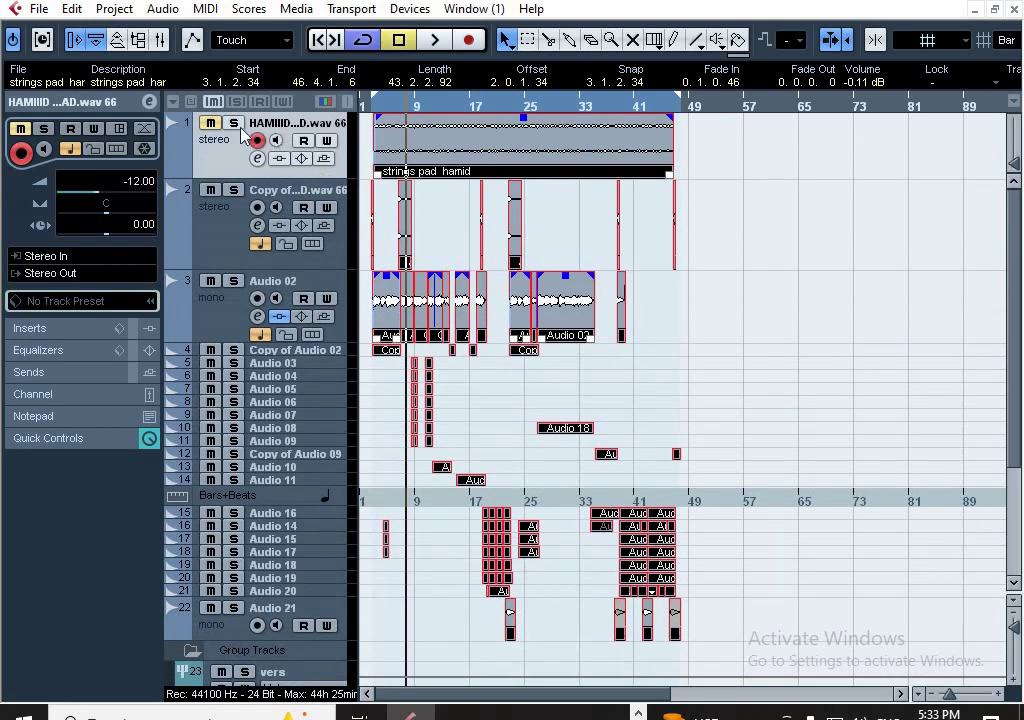
click(211, 123)
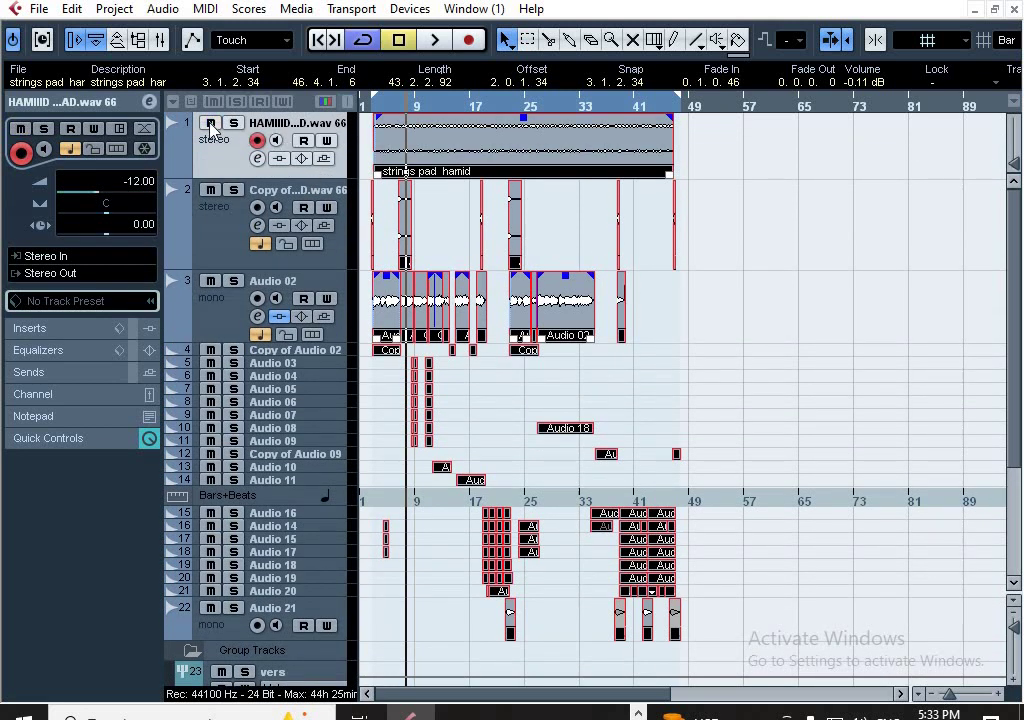
Play the mix with the strings pad from just before bar 3, keeping the whole arrangement in view
click(371, 112)
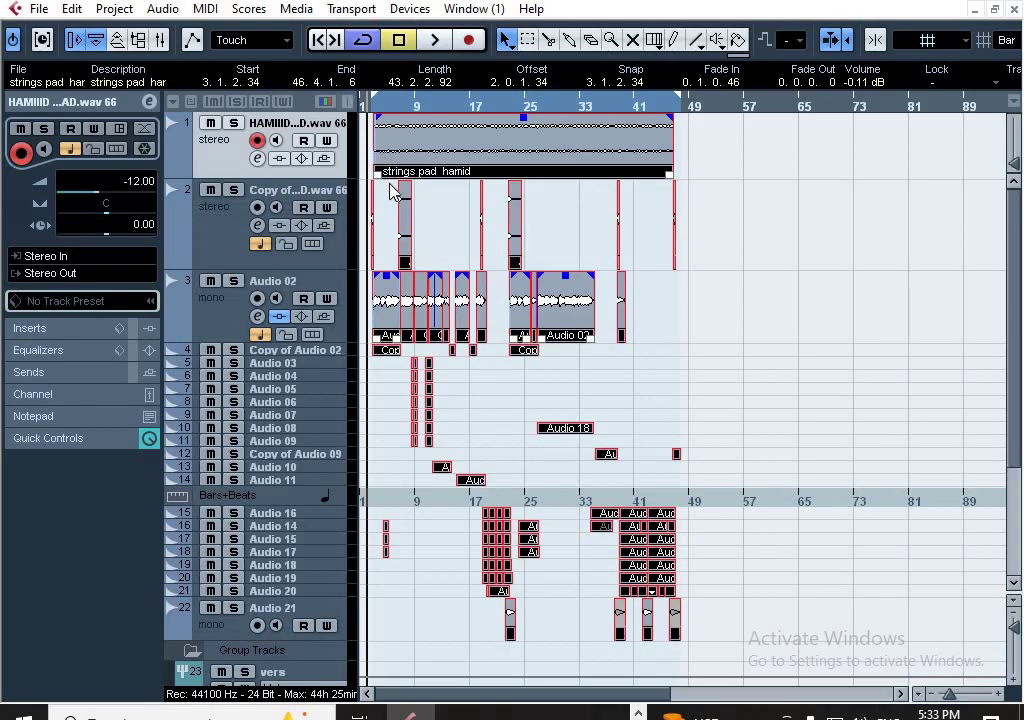
key(h)
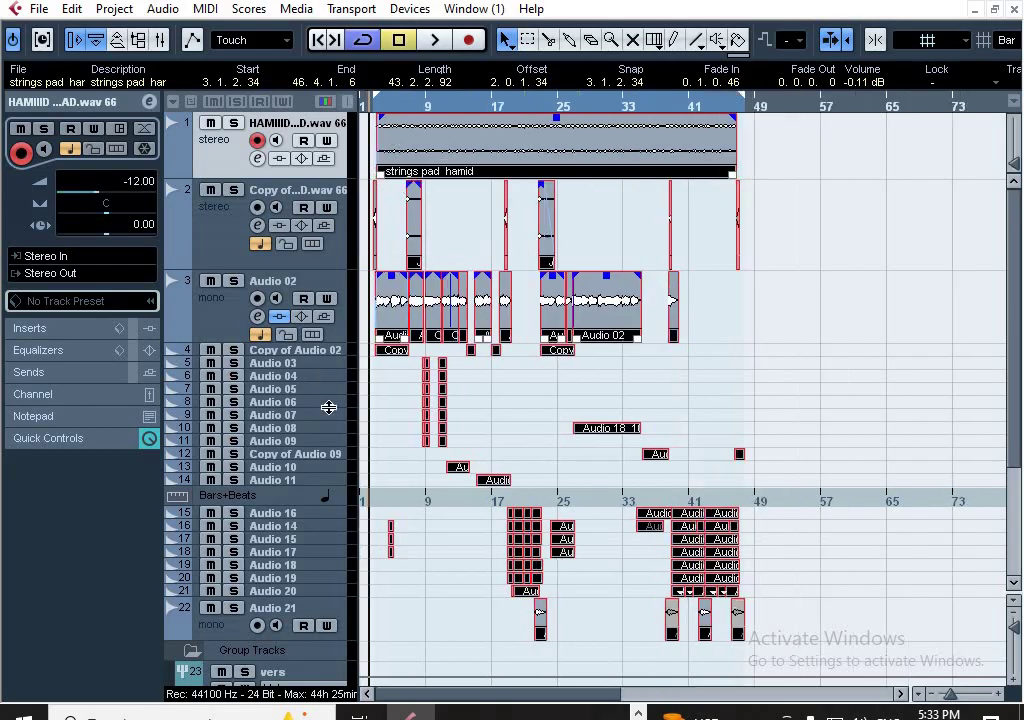
key(h)
key(h)
key(h)
key(h)
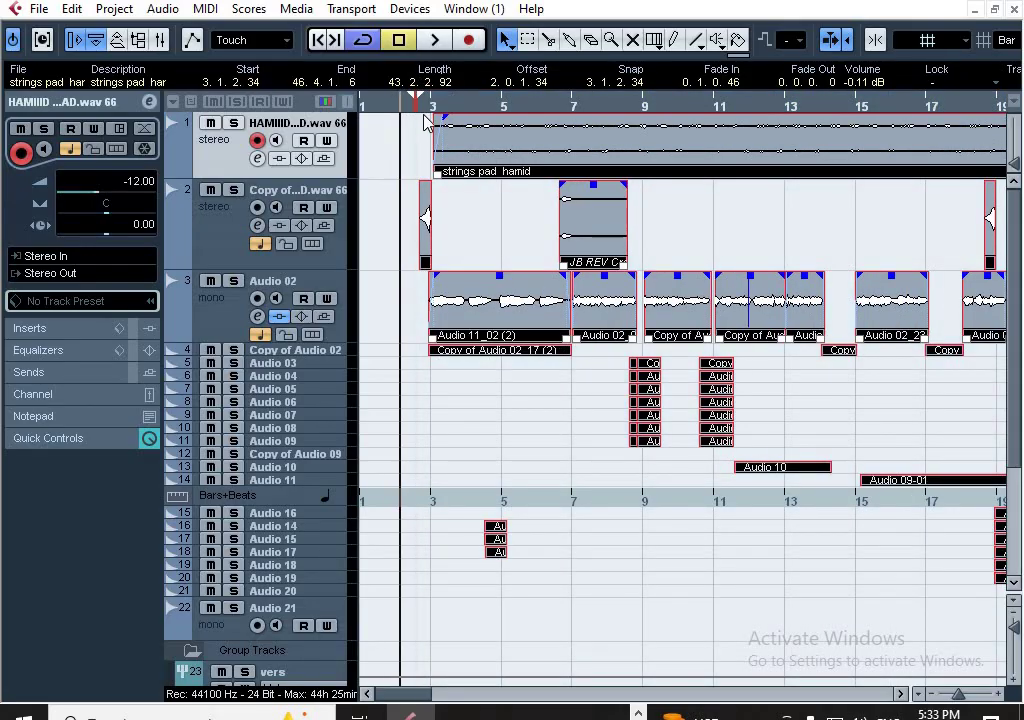
key(p)
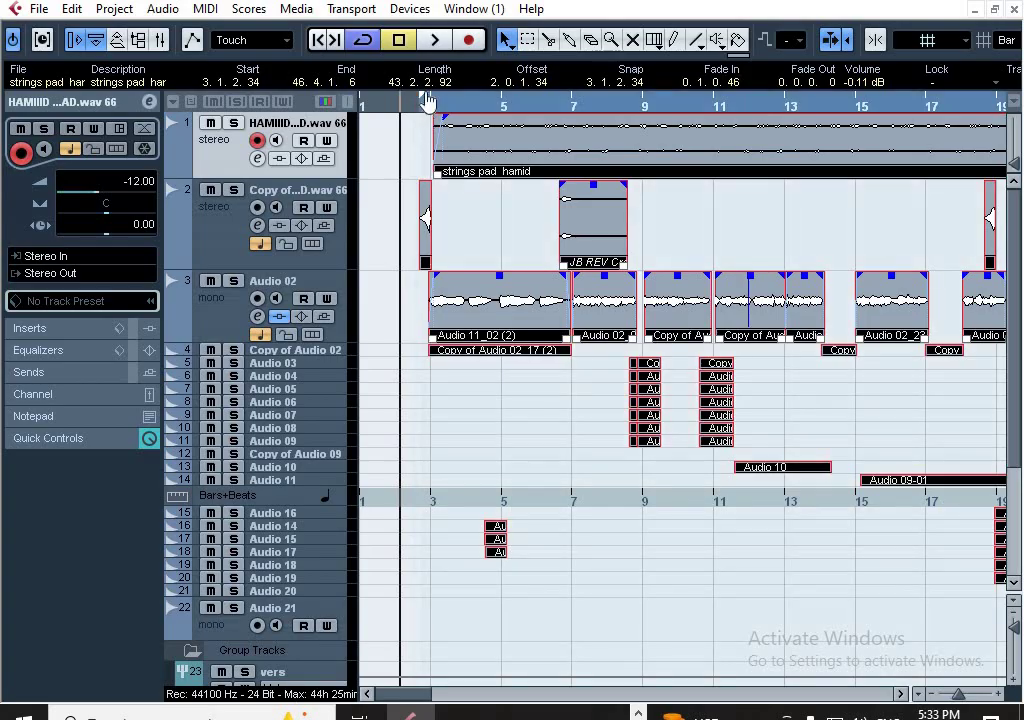
click(420, 106)
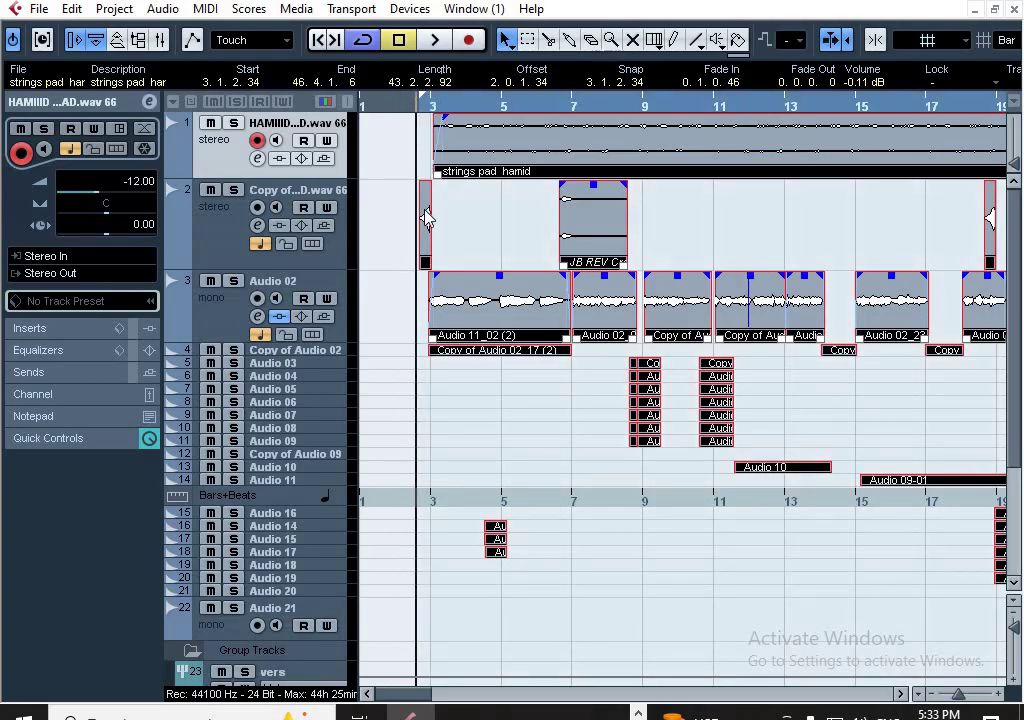
key(space)
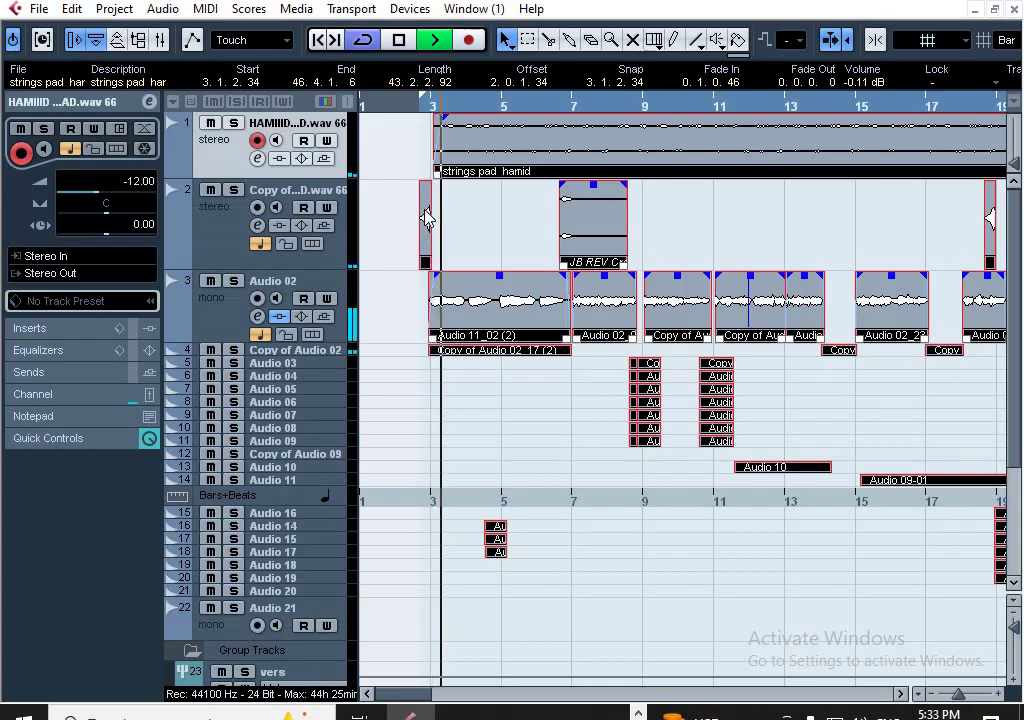
key(g)
key(g)
key(g)
key(g)
key(g)
key(g)
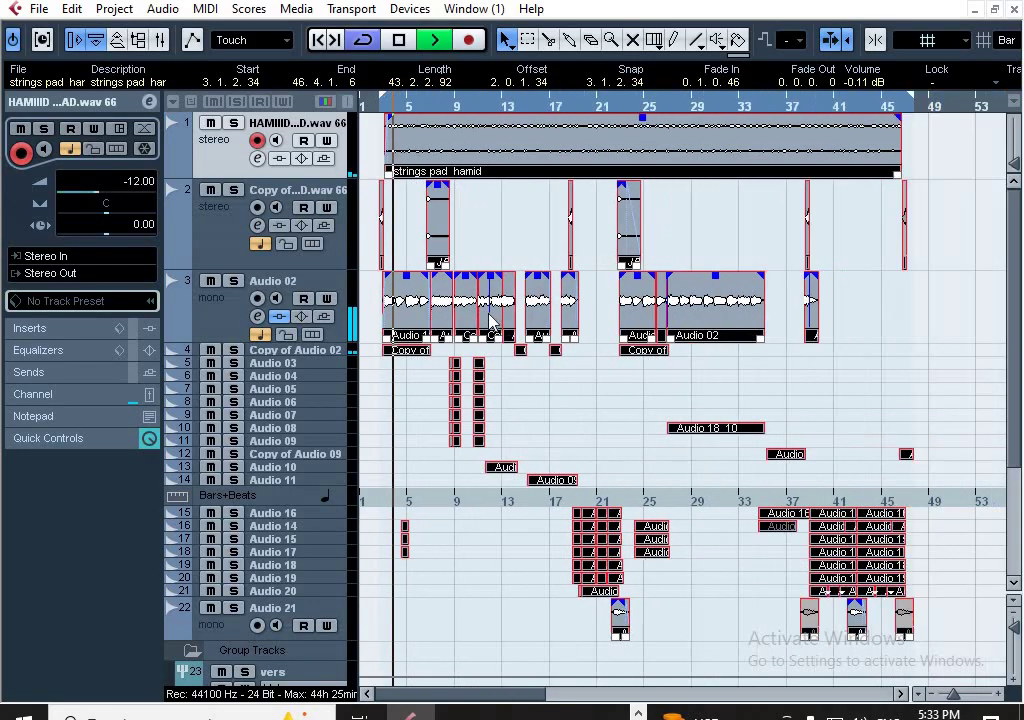
key(g)
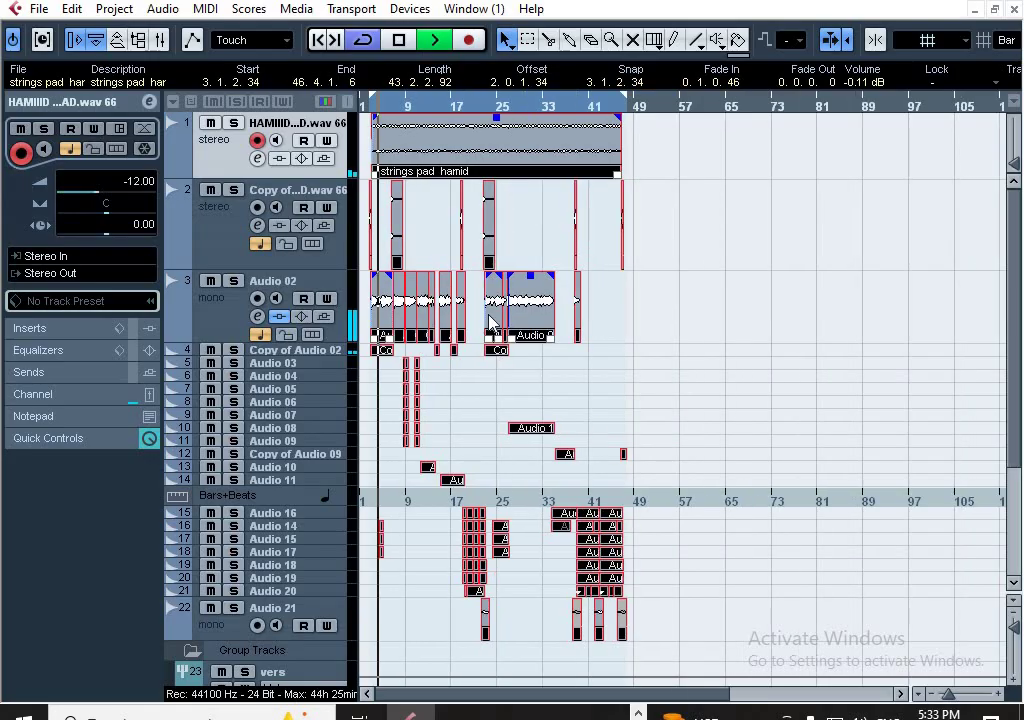